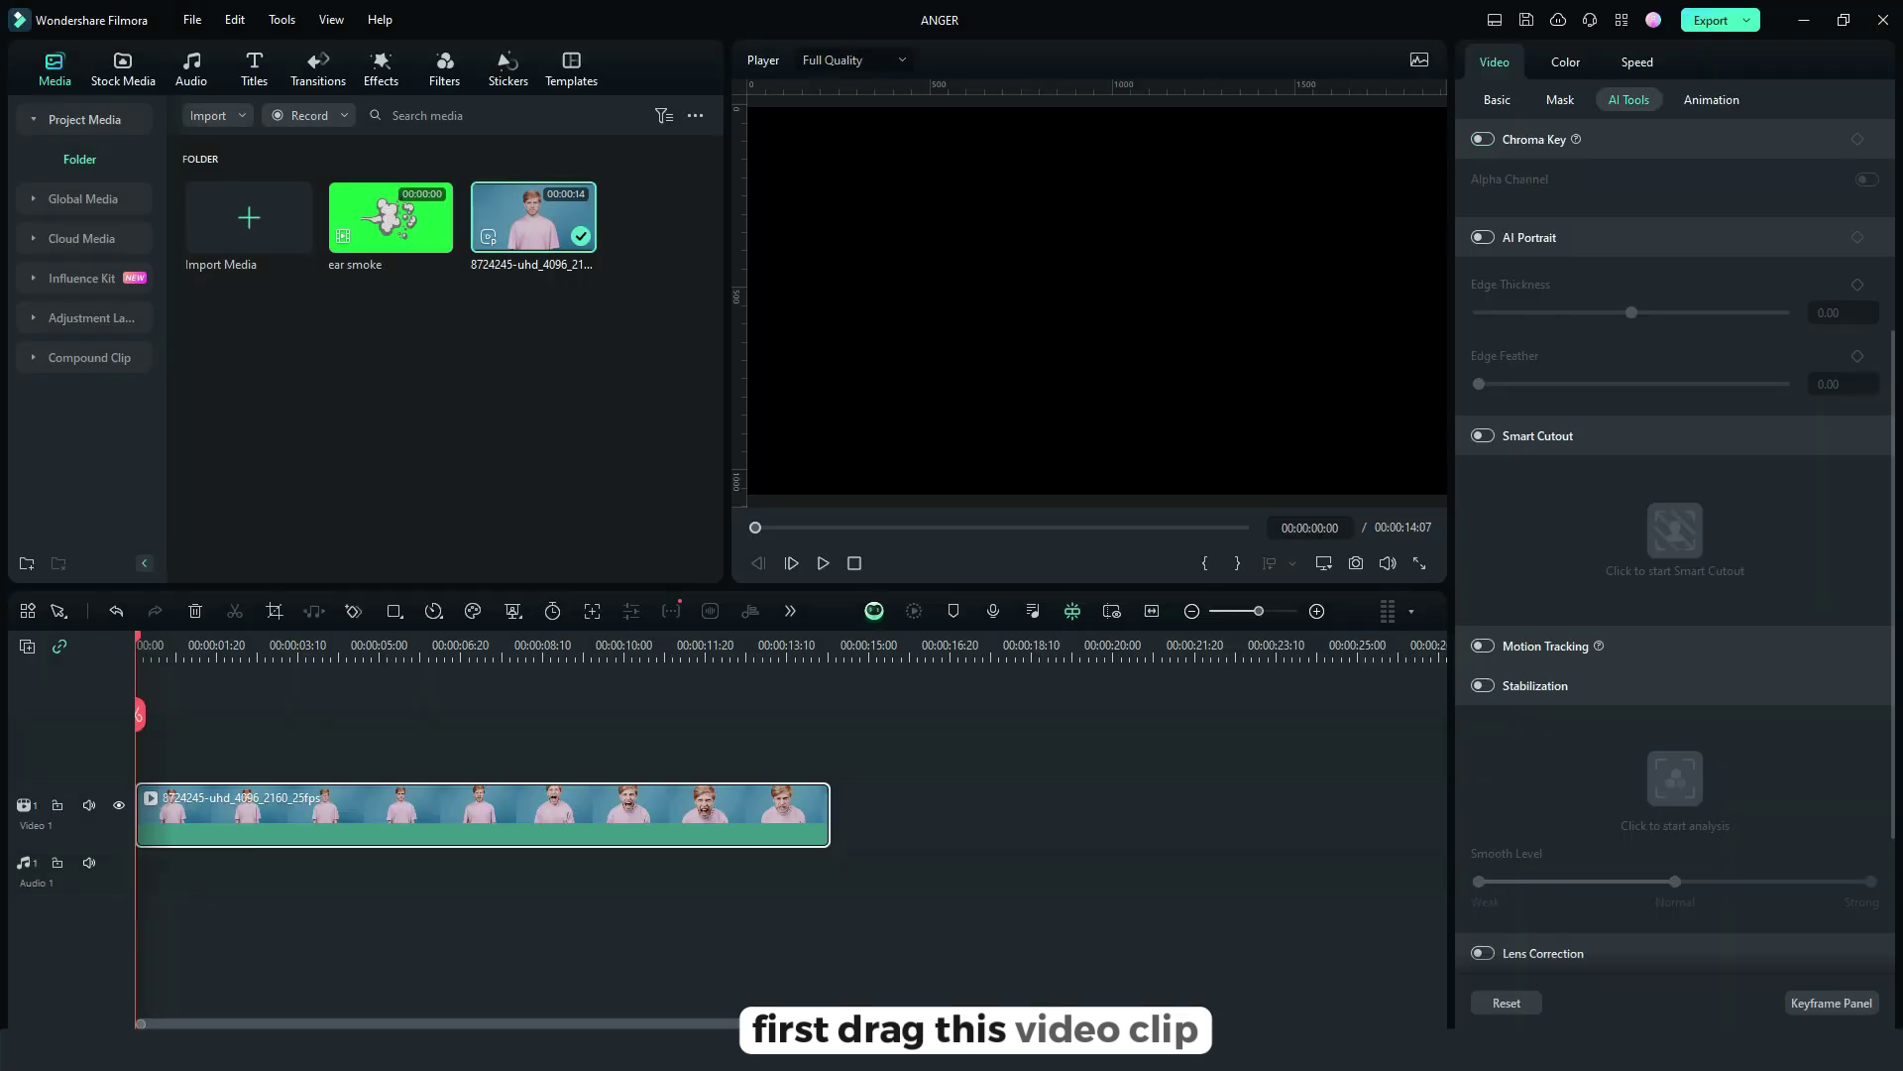
Preview the man's clip and park the playhead at 00:00:03:10.
key(space)
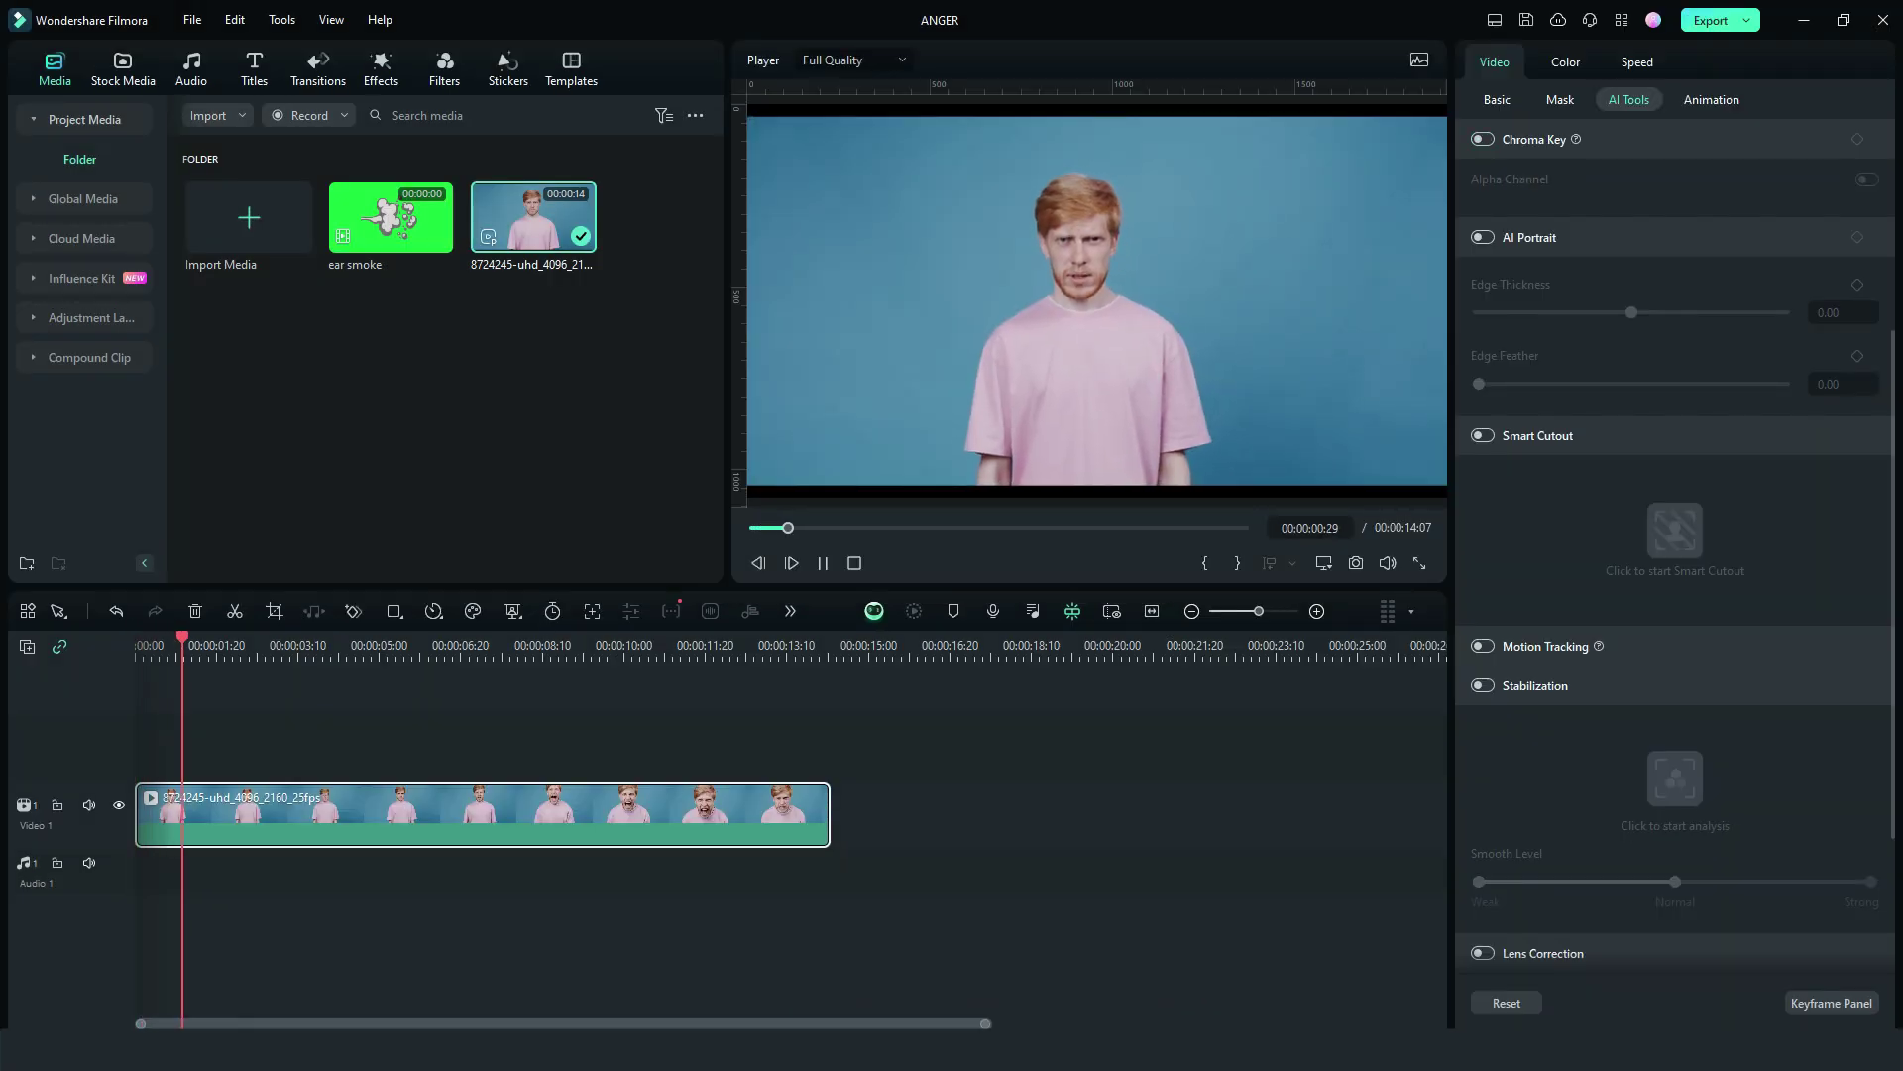
key(space)
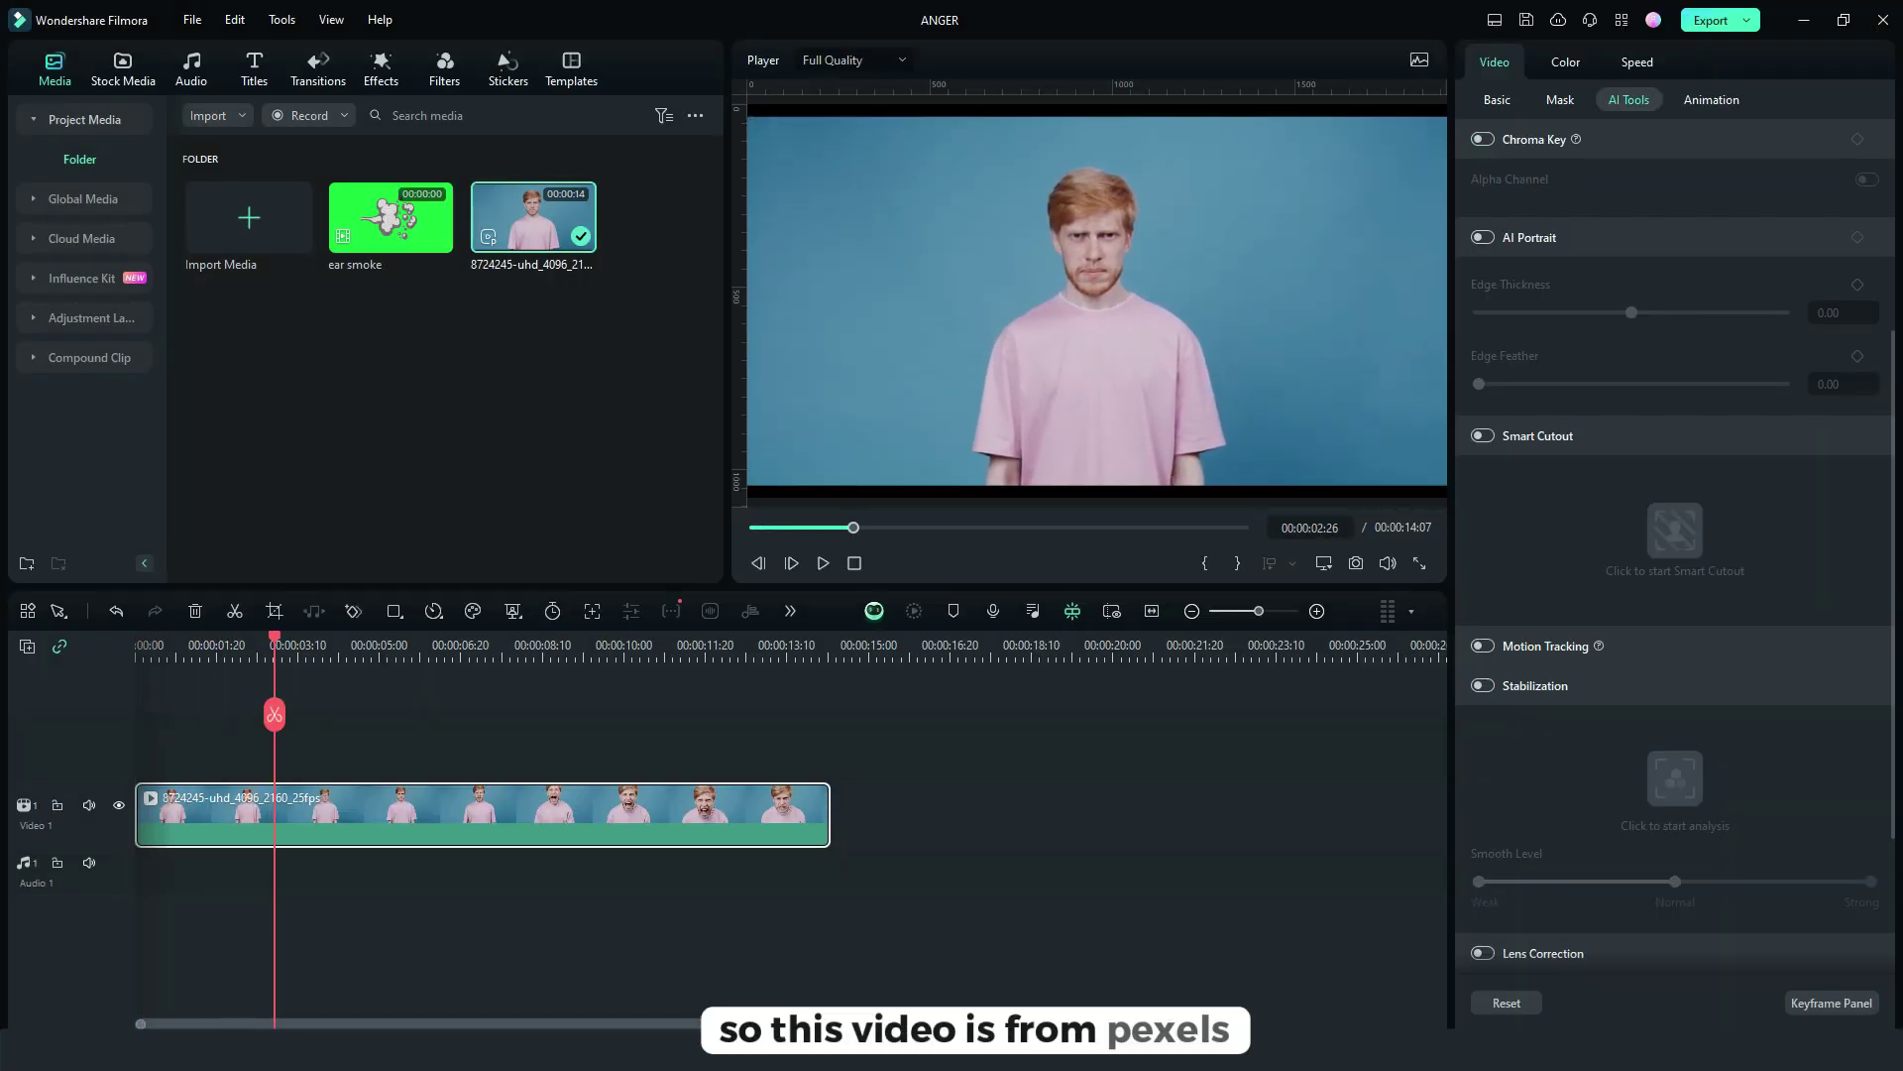
key(space)
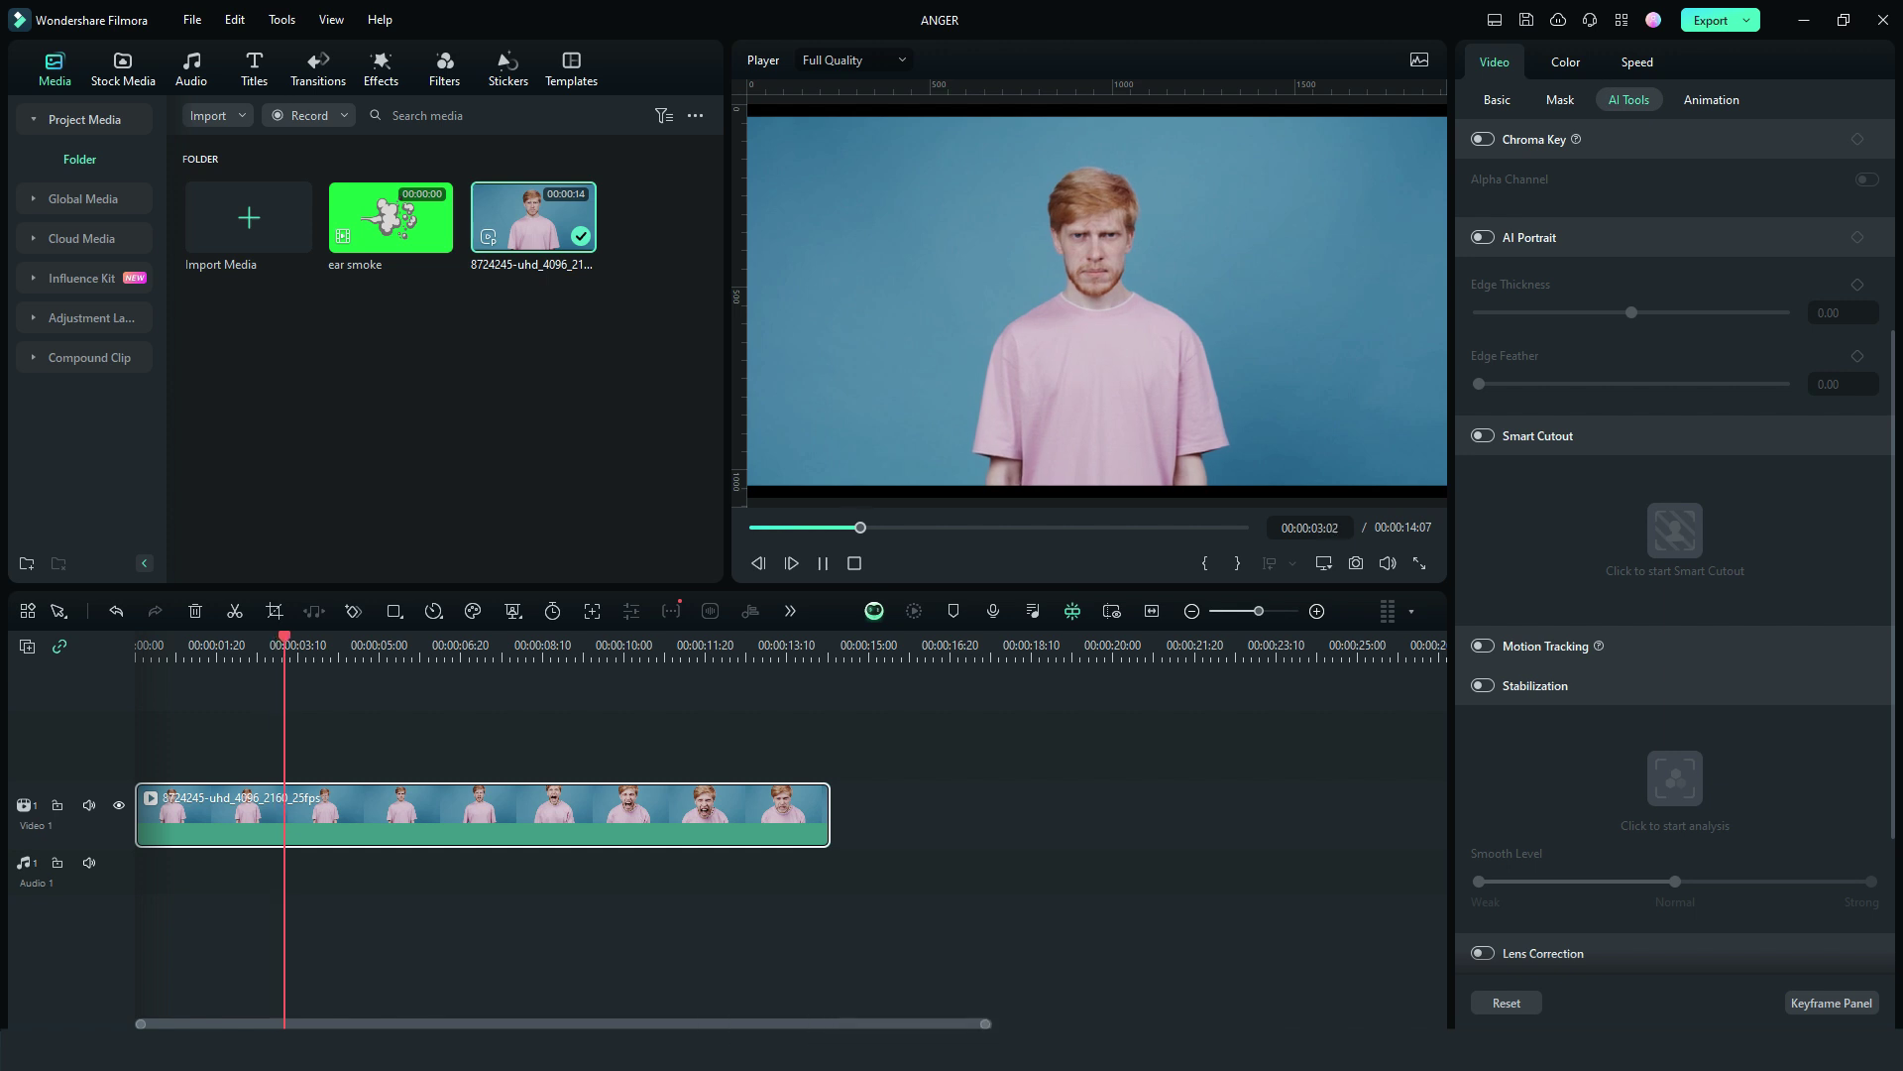
key(space)
key(Left)
key(Left)
key(Left)
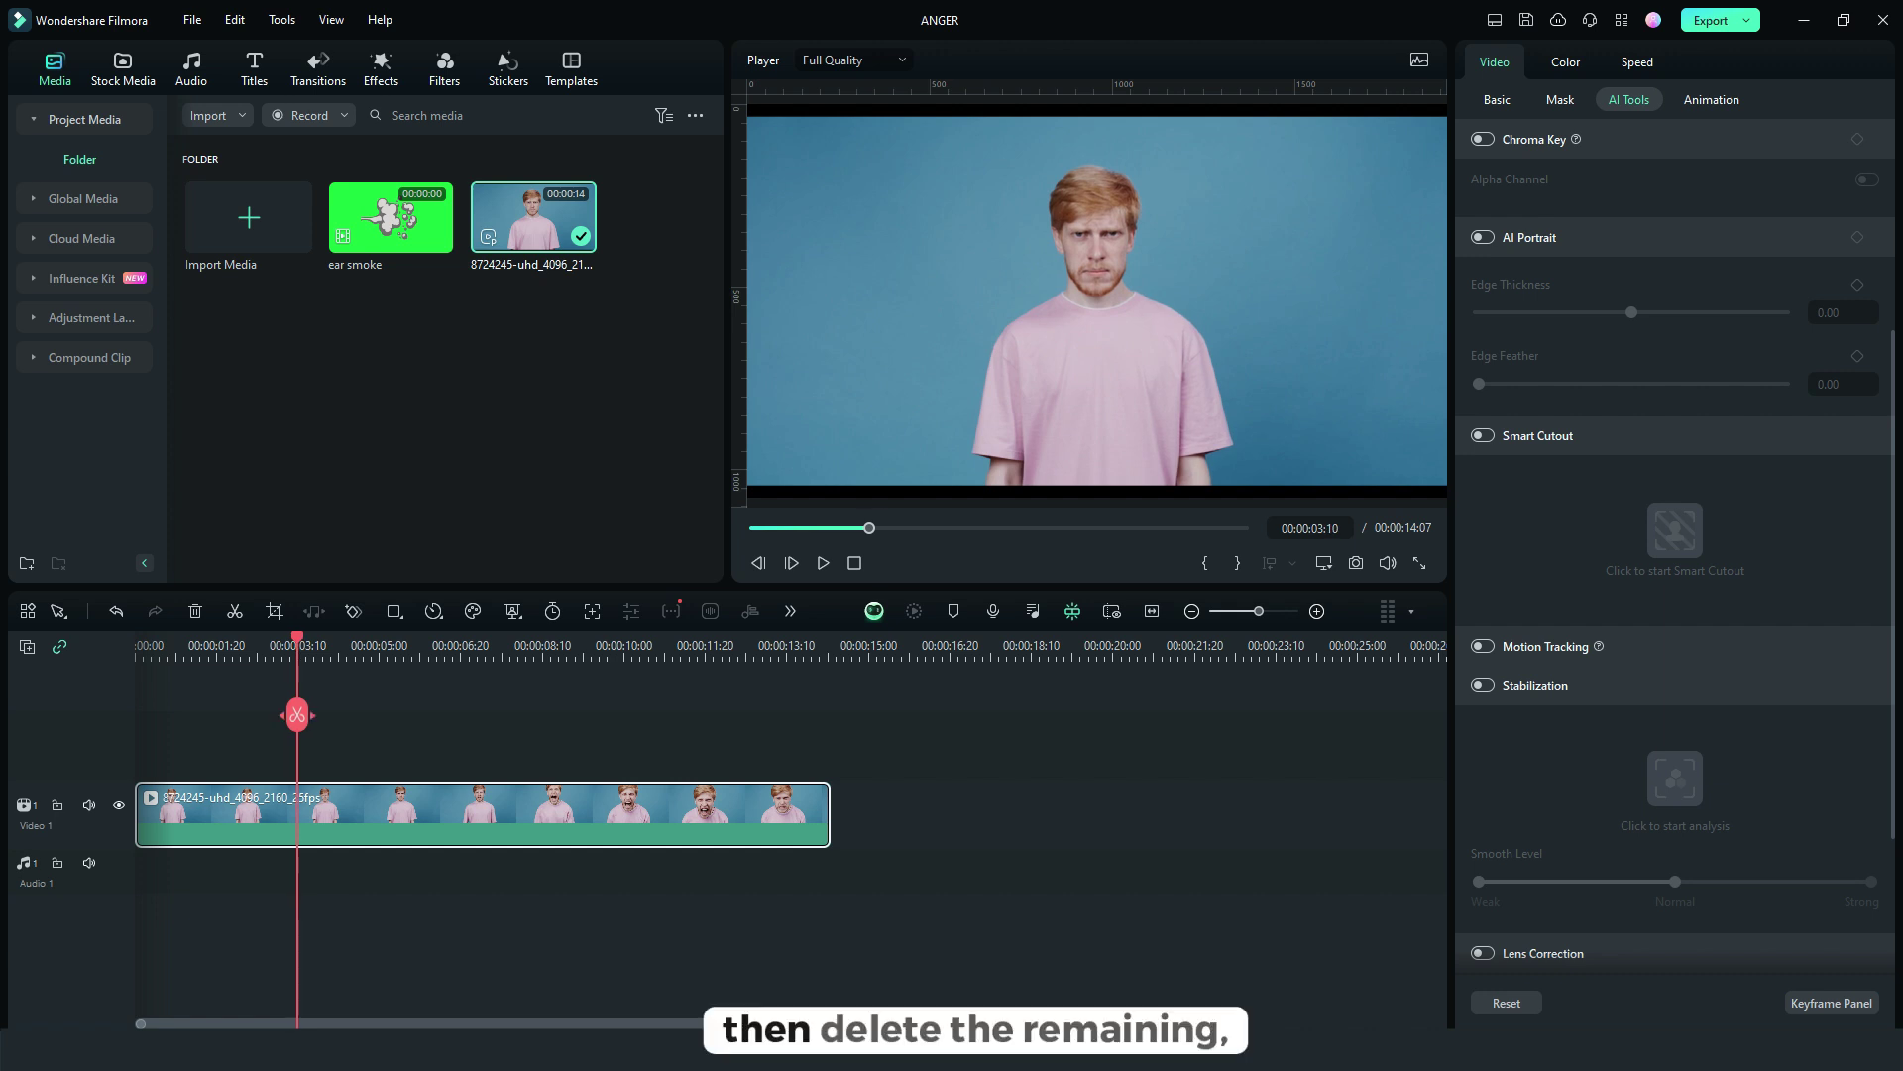
Split the clip there, delete the right part, and Crop to Fit the remainder.
click(298, 713)
key(Delete)
click(223, 815)
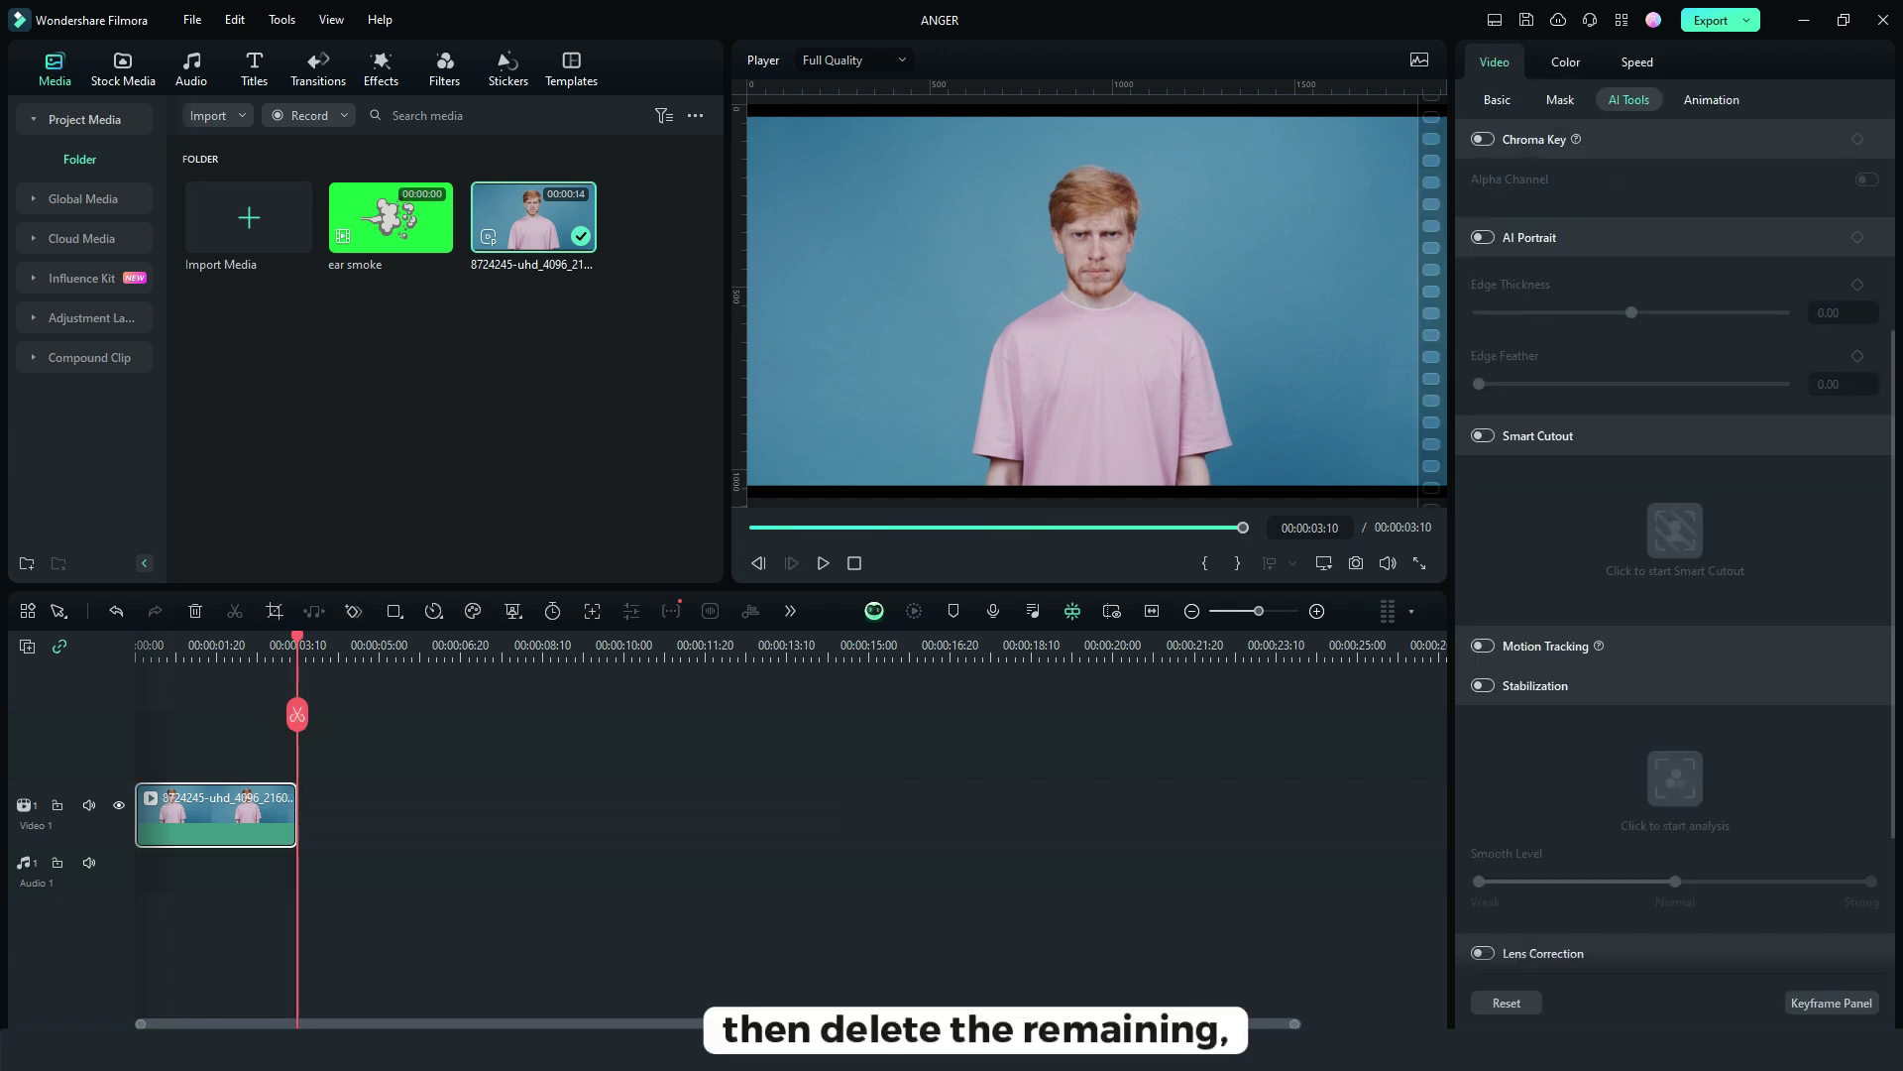
right_click(232, 814)
click(298, 388)
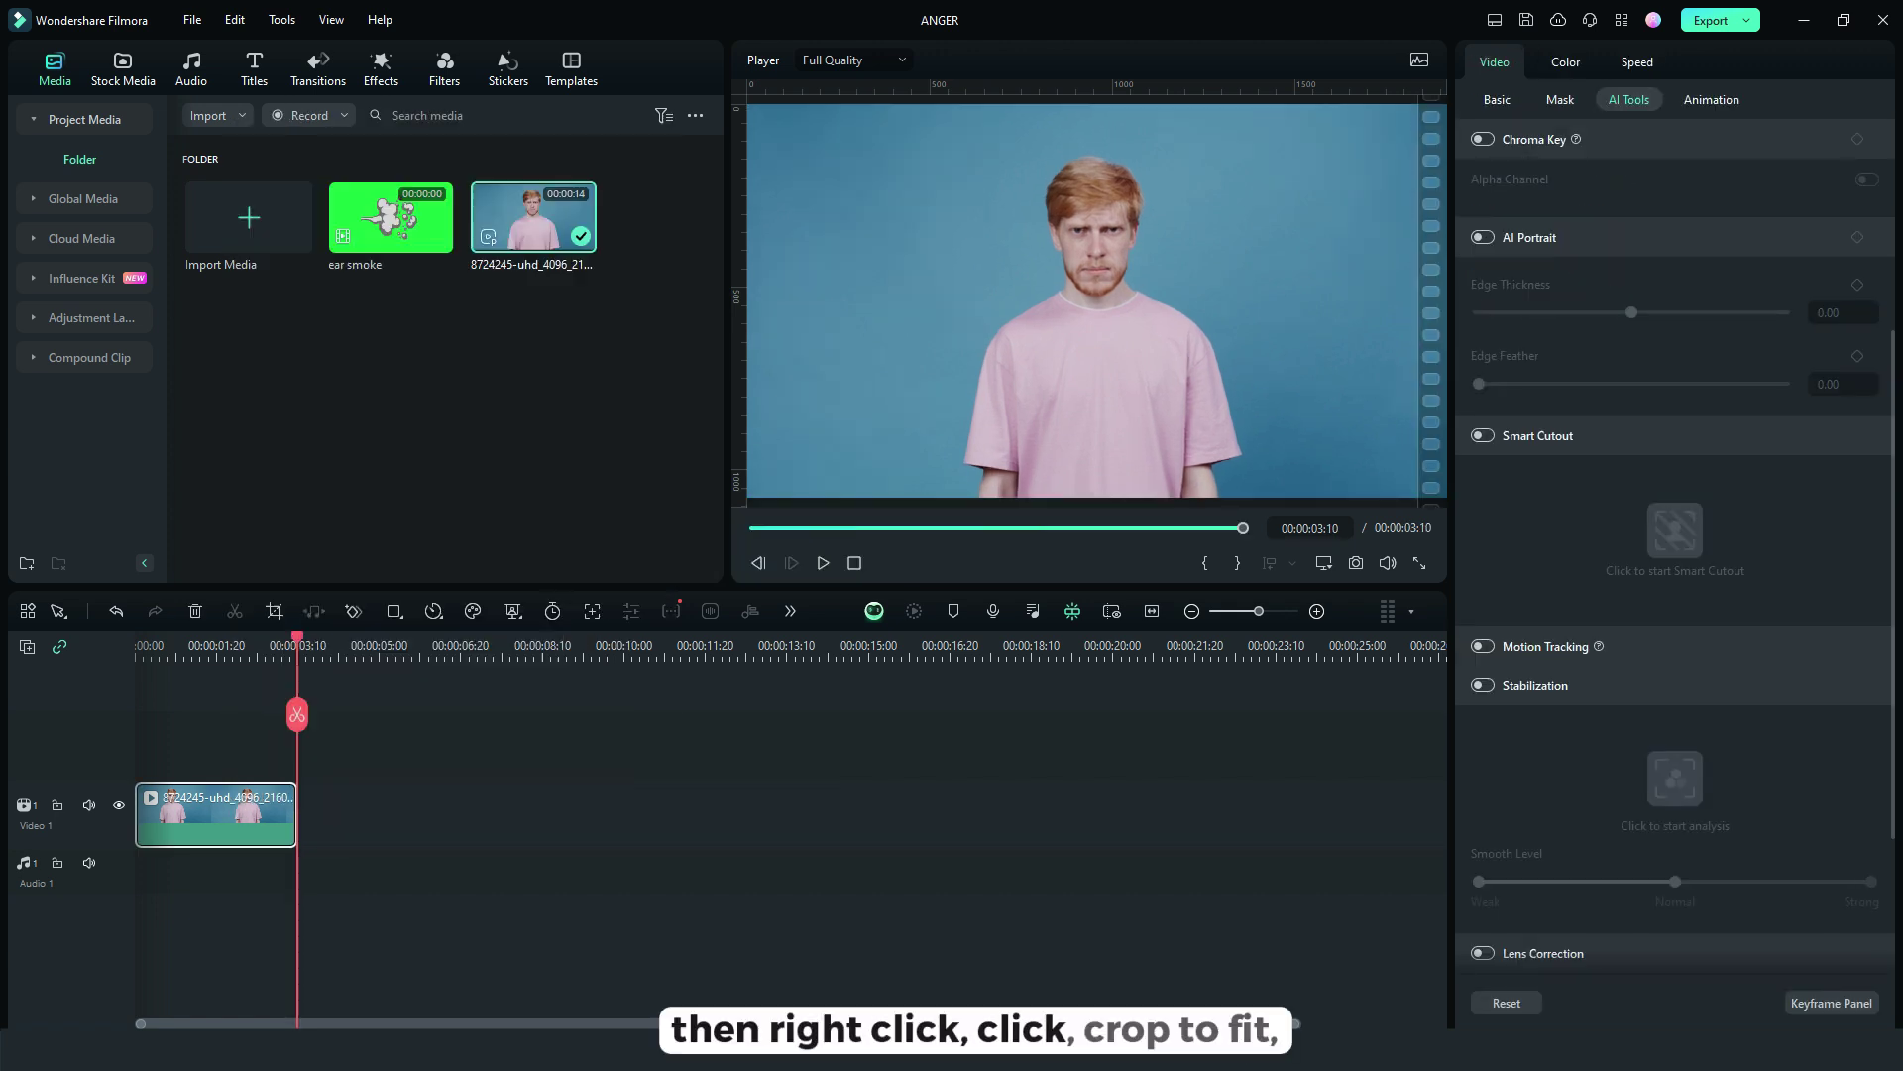
Duplicate the trimmed clip onto Video 2 above the original.
key(ctrl+c)
key(ctrl+v)
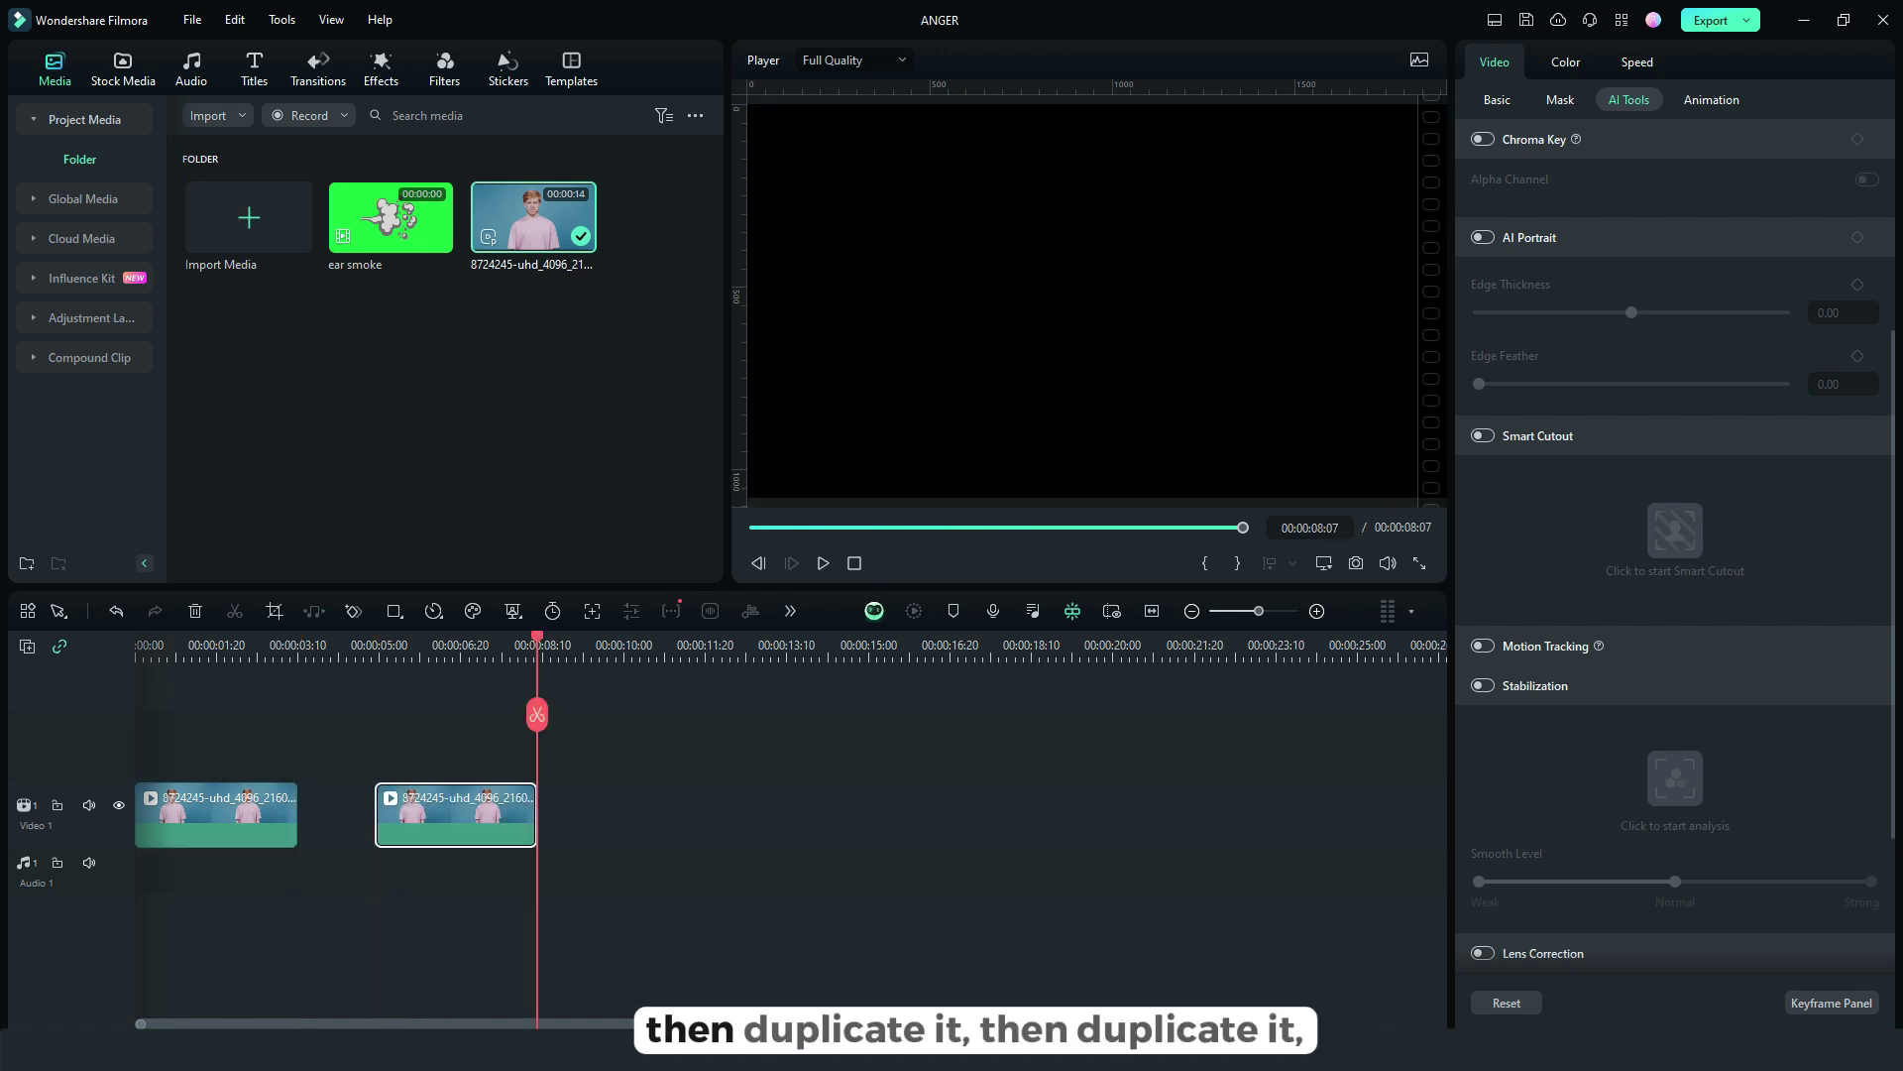
drag(454, 815, 379, 766)
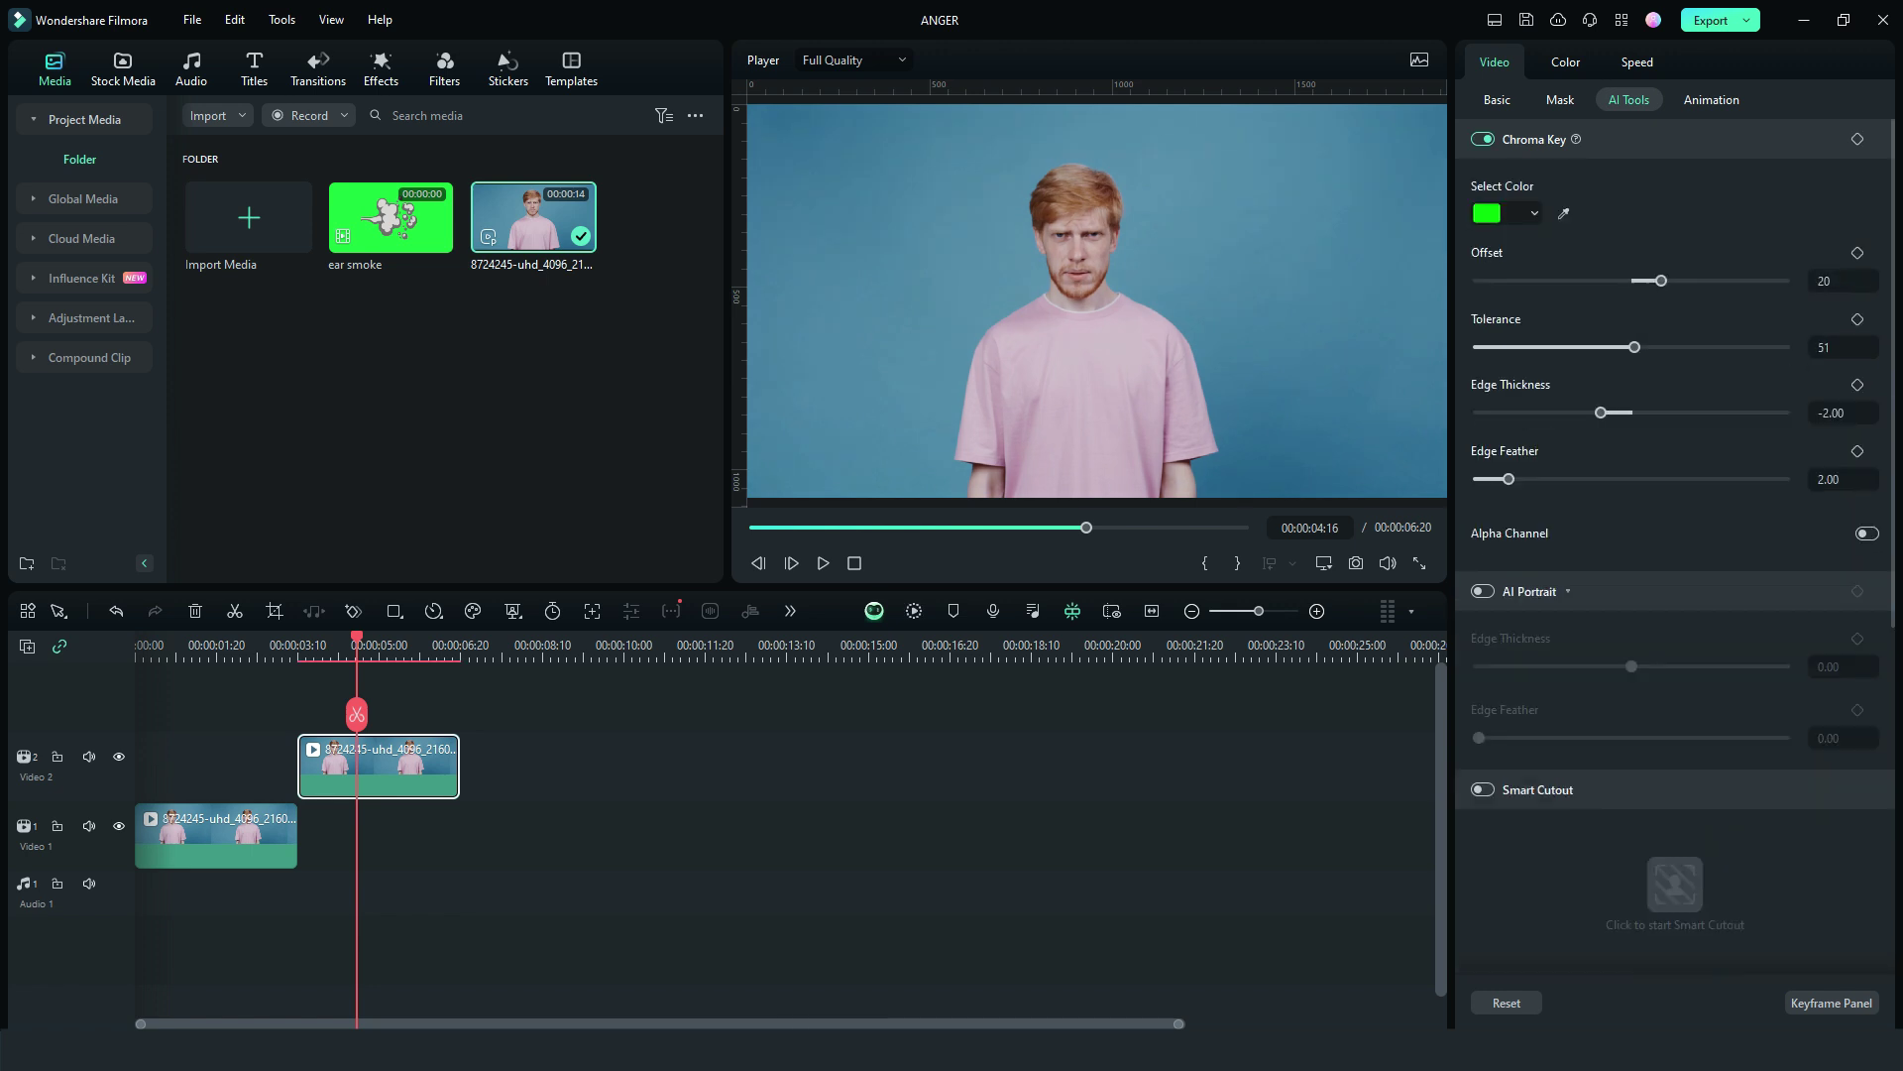
Key out the duplicate's blue background with the chroma key eyedropper.
click(1563, 213)
click(1251, 287)
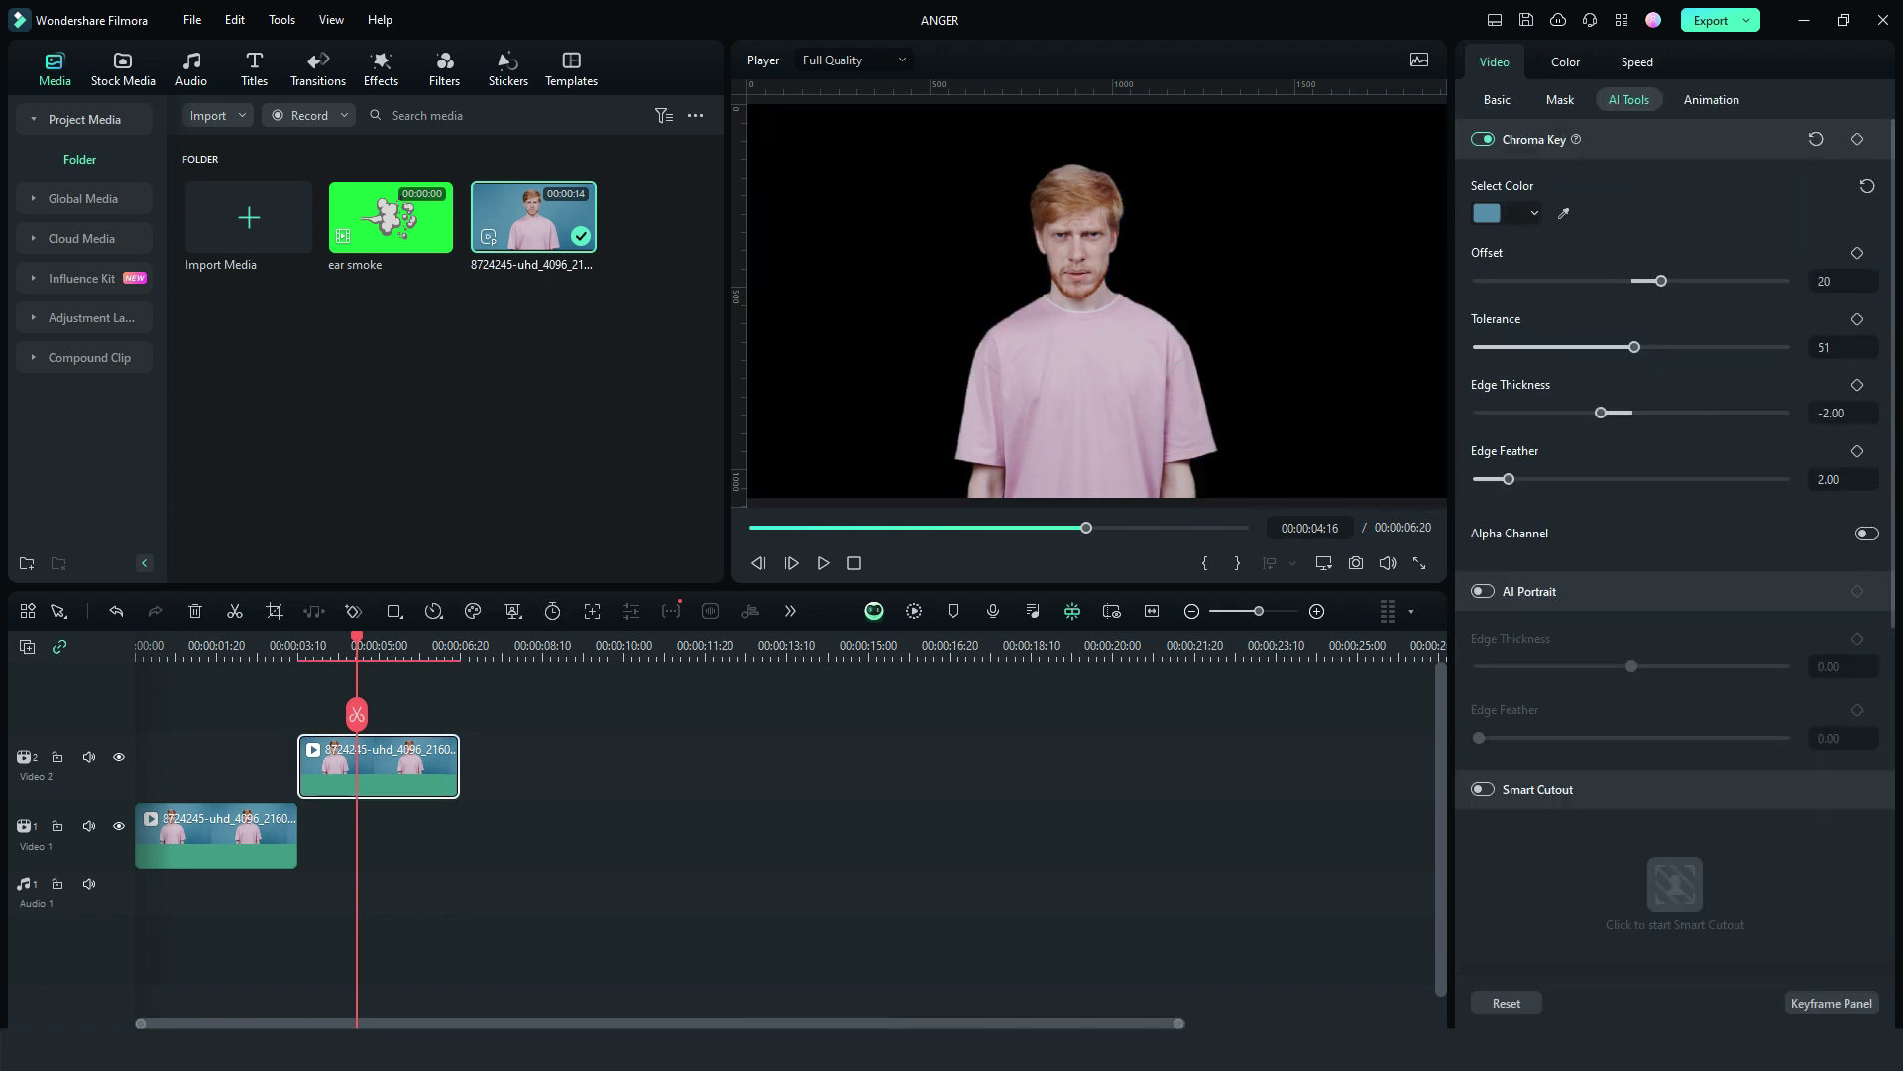
drag(210, 715, 136, 714)
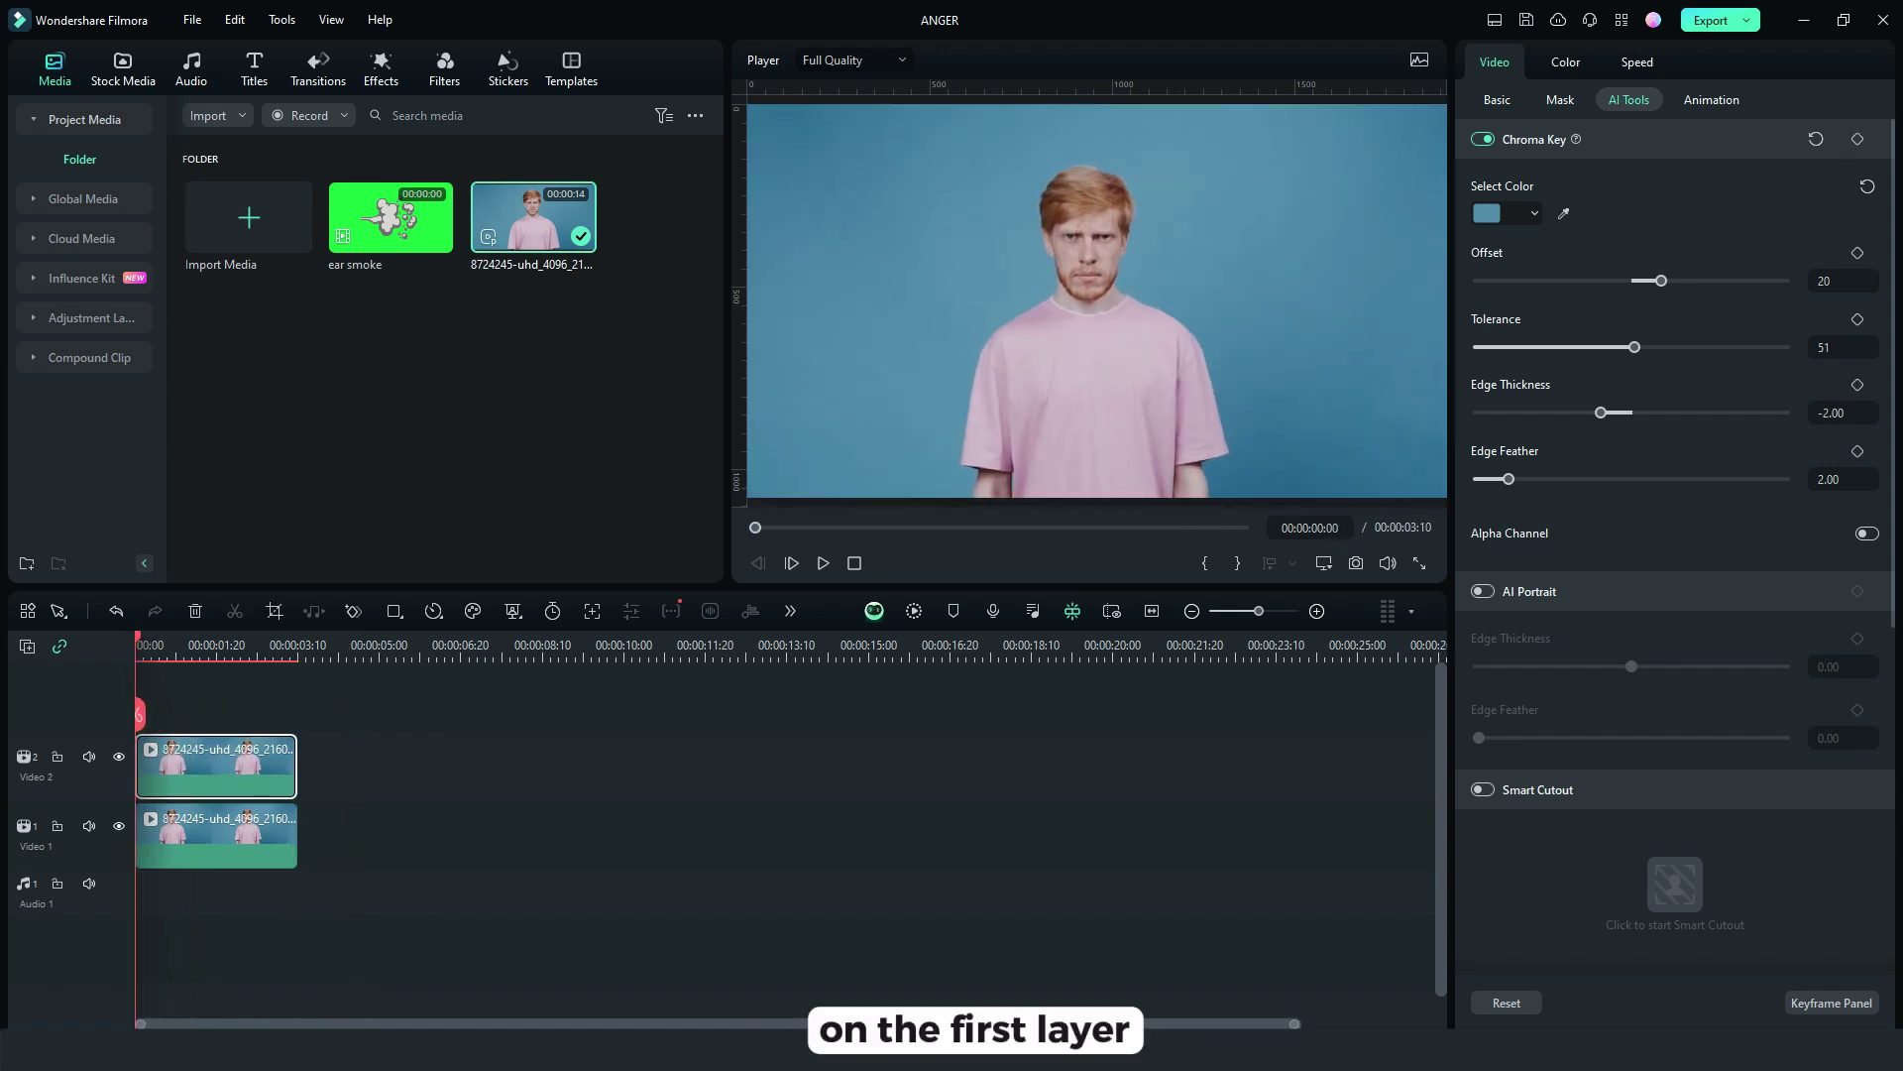
Push the upper clip's Highlights color wheel toward red and lower its brightness.
click(1567, 60)
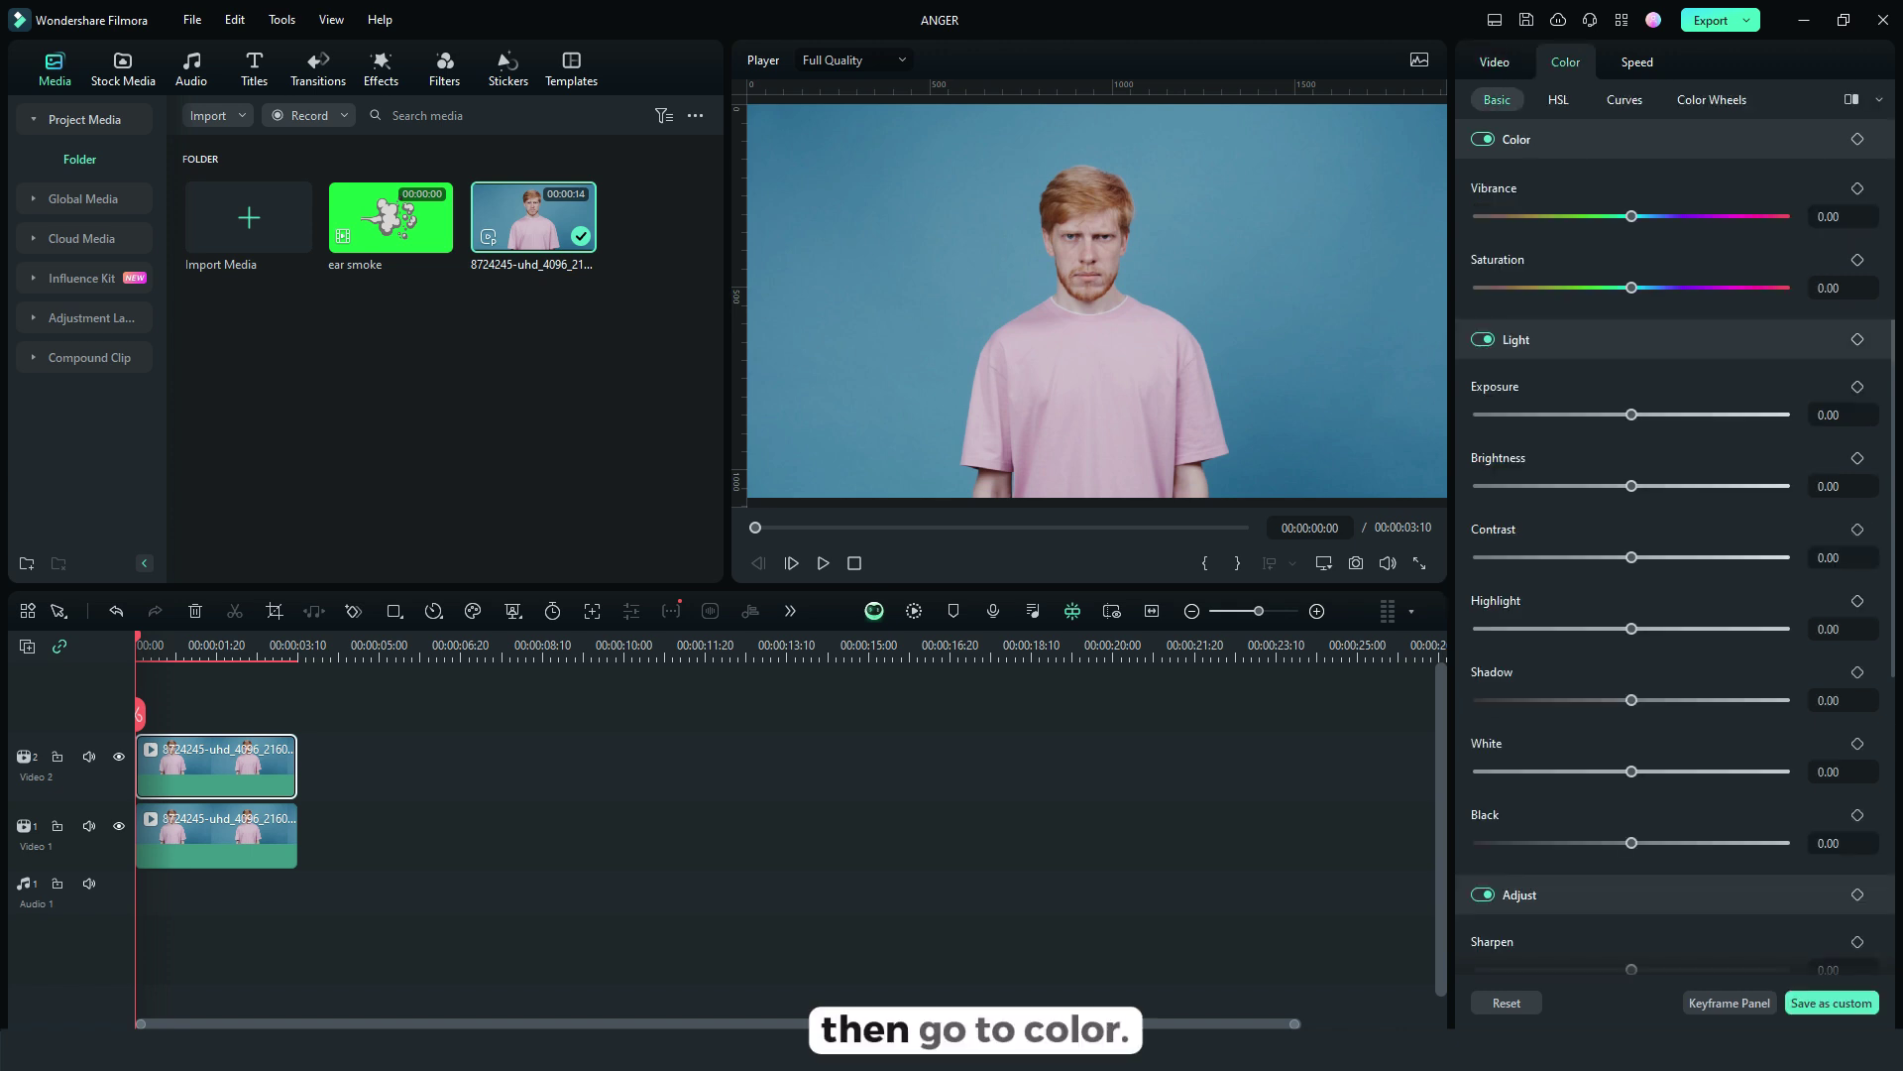
click(1711, 99)
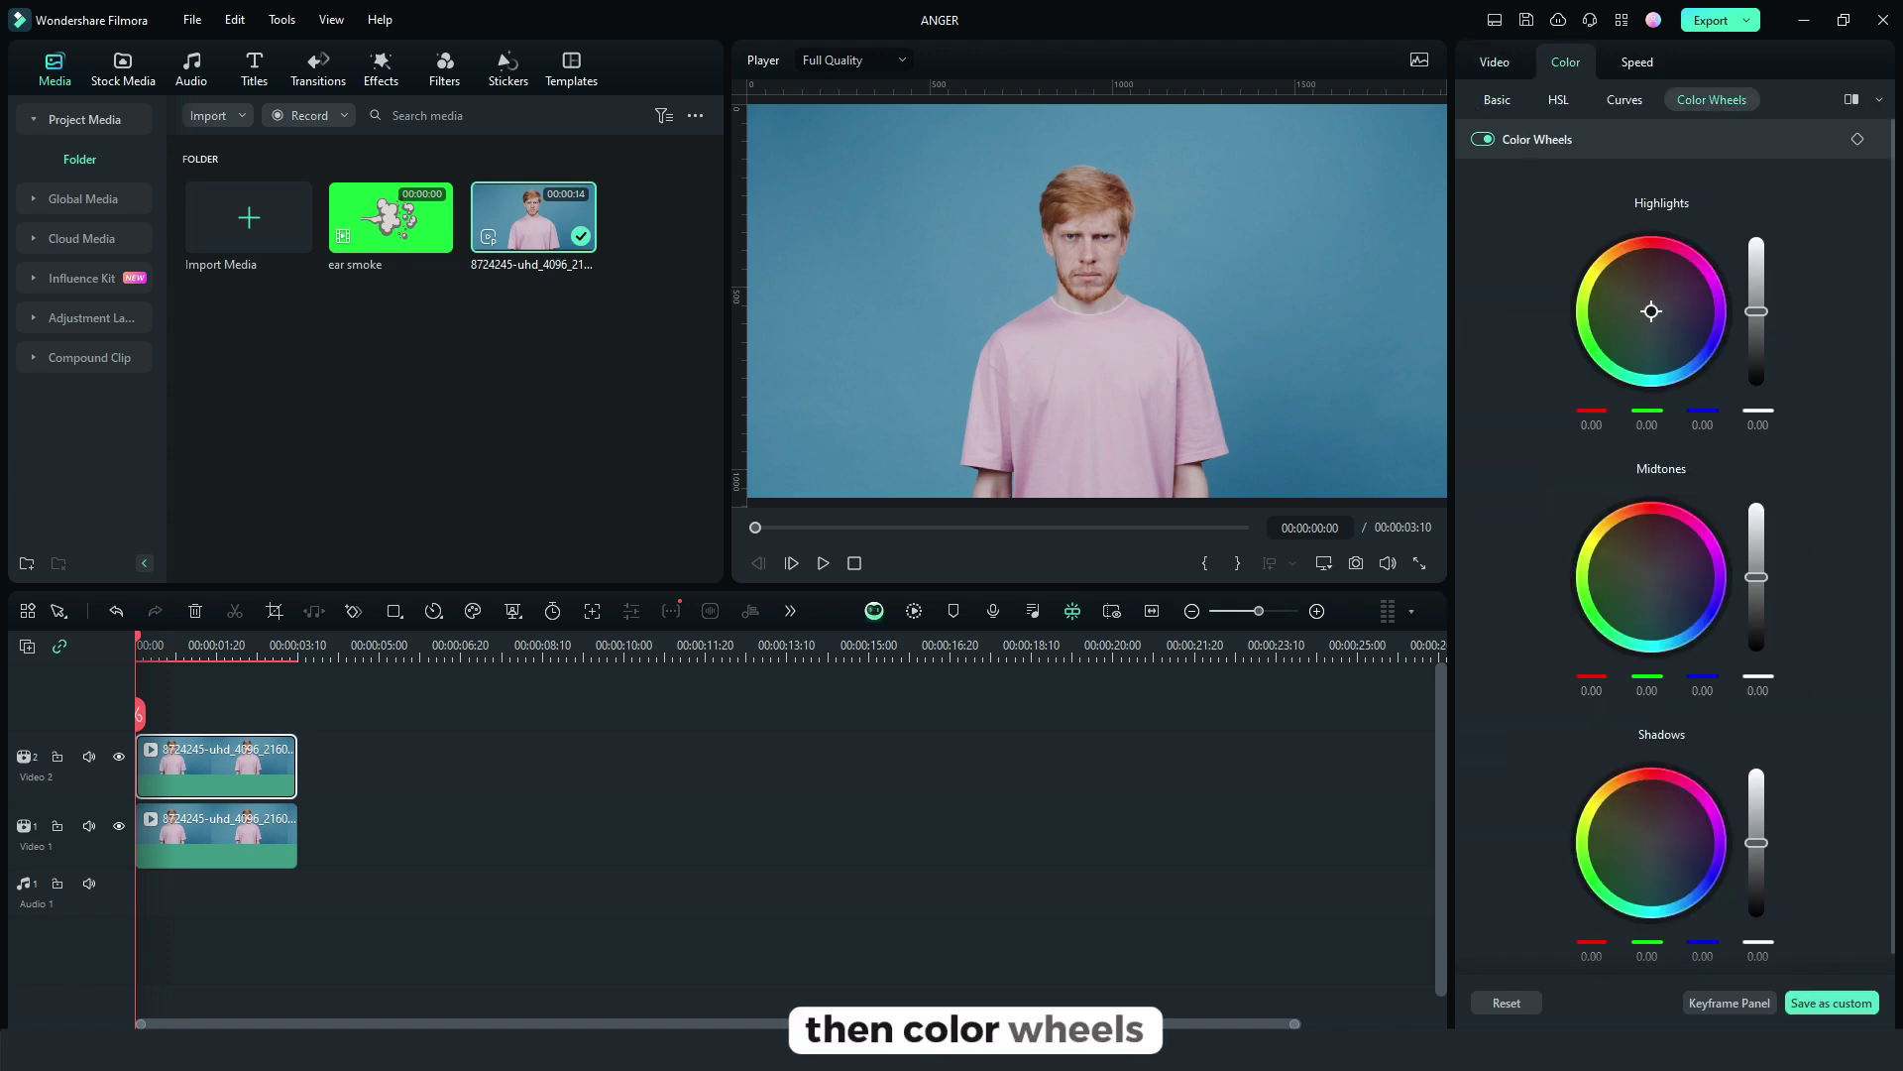
drag(1650, 312, 1660, 238)
drag(1756, 310, 1757, 330)
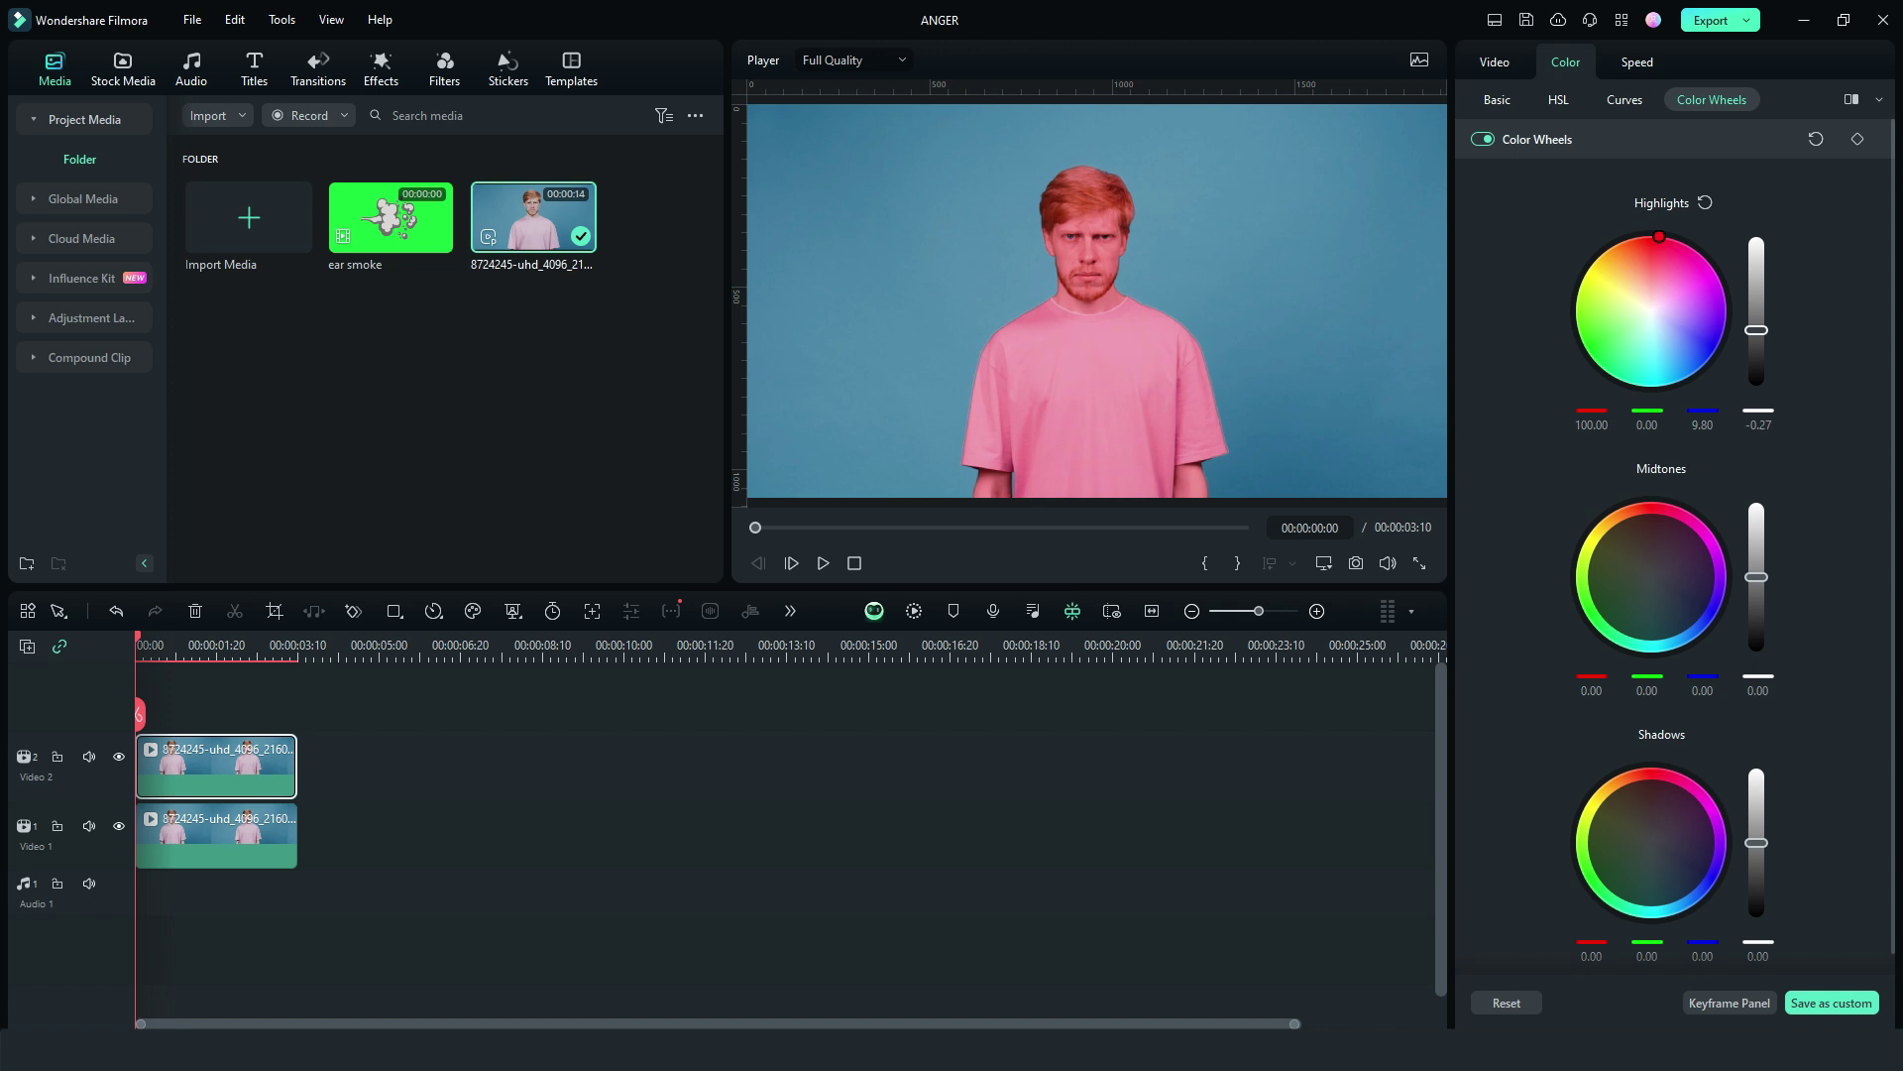
drag(1757, 329, 1756, 358)
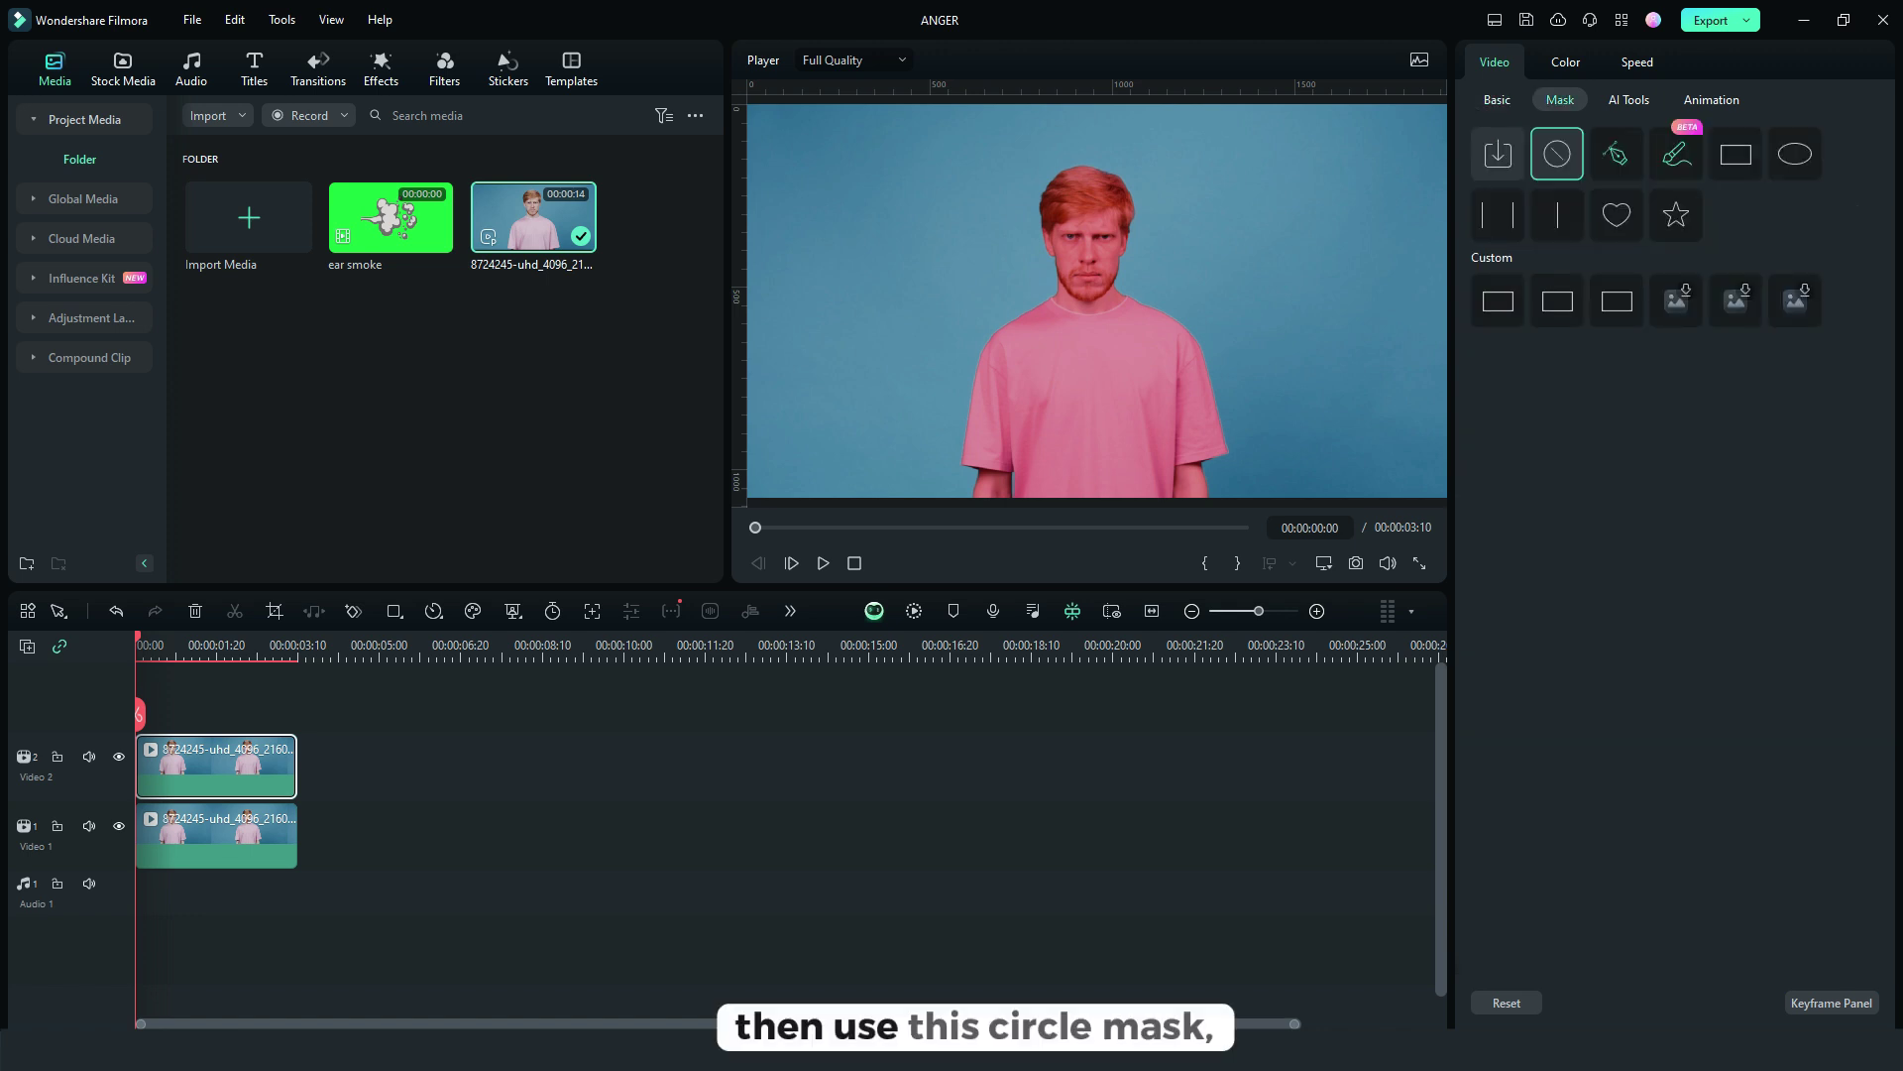
Add an ellipse mask and size and position it over the man's head.
click(1795, 154)
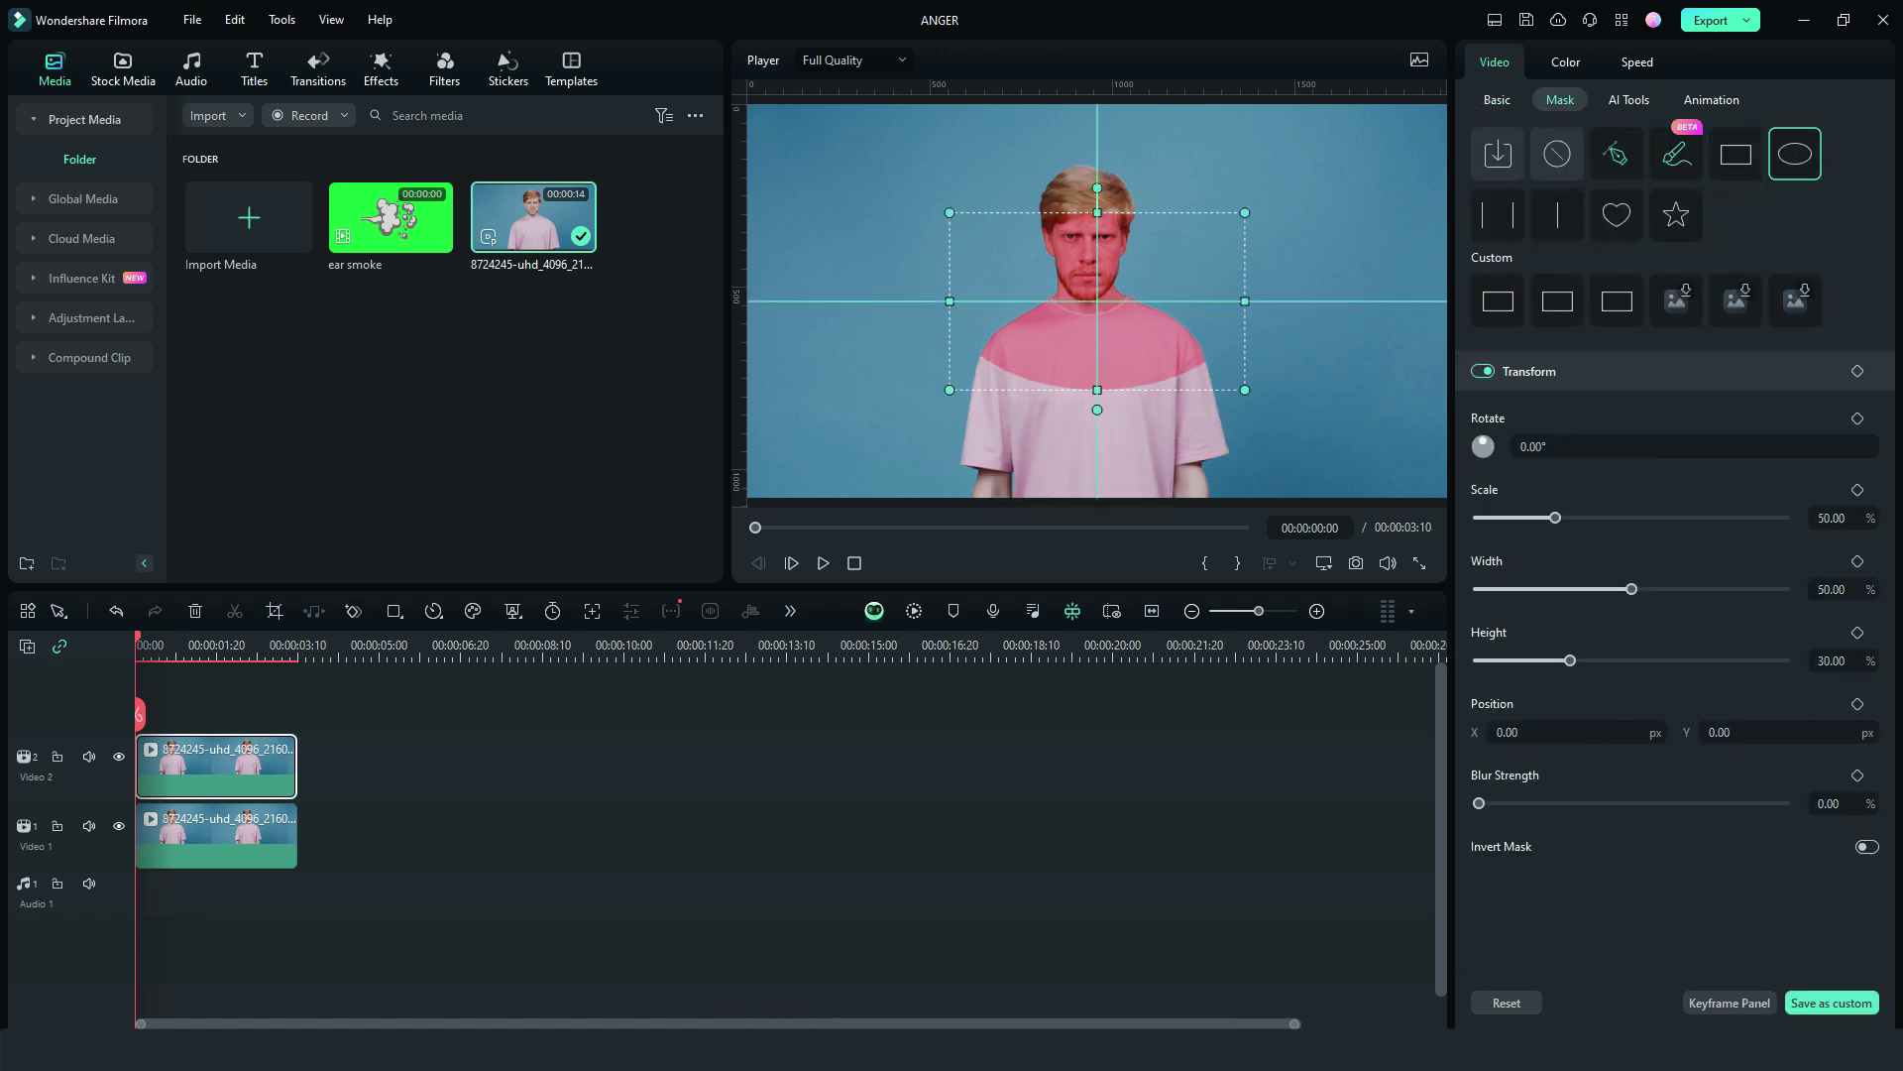
drag(1097, 300, 1097, 225)
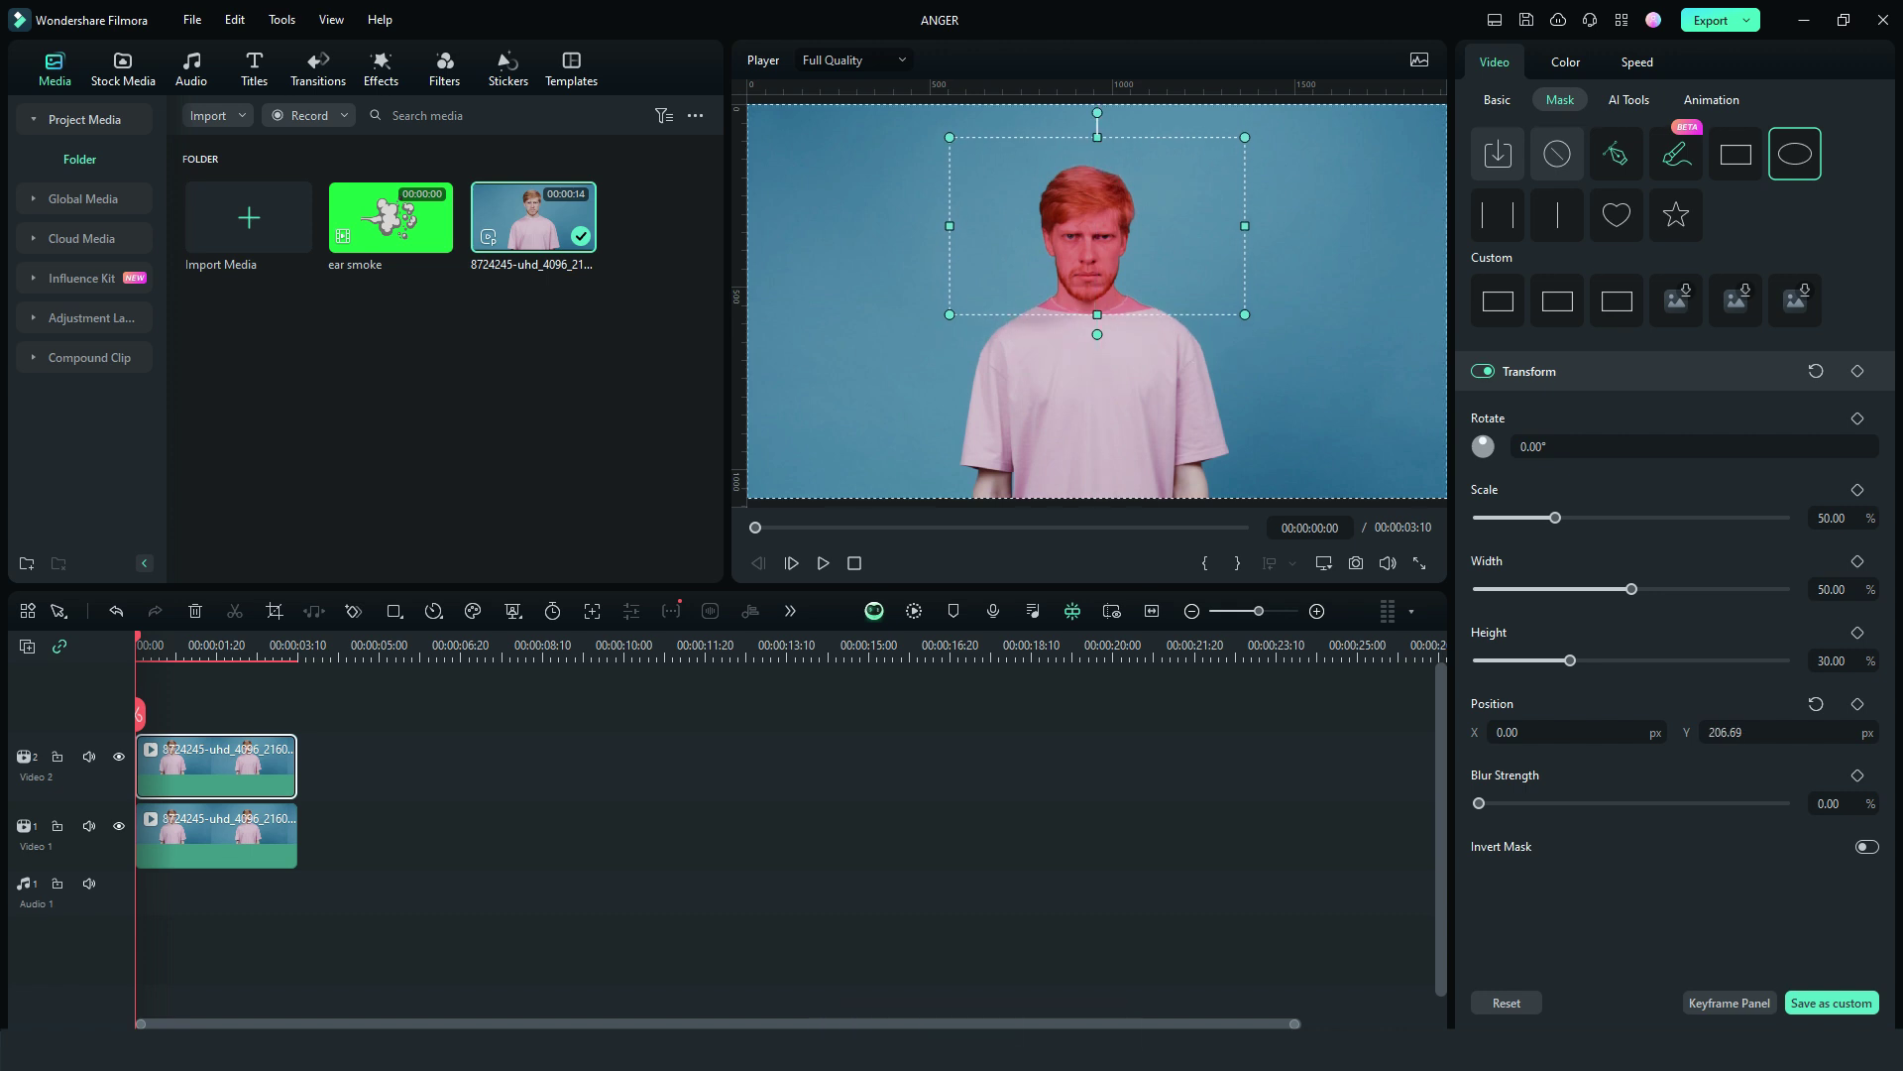
drag(1245, 224, 1086, 225)
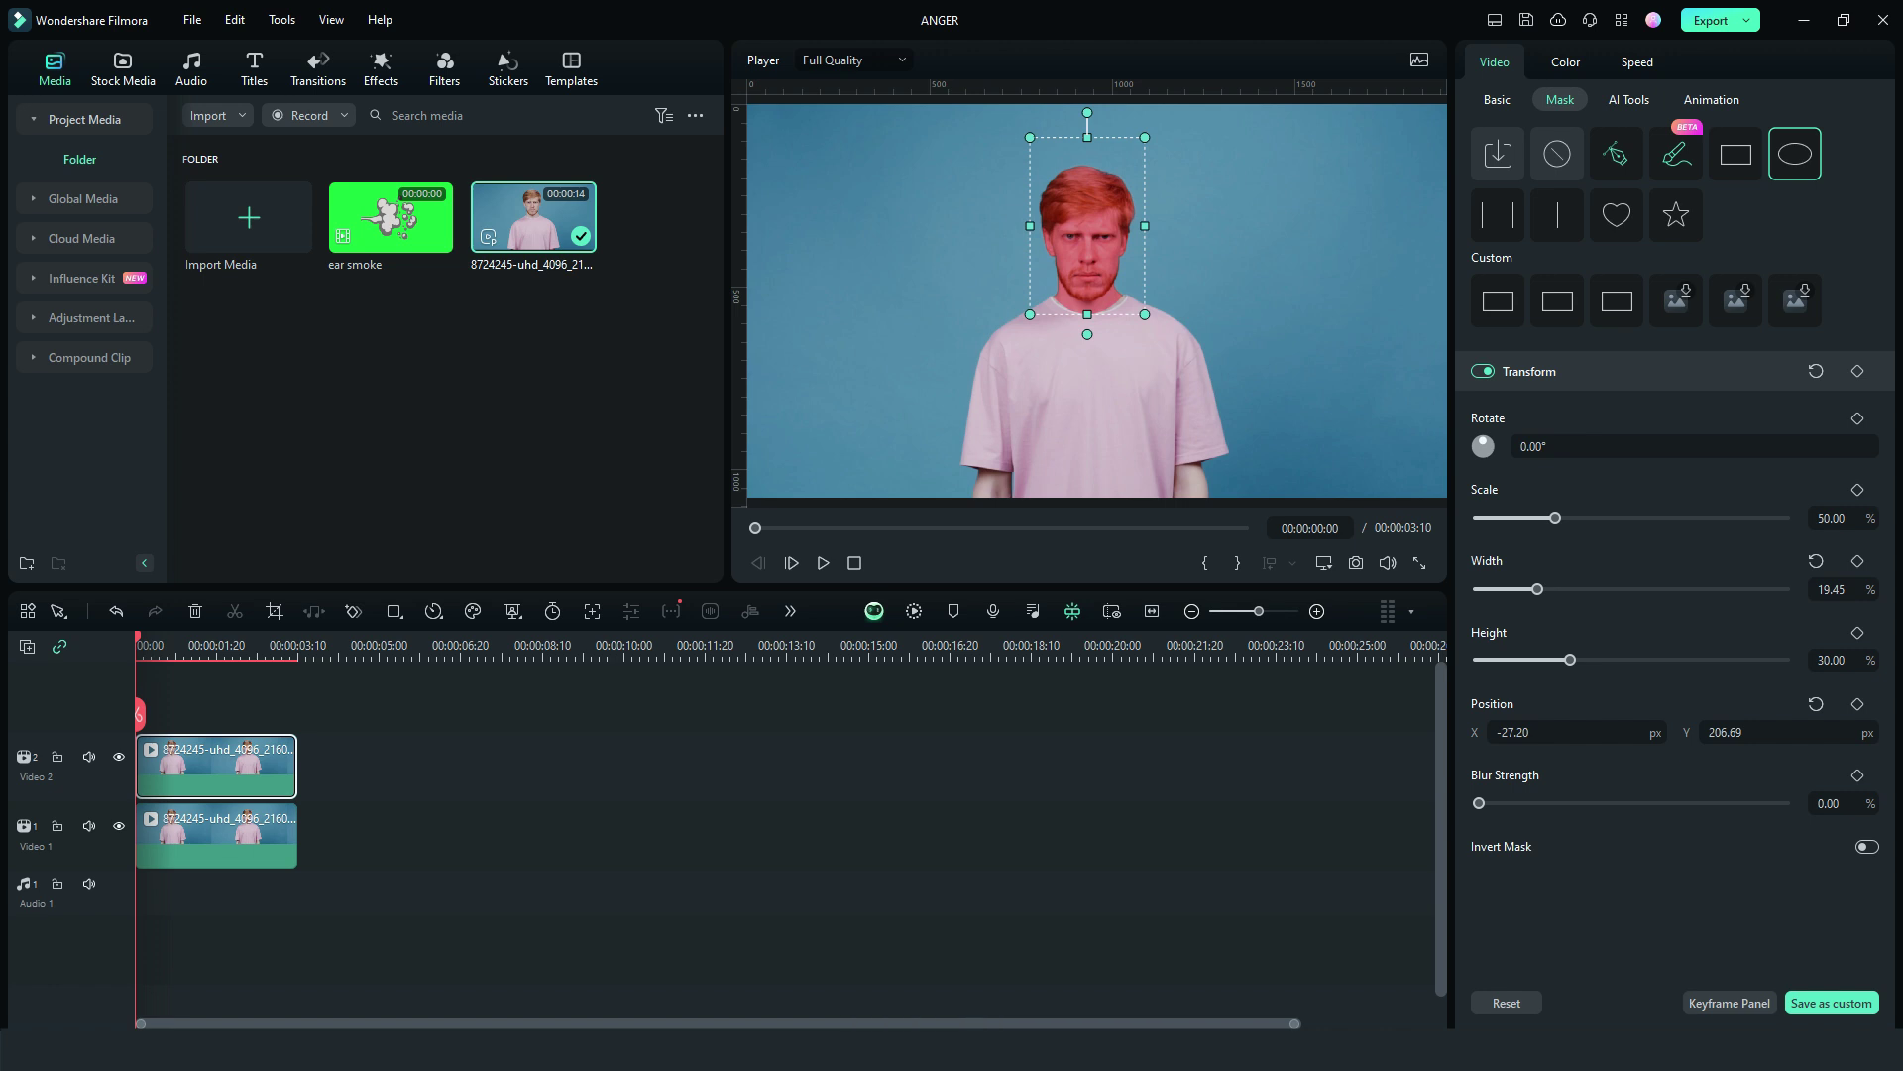
drag(1088, 315, 1087, 312)
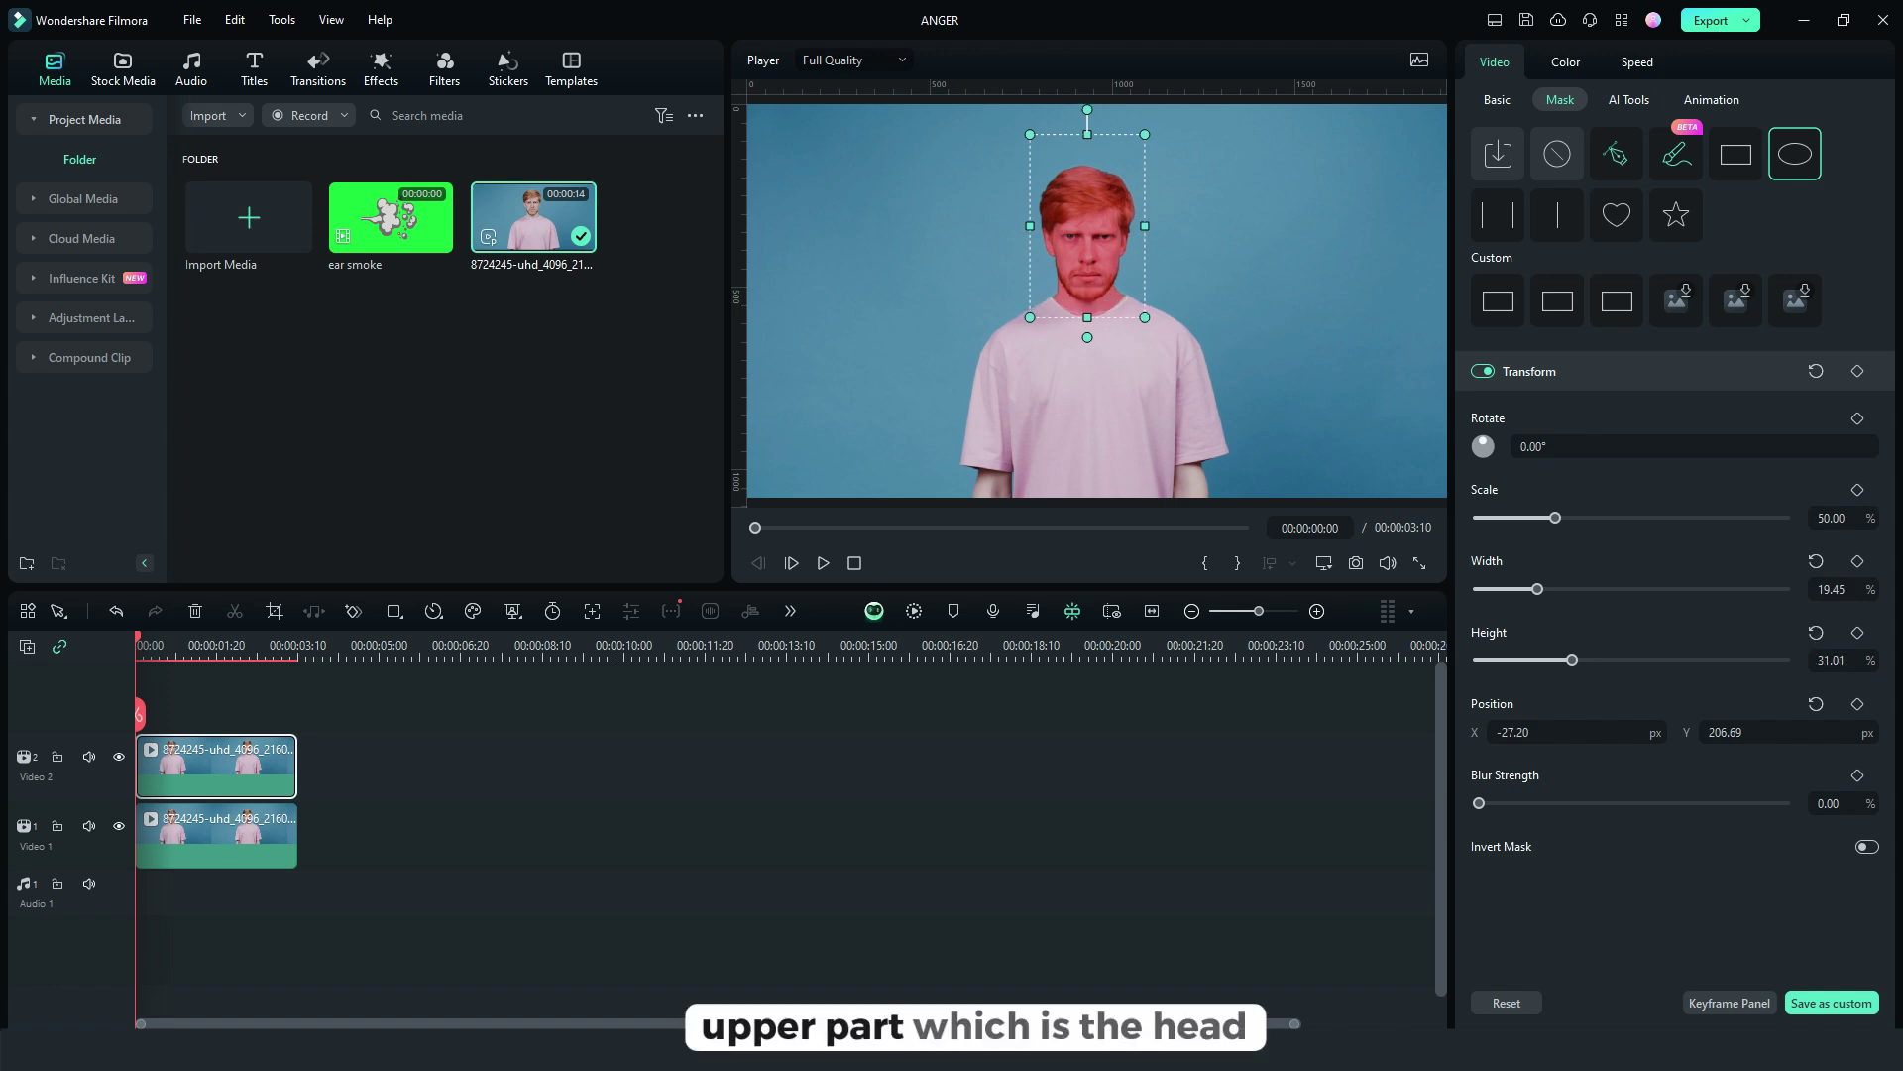
drag(1029, 225, 1025, 225)
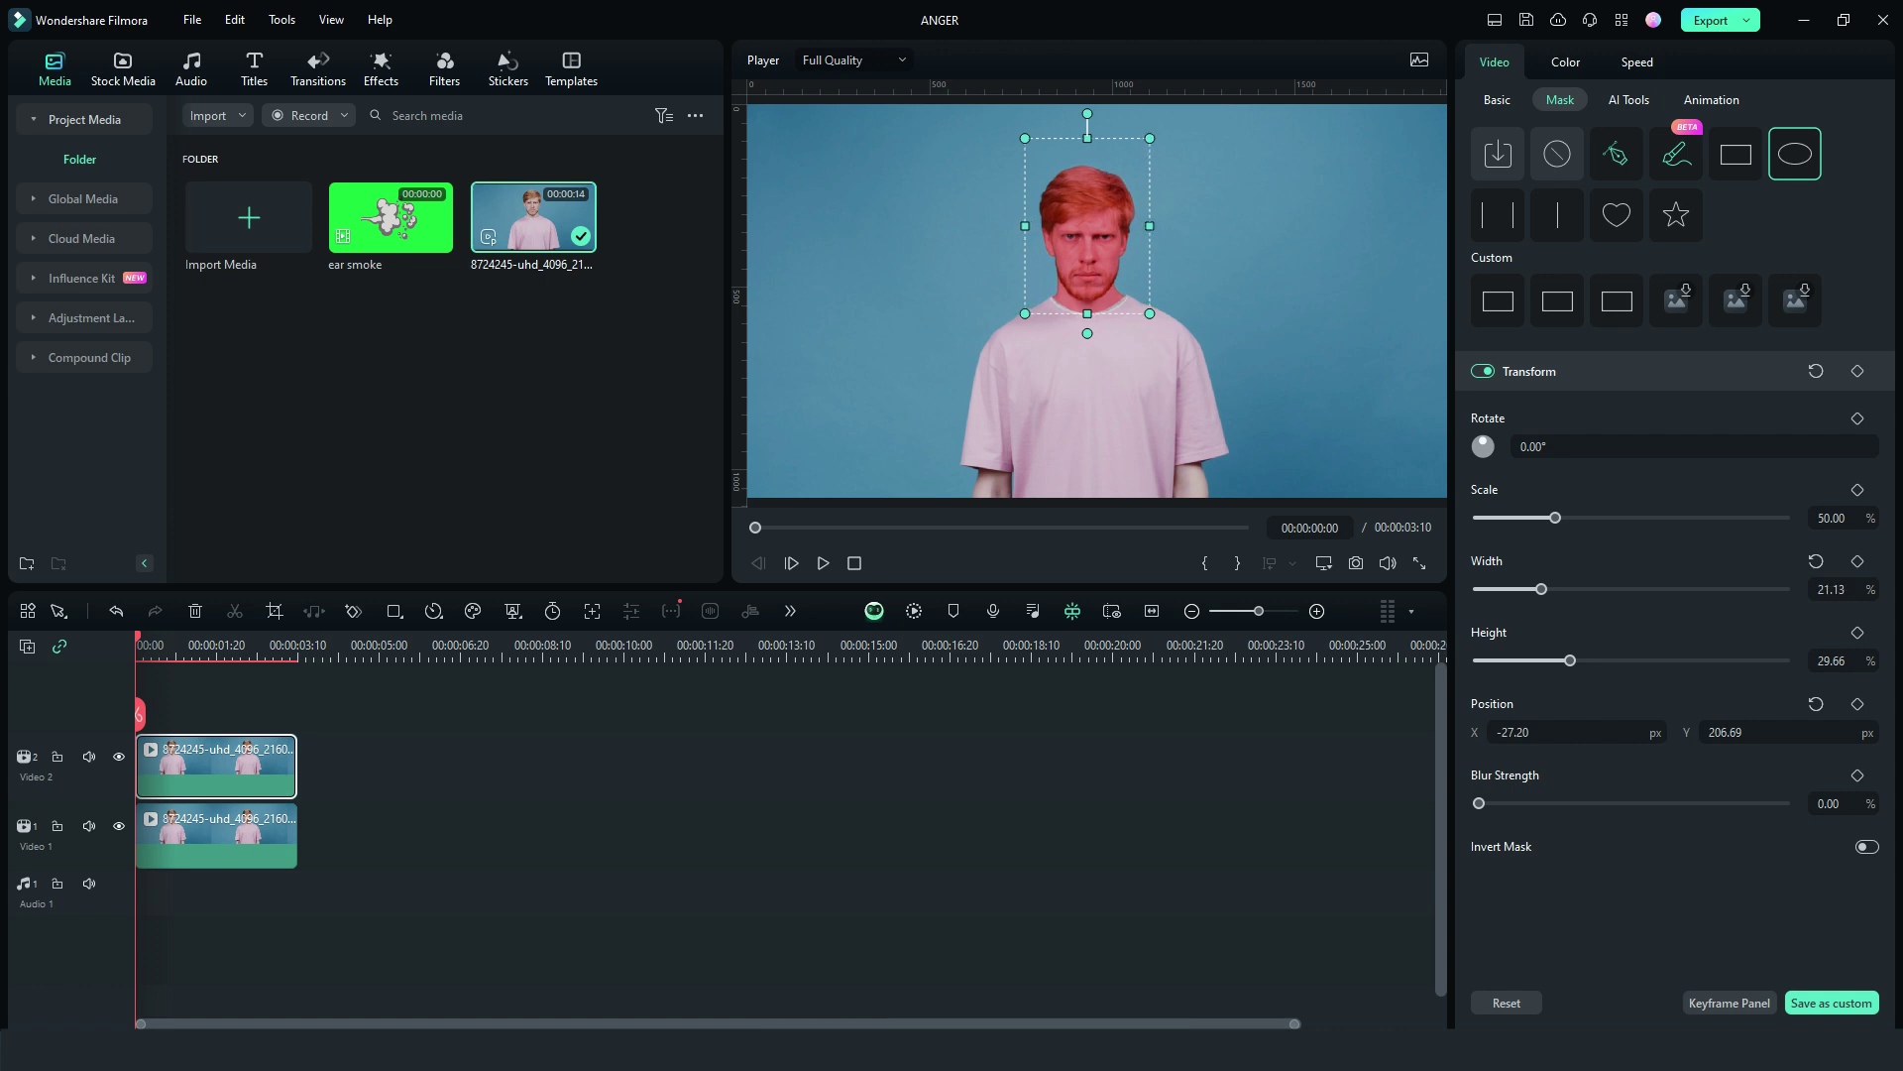
drag(1096, 305, 1098, 305)
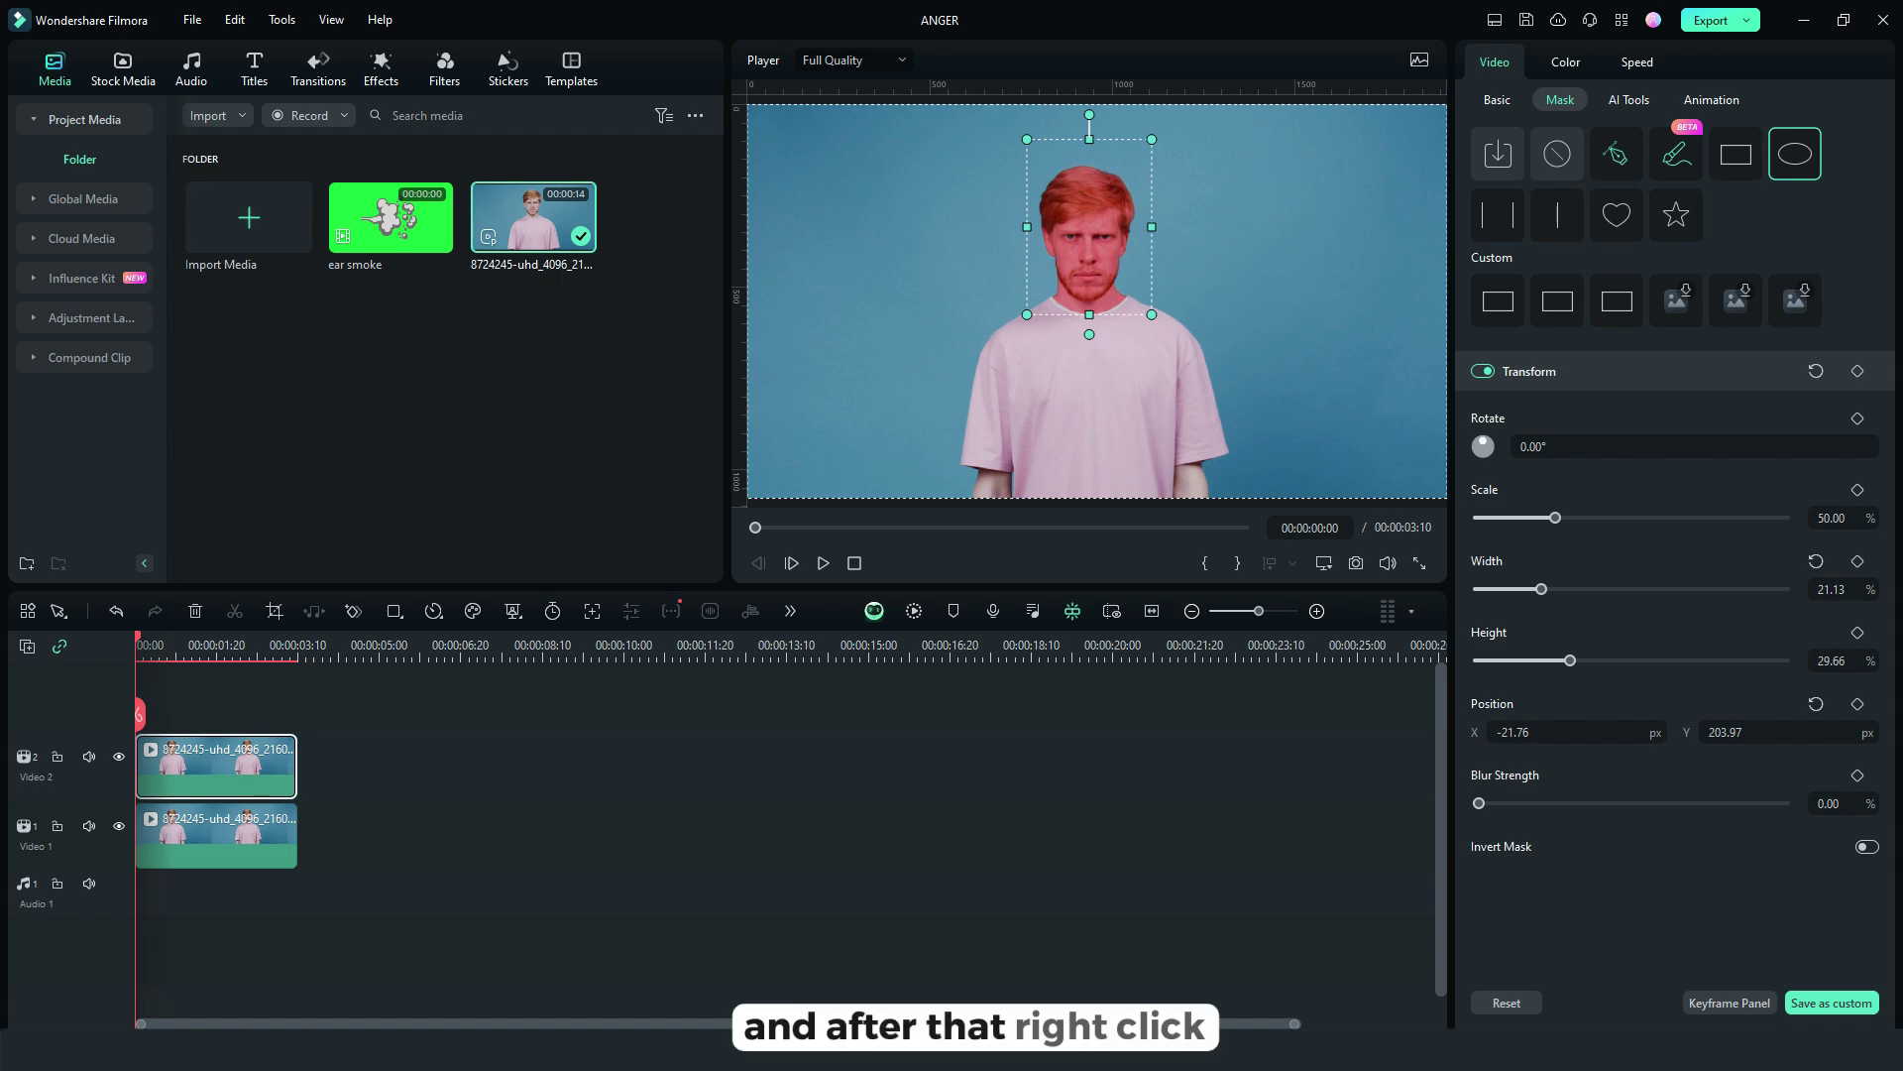
key(Escape)
Convert the upper red clip into Compound Clip 1.
click(194, 763)
right_click(195, 761)
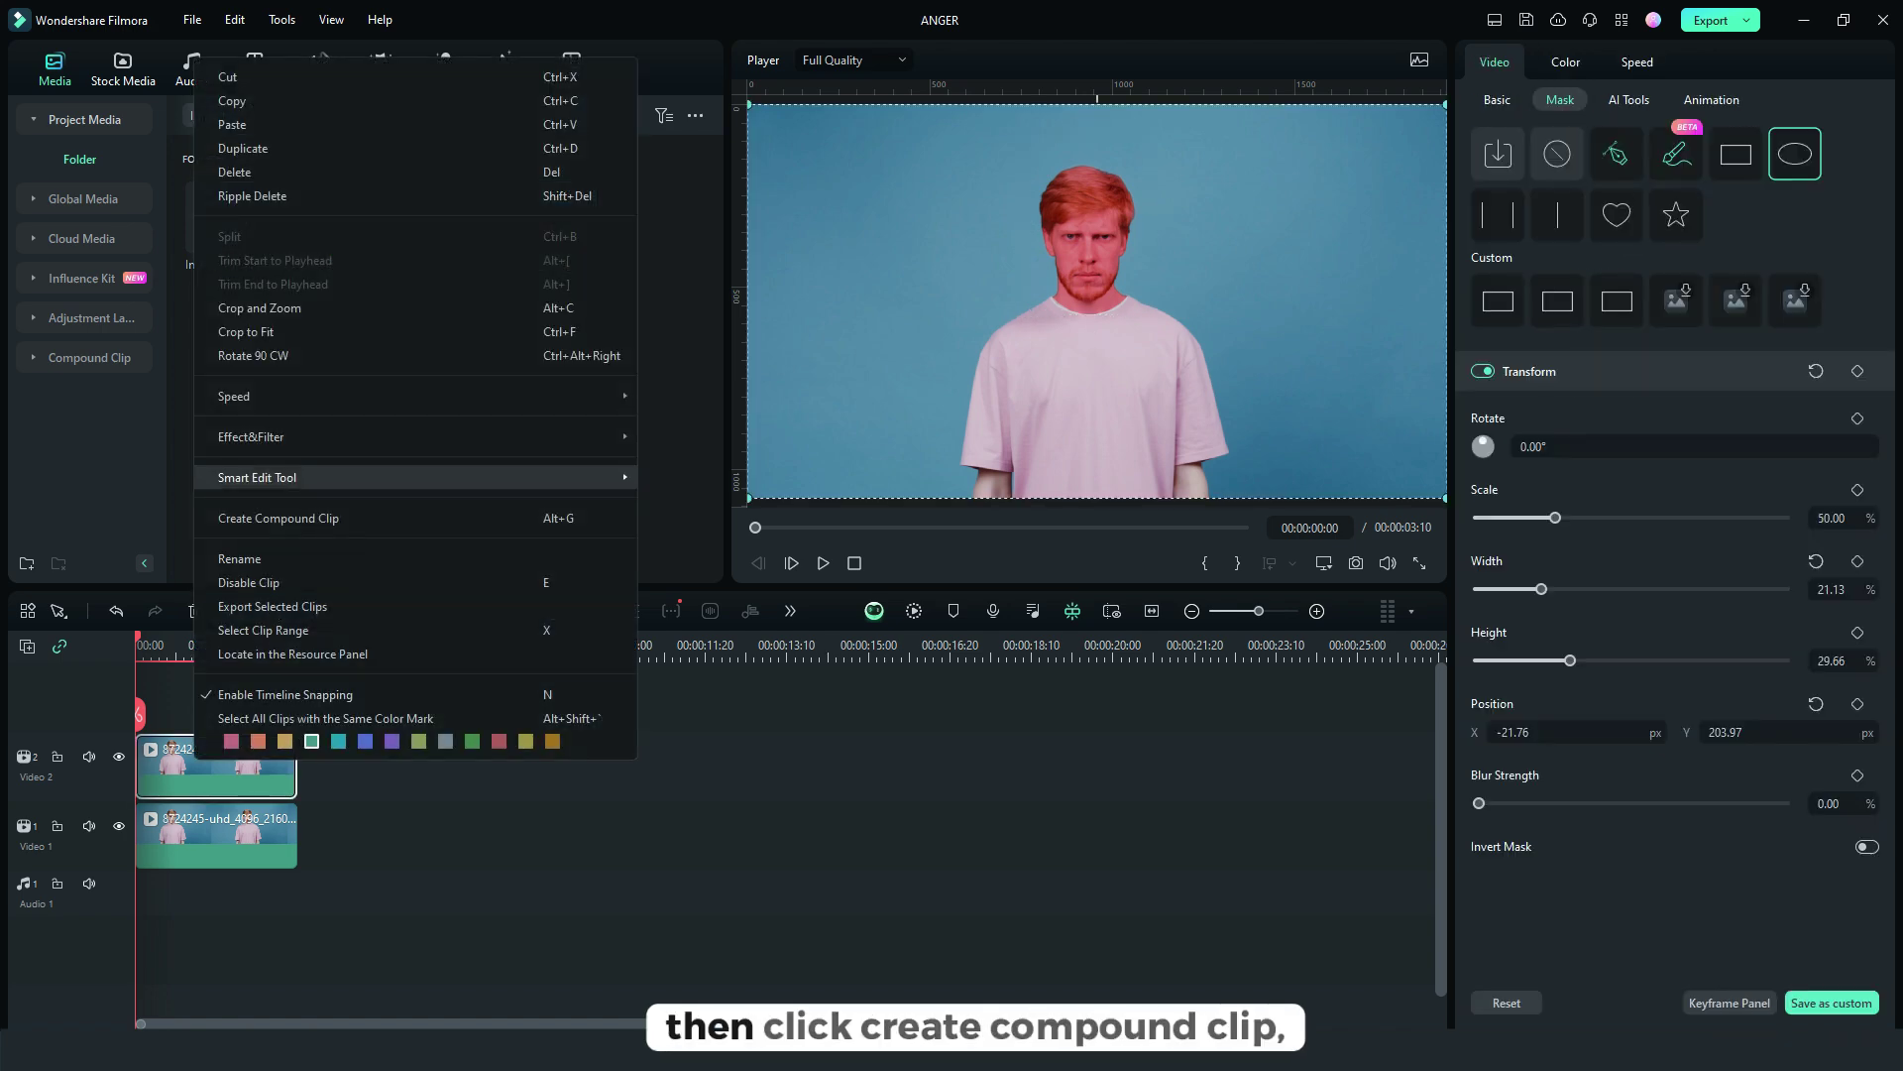
click(298, 517)
key(Return)
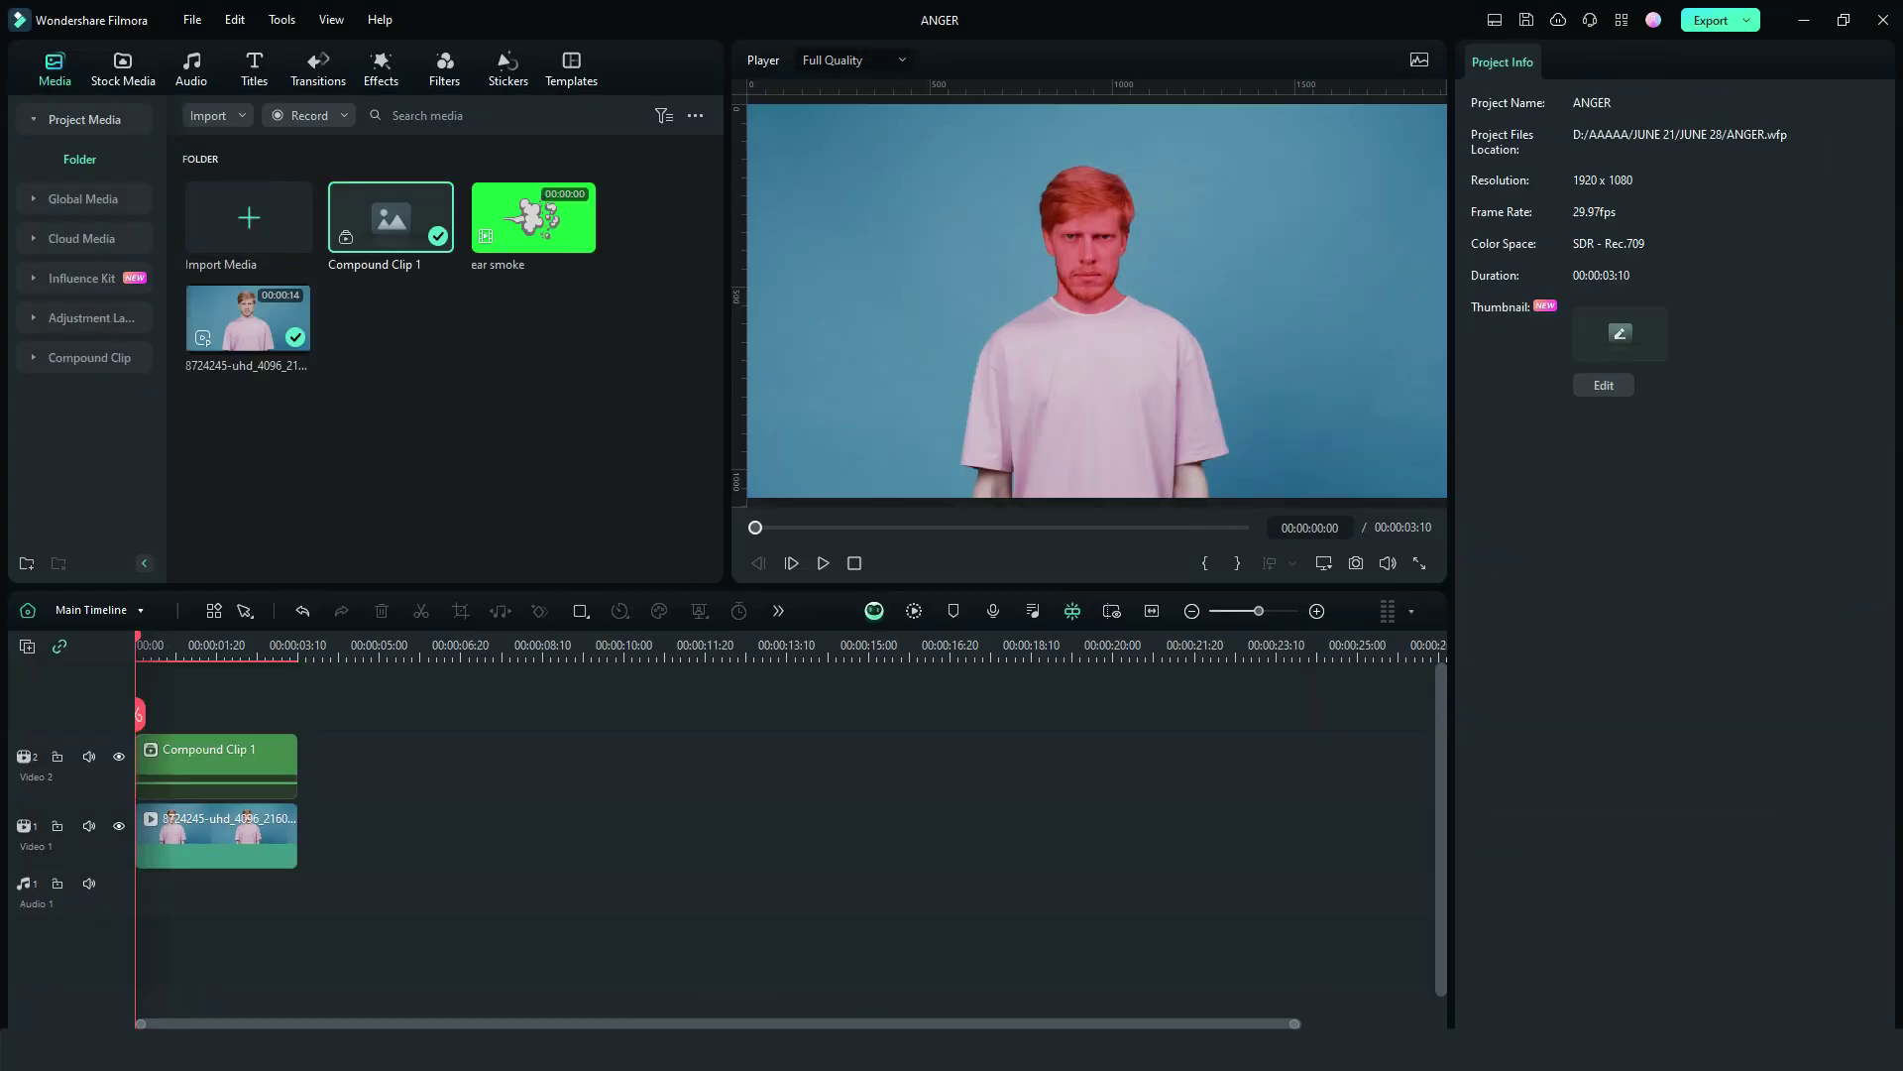
click(216, 758)
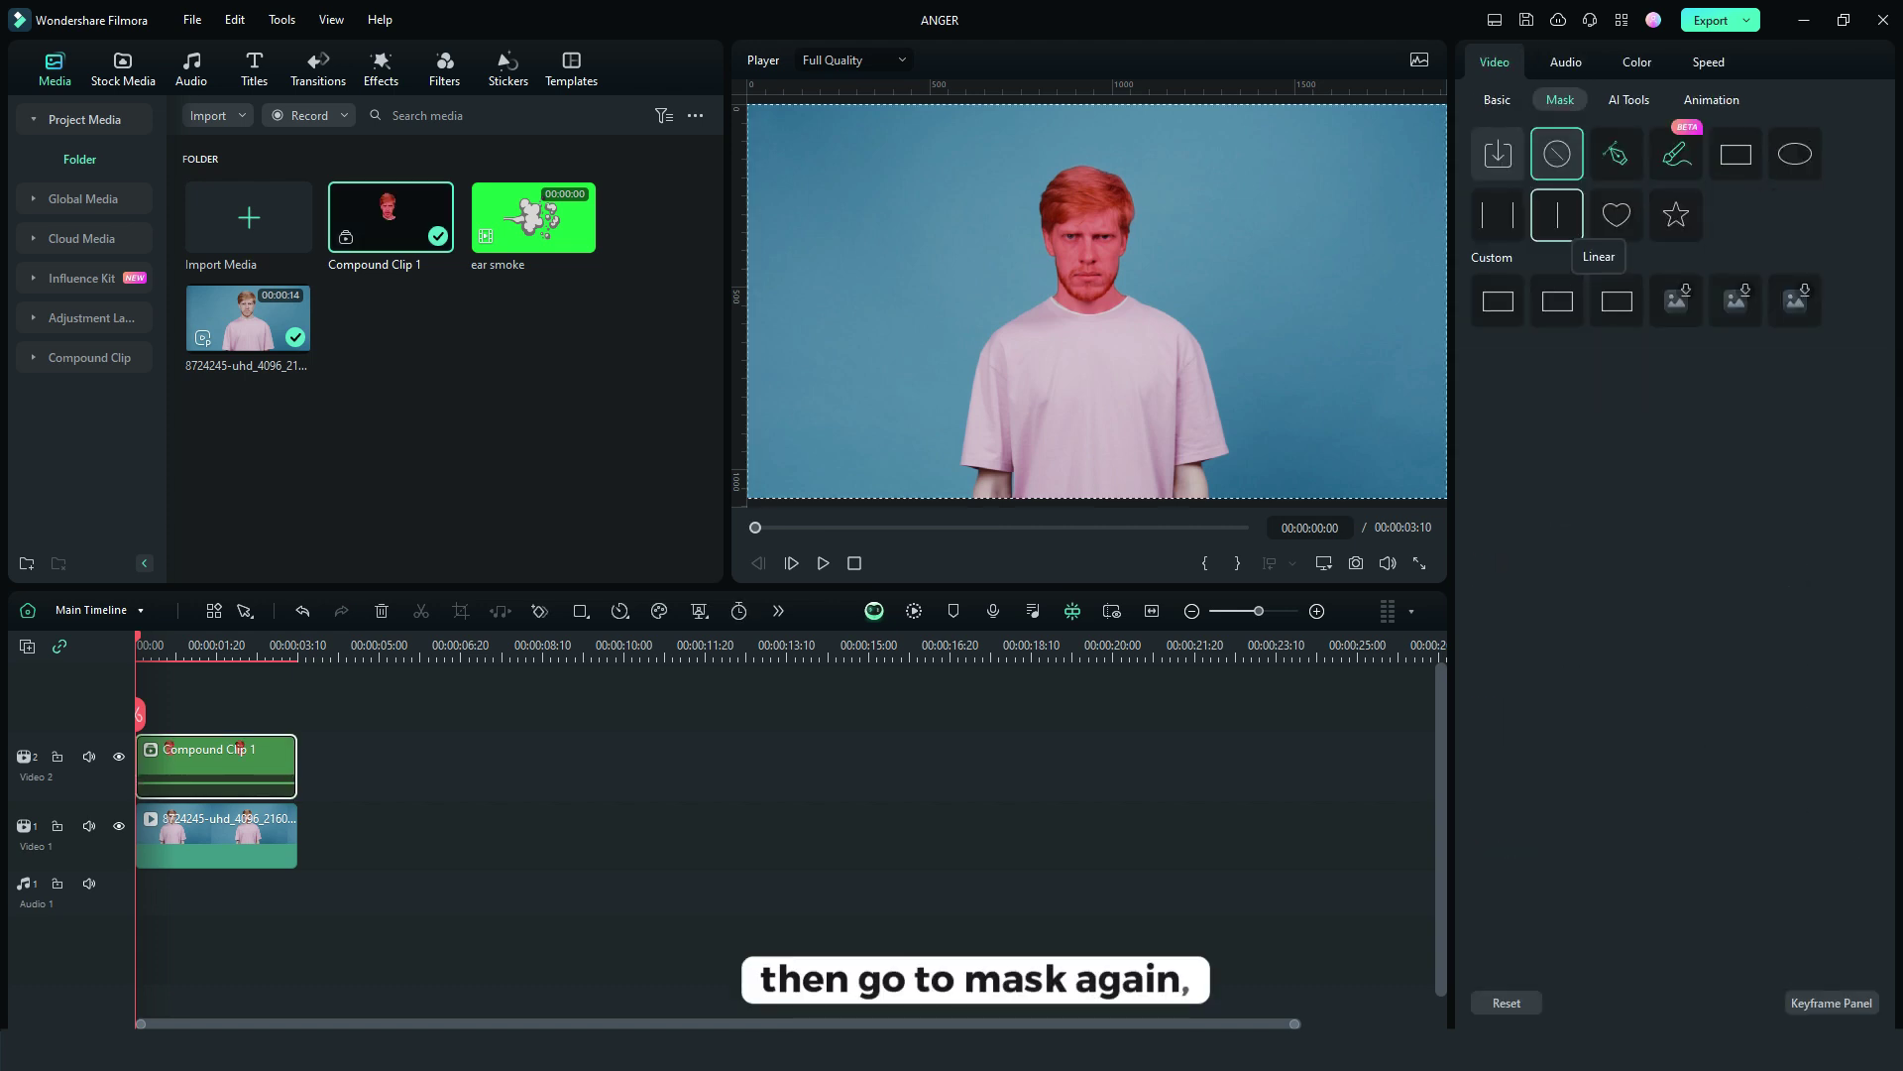
Add a diagonal, feathered line mask to the compound clip, placed at the chin.
click(1558, 214)
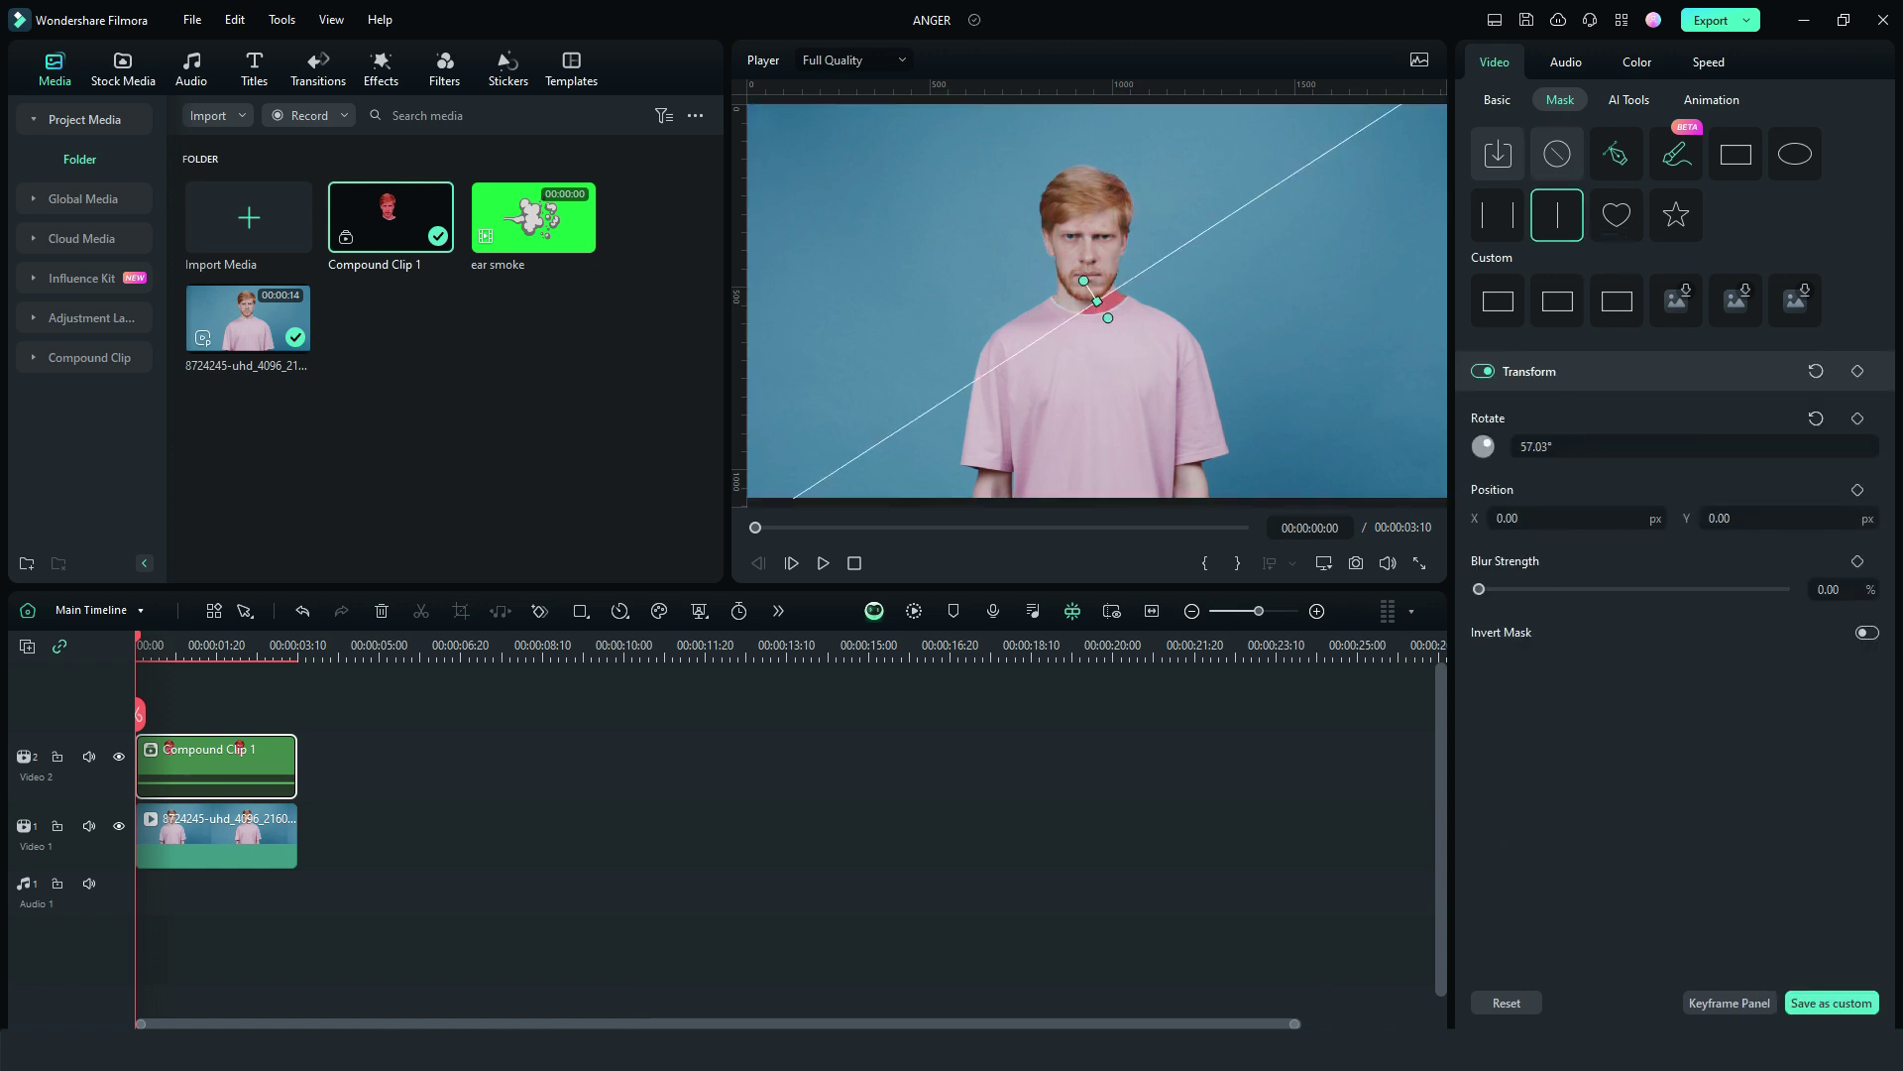
drag(1073, 301, 1100, 237)
drag(1478, 589, 1498, 589)
mouse_move(1102, 237)
mouse_down()
mouse_move(1101, 174)
mouse_move(1089, 317)
mouse_up()
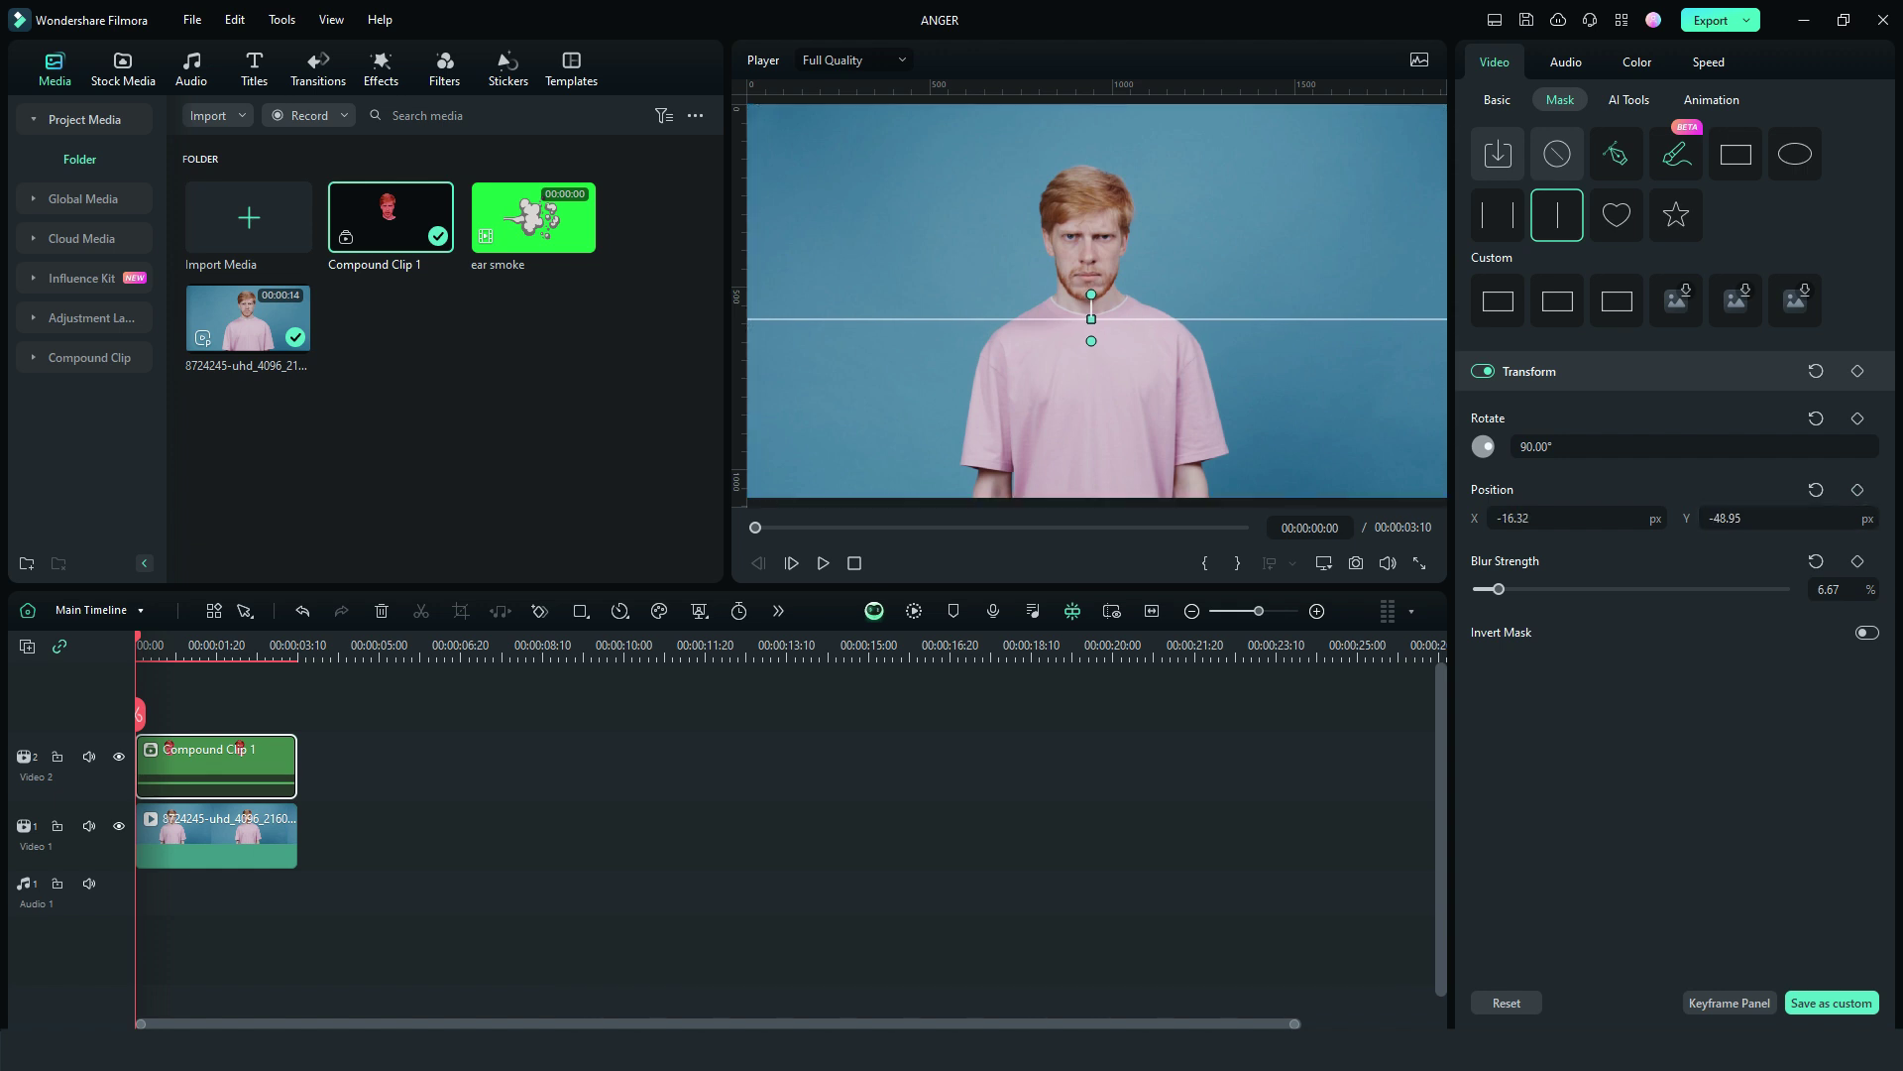
Keyframe the mask position at the start, then raise it above the head at 00:00:01:25.
click(1858, 369)
key(space)
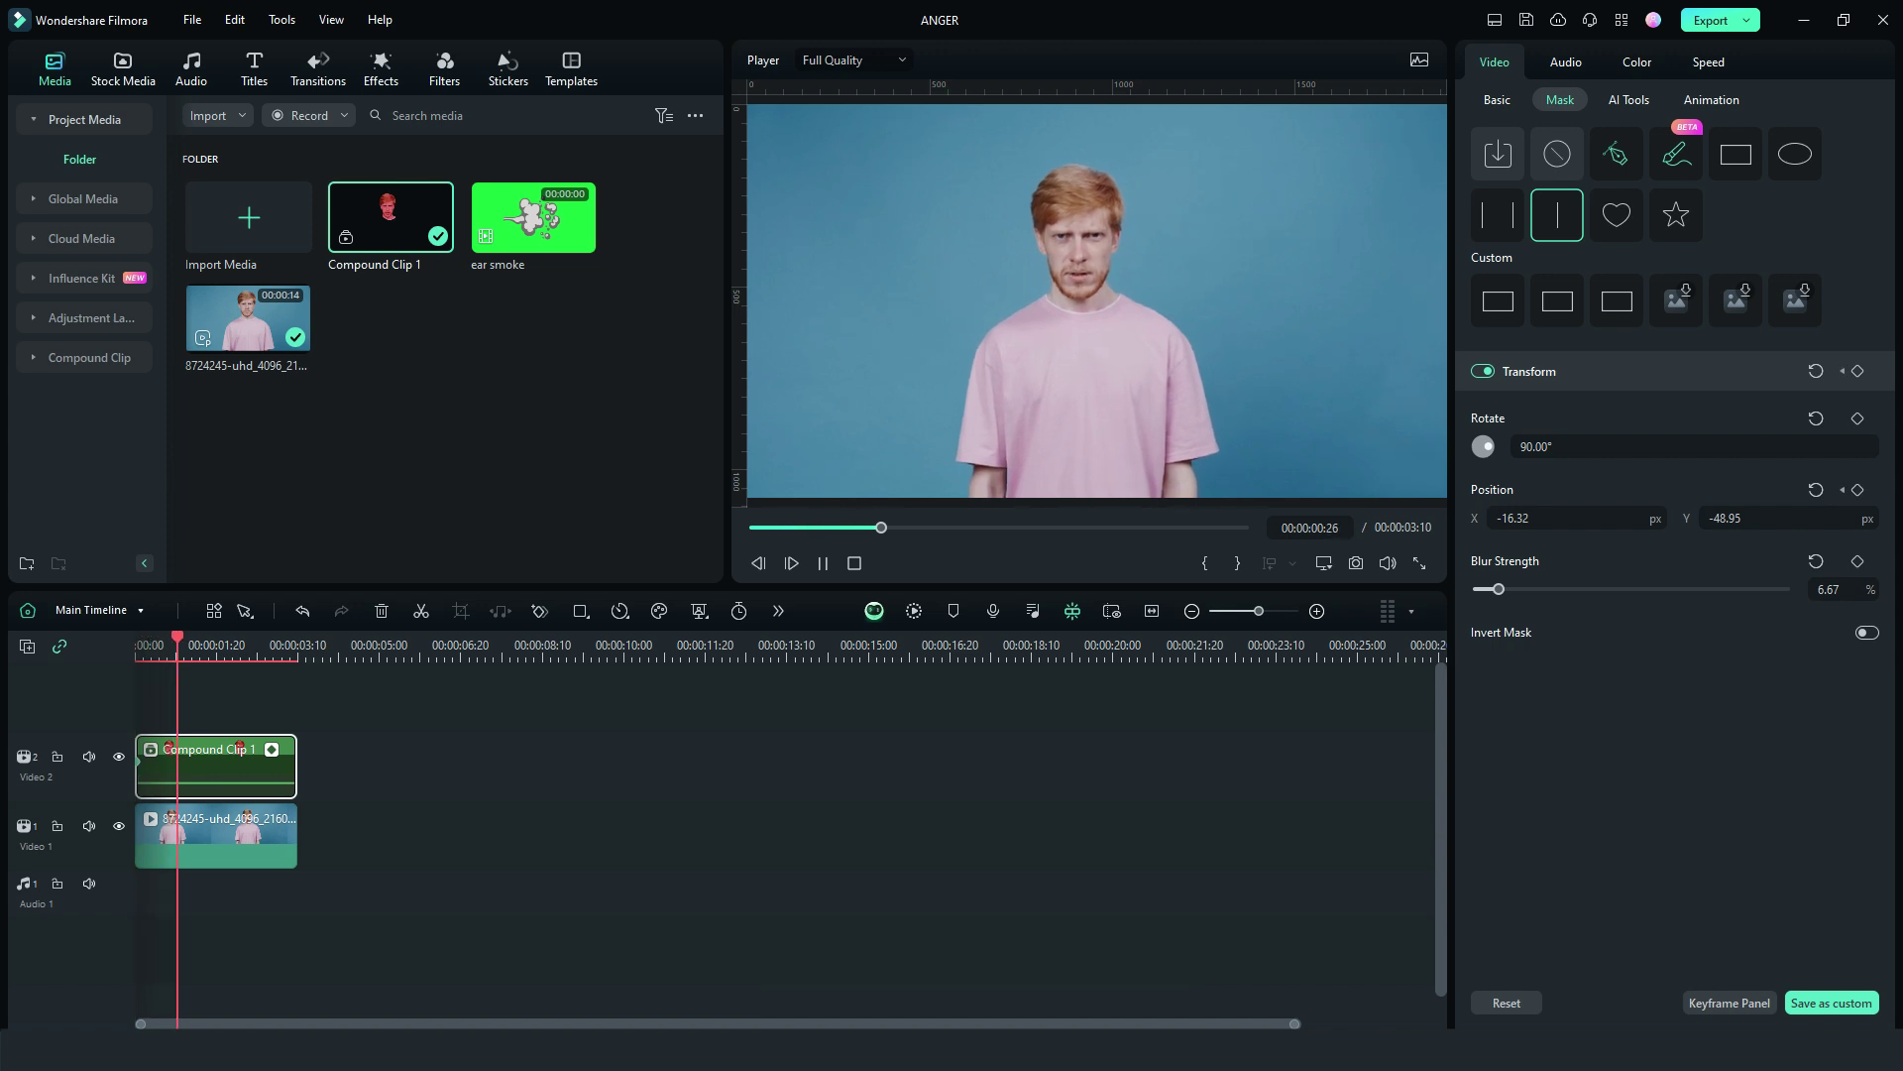
key(space)
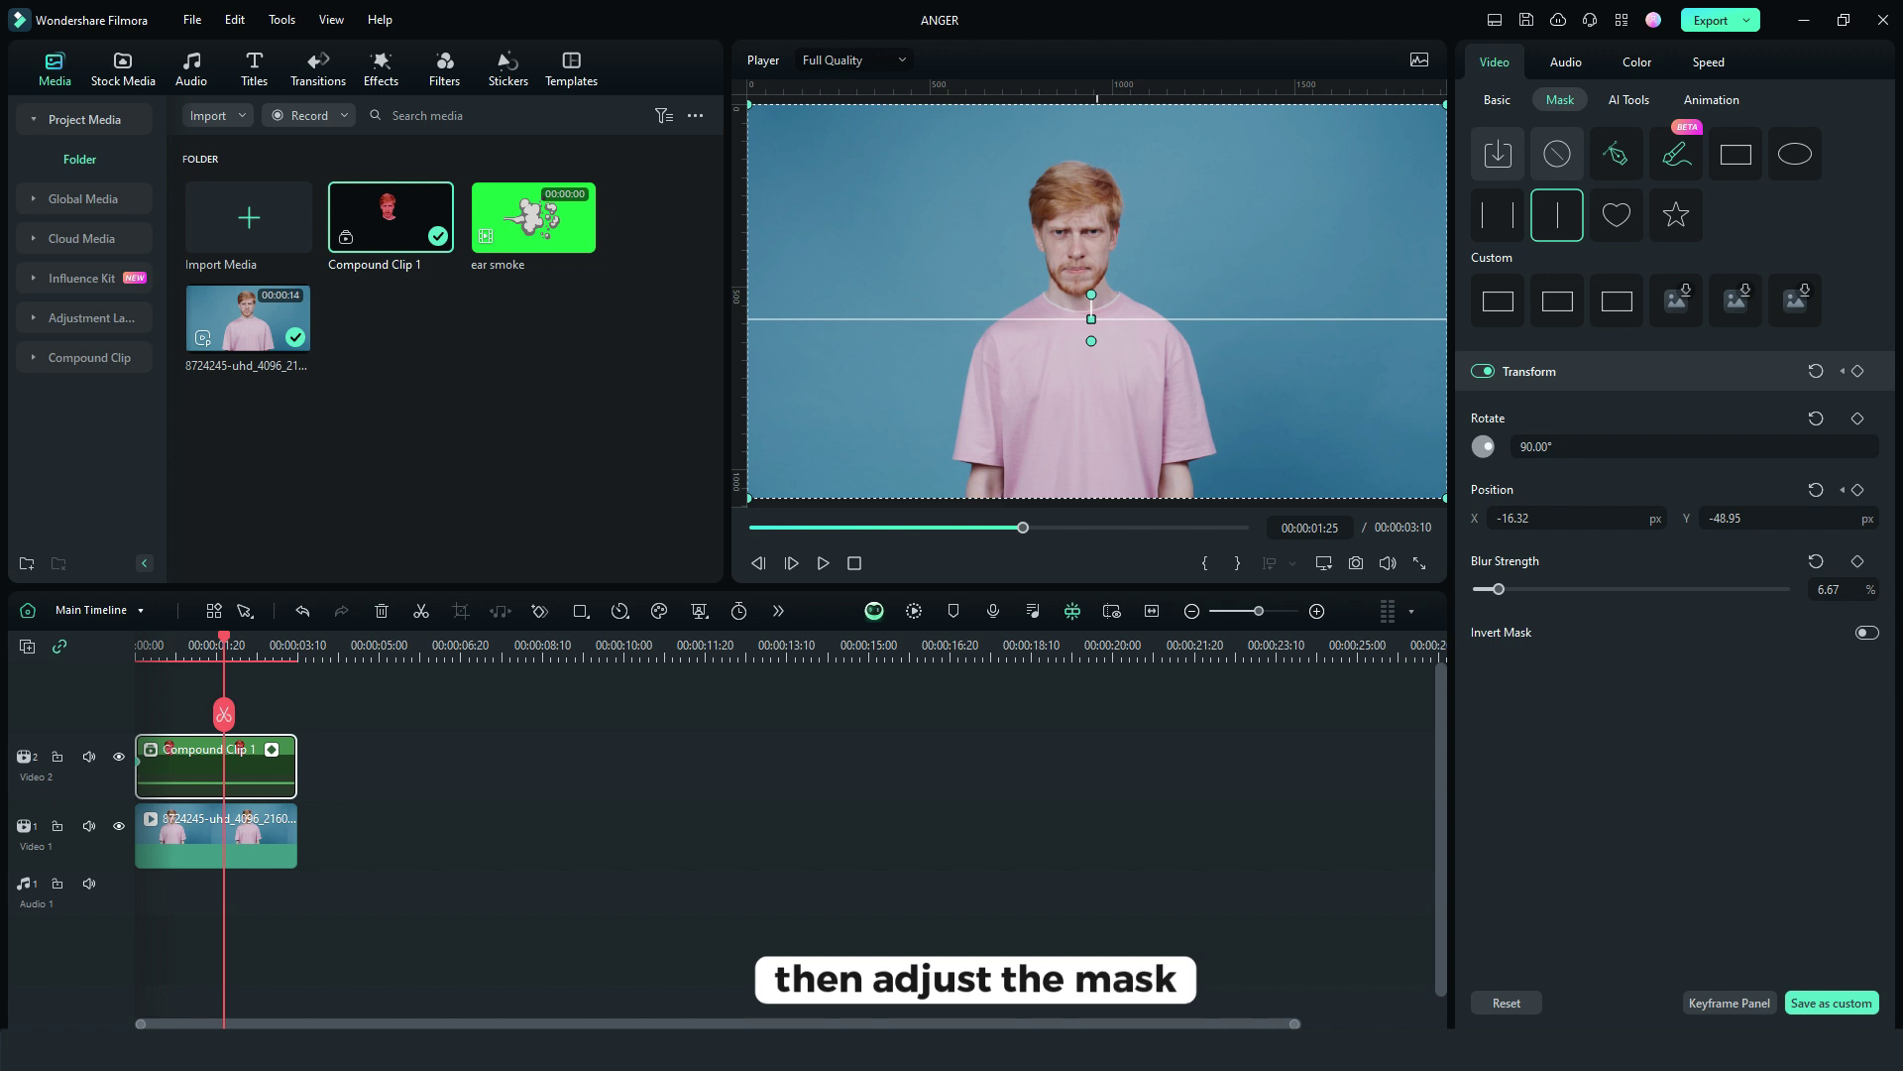
drag(1093, 318, 1081, 195)
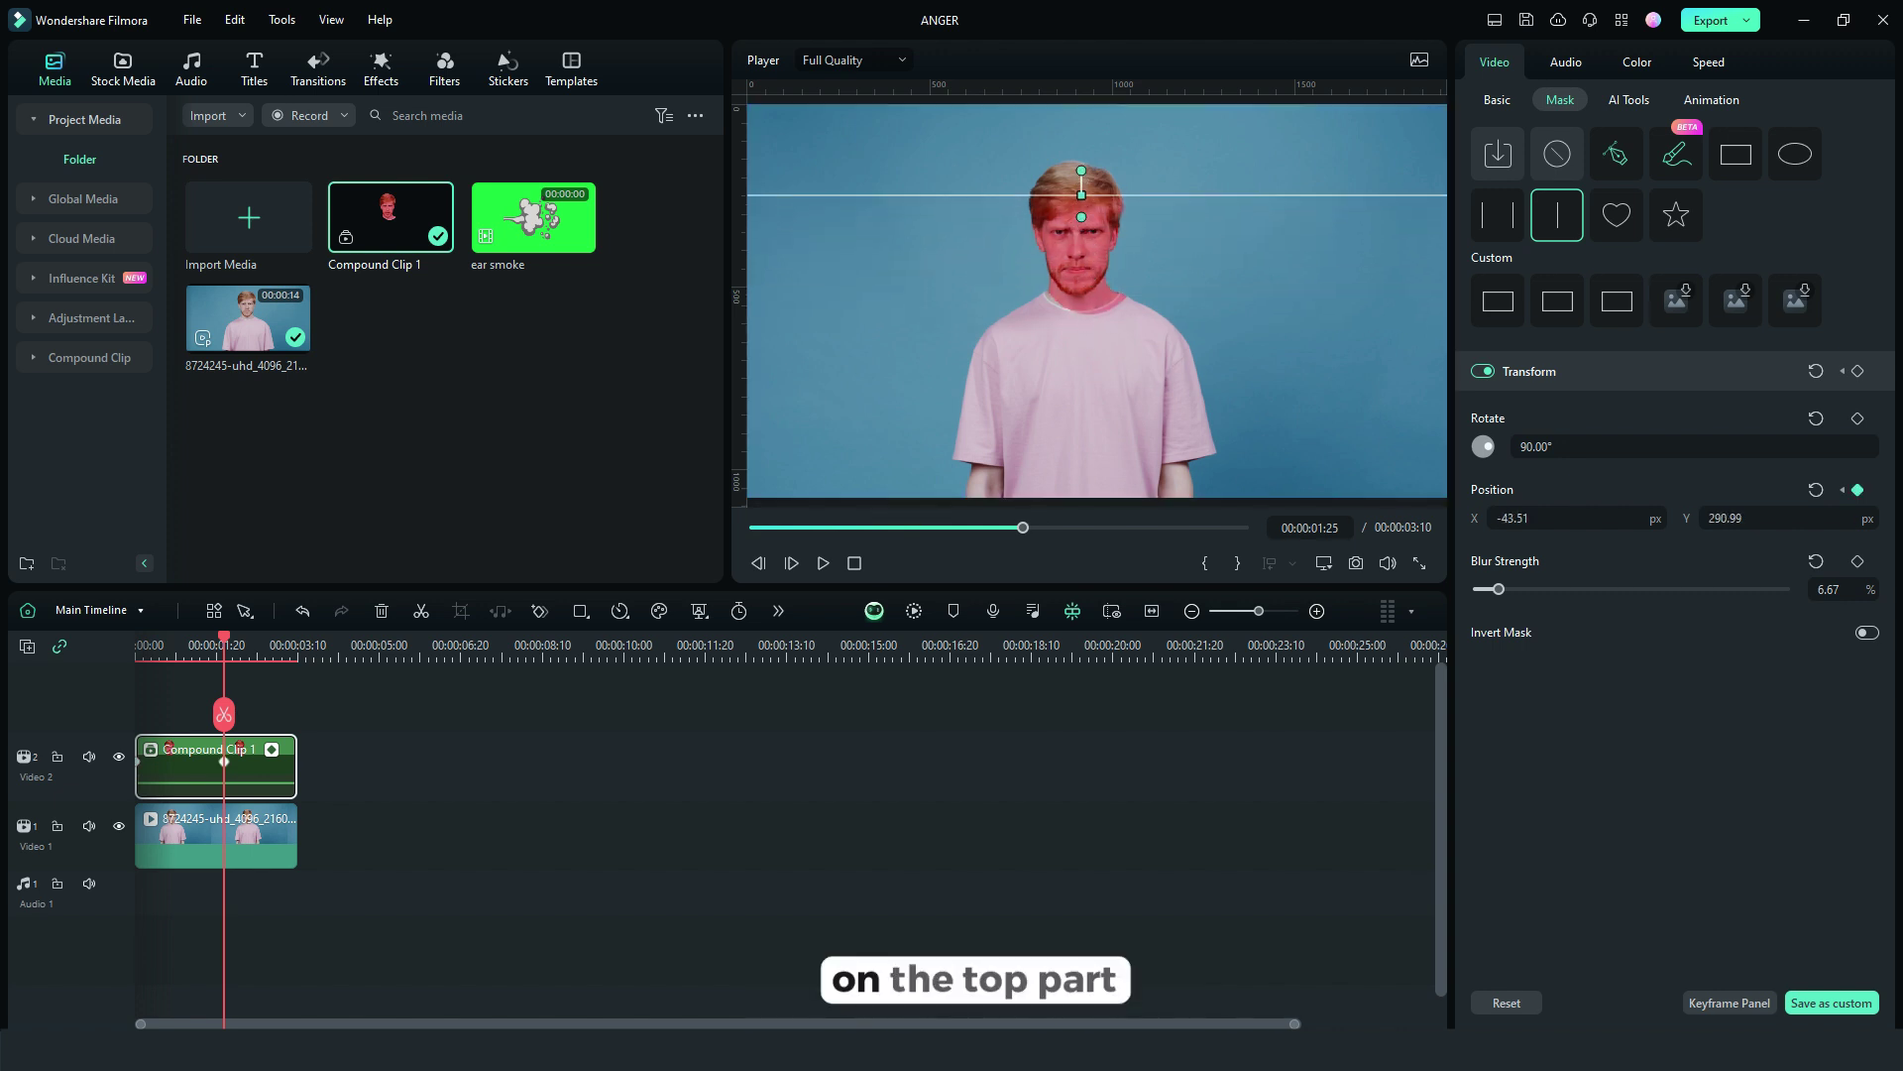
drag(1081, 195, 1071, 157)
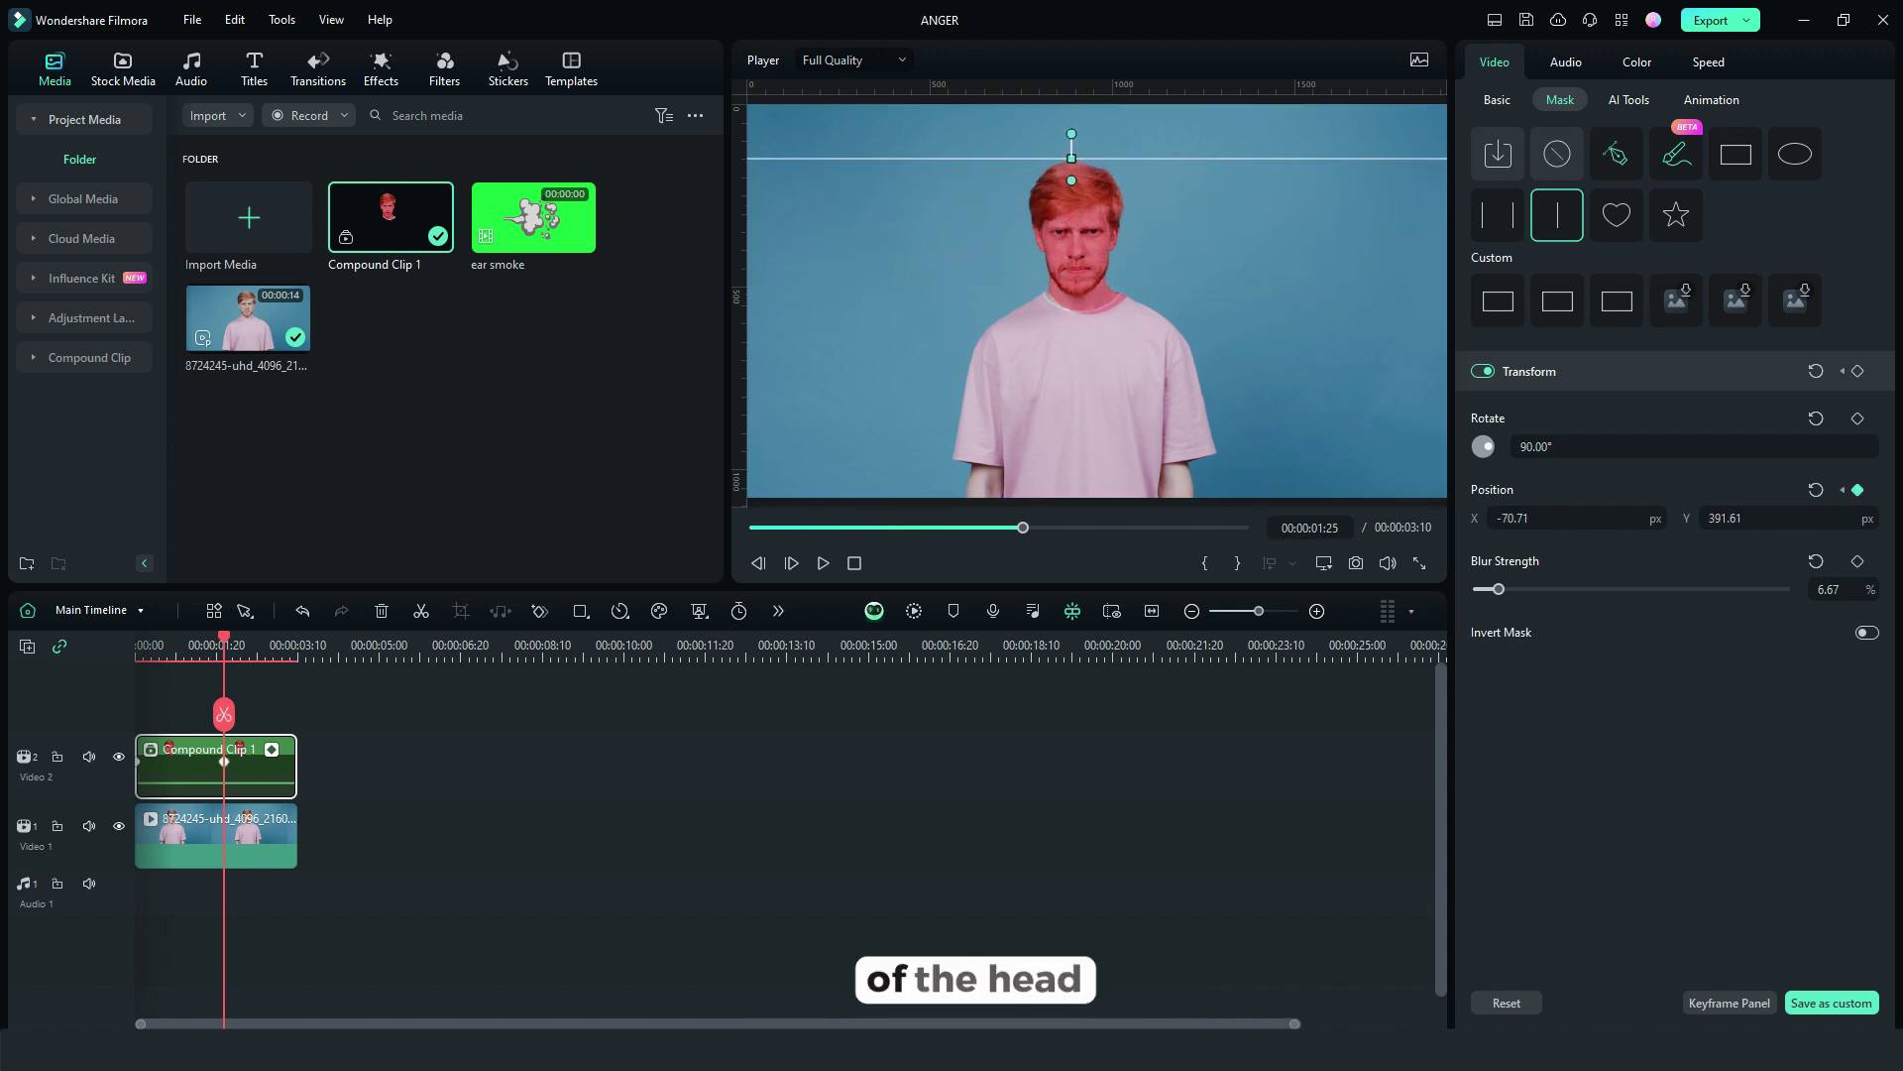
Preview the rising red tint and return to the 00:00:01:25 keyframe.
click(192, 644)
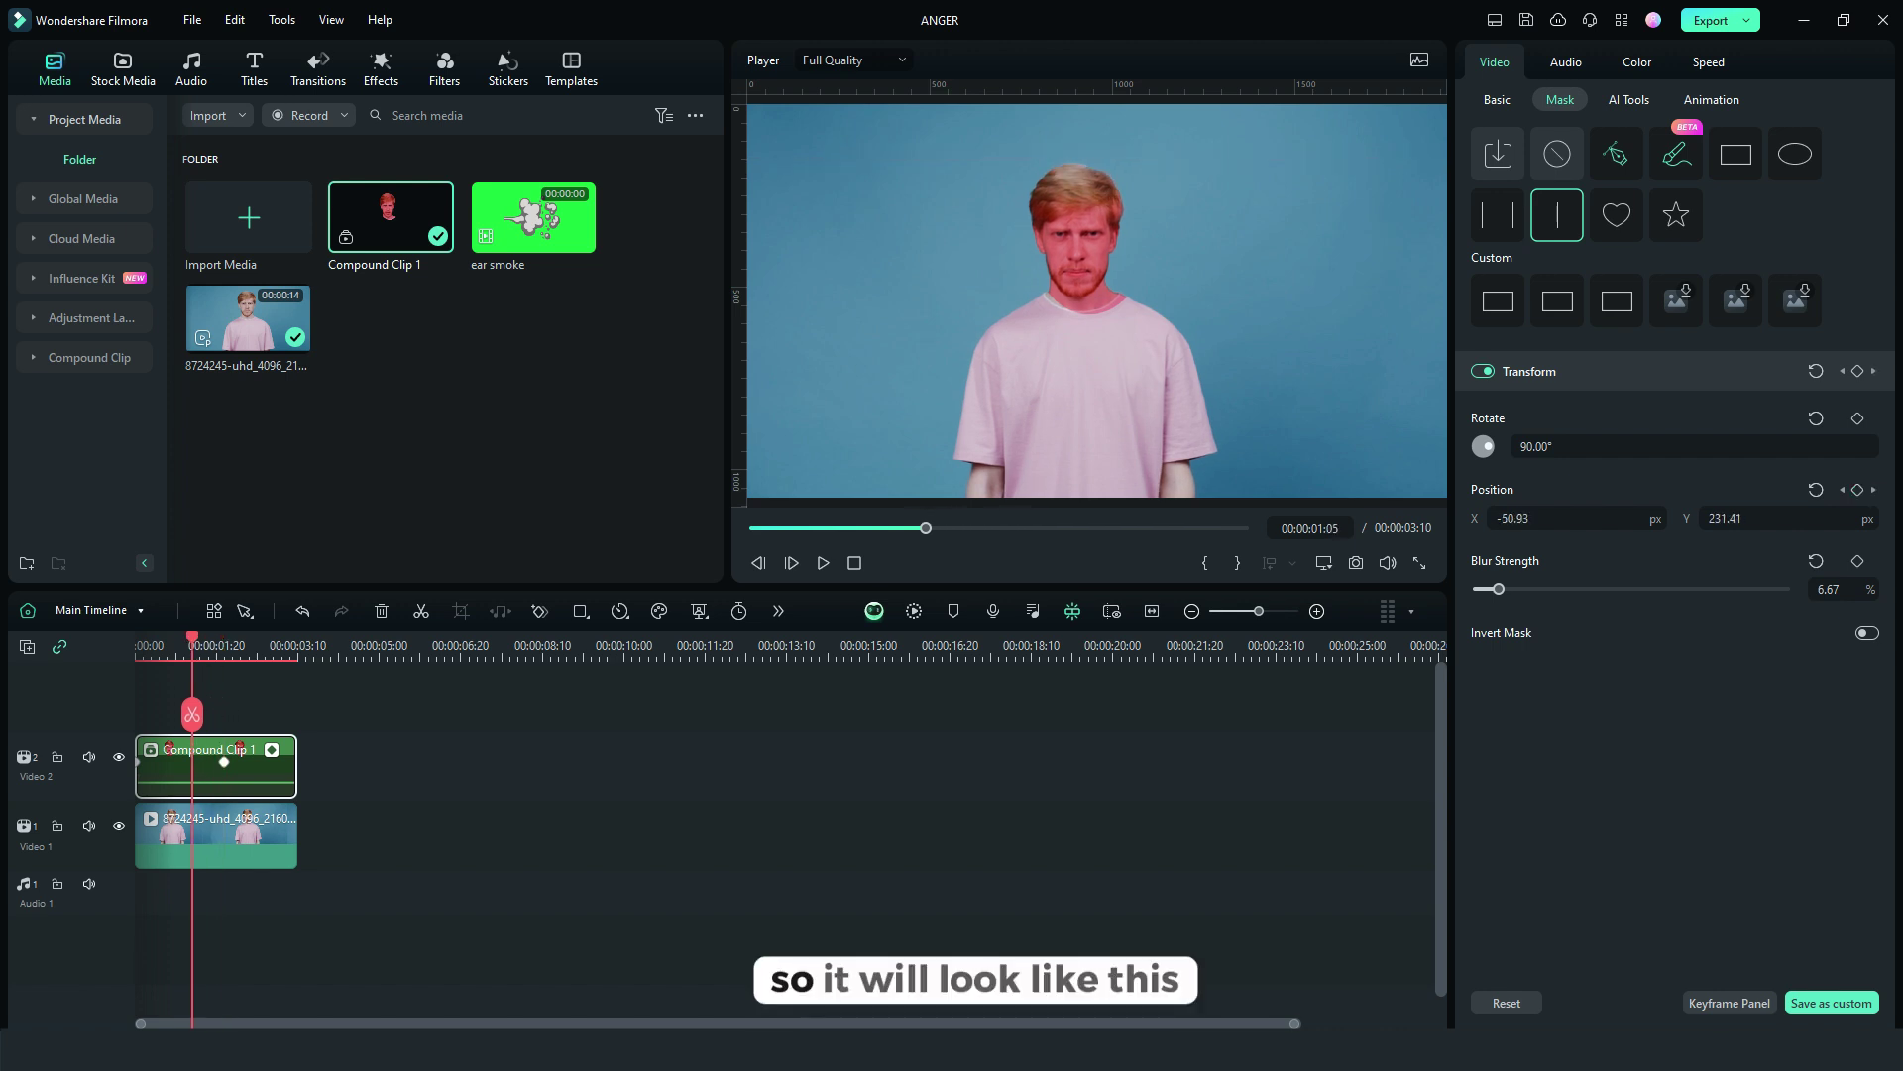
drag(193, 644, 142, 645)
key(space)
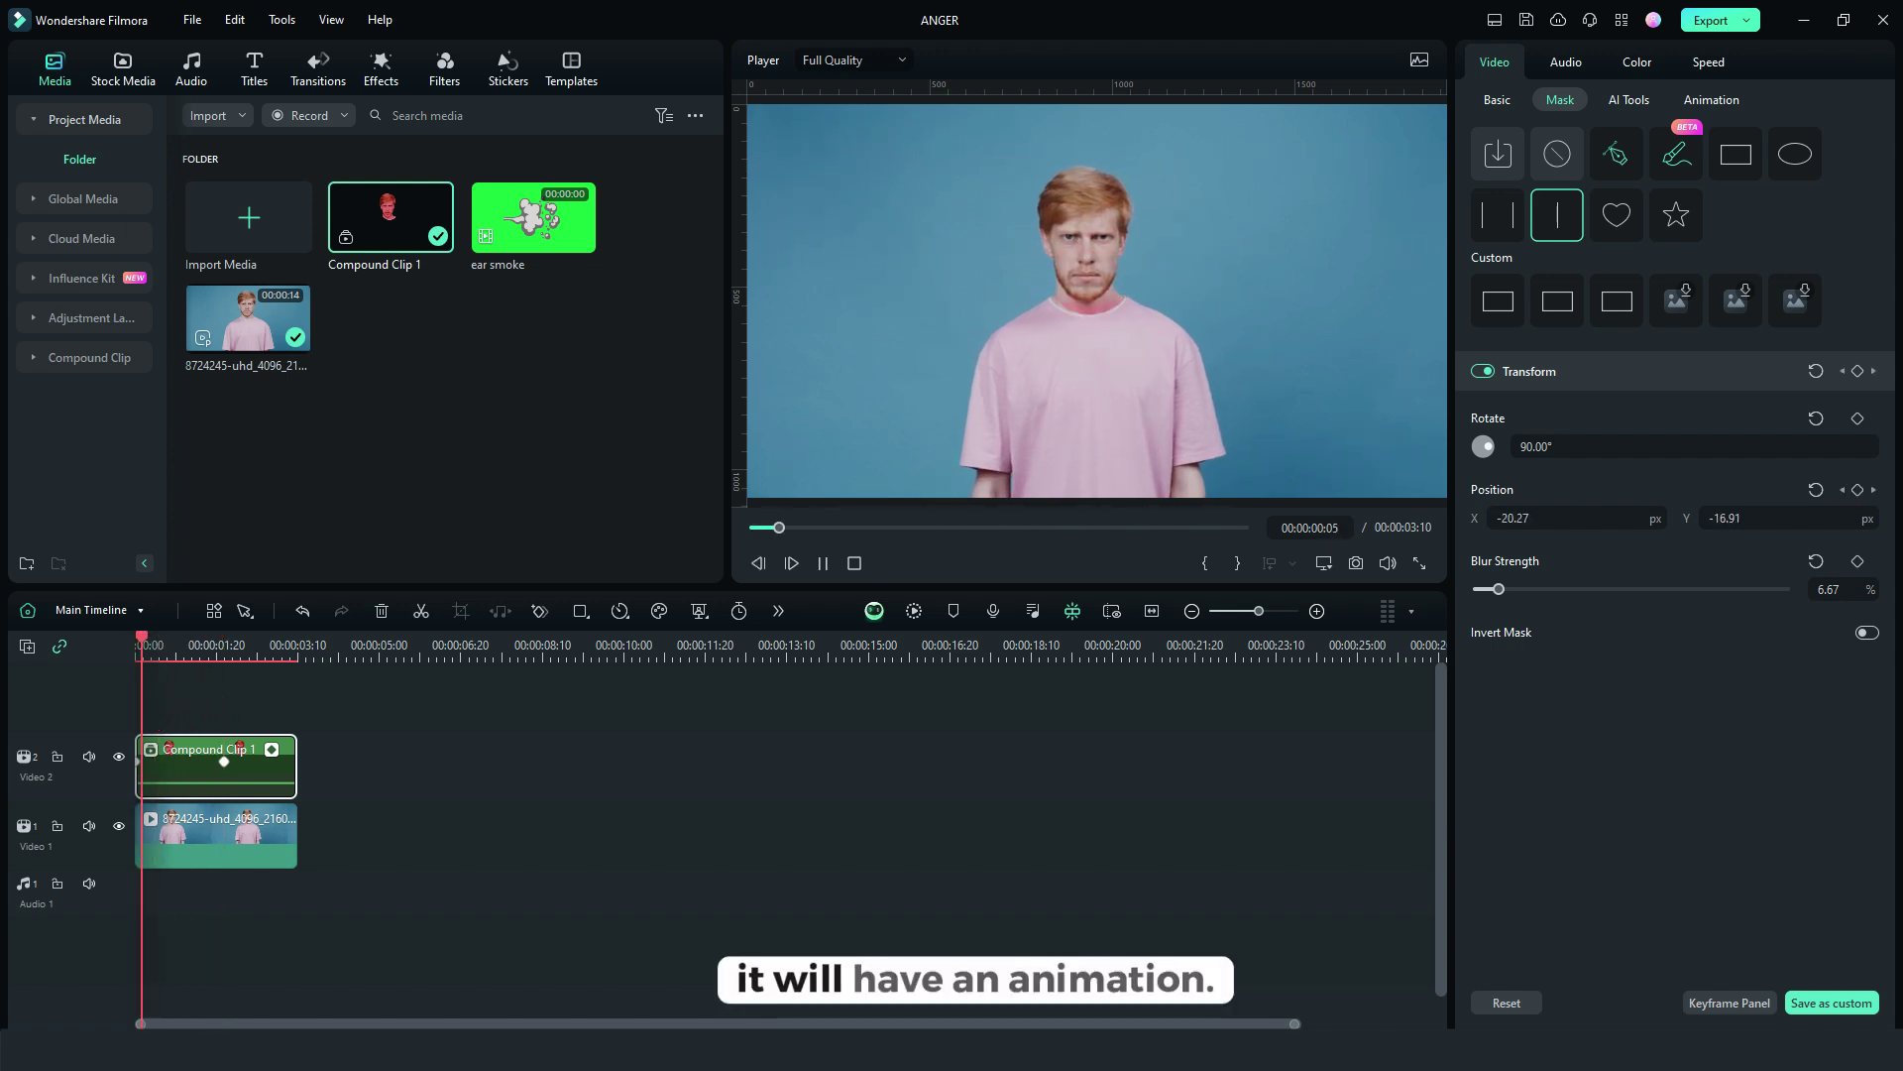
key(space)
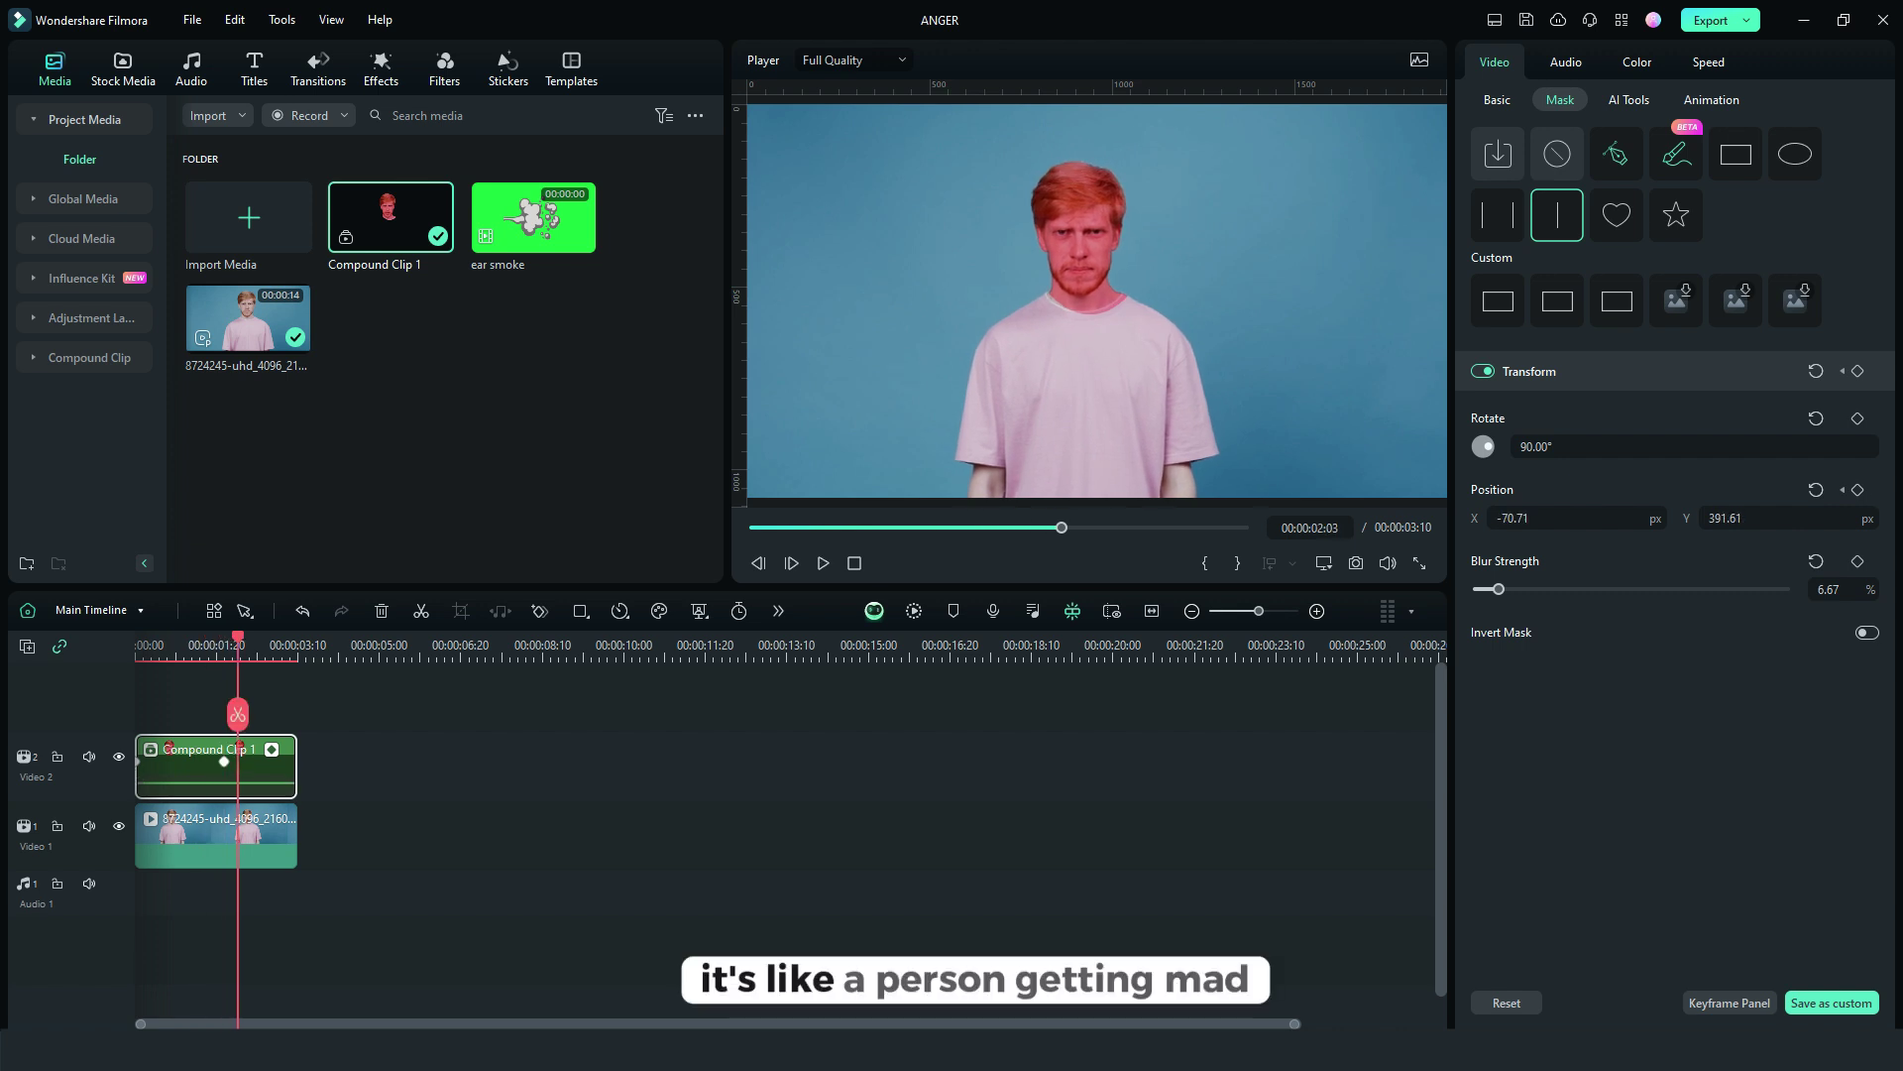
drag(238, 715, 224, 713)
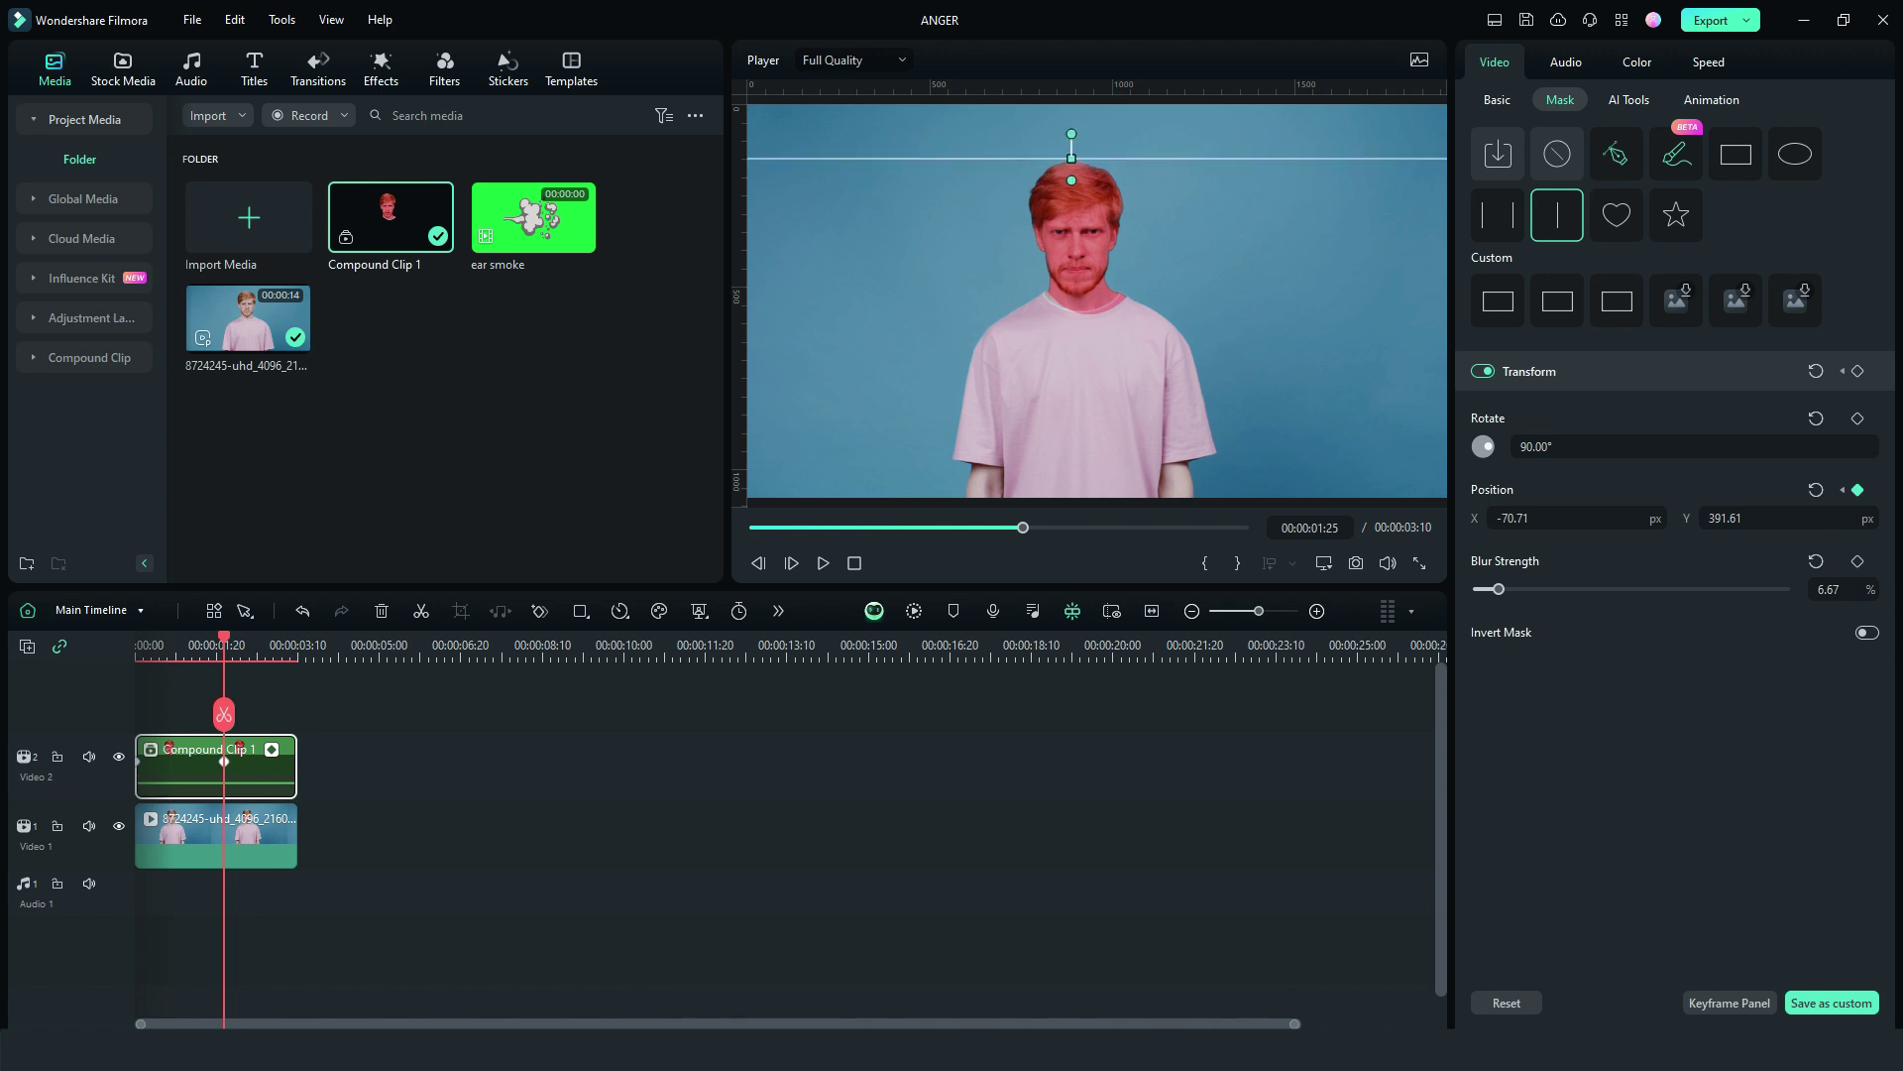
key(Escape)
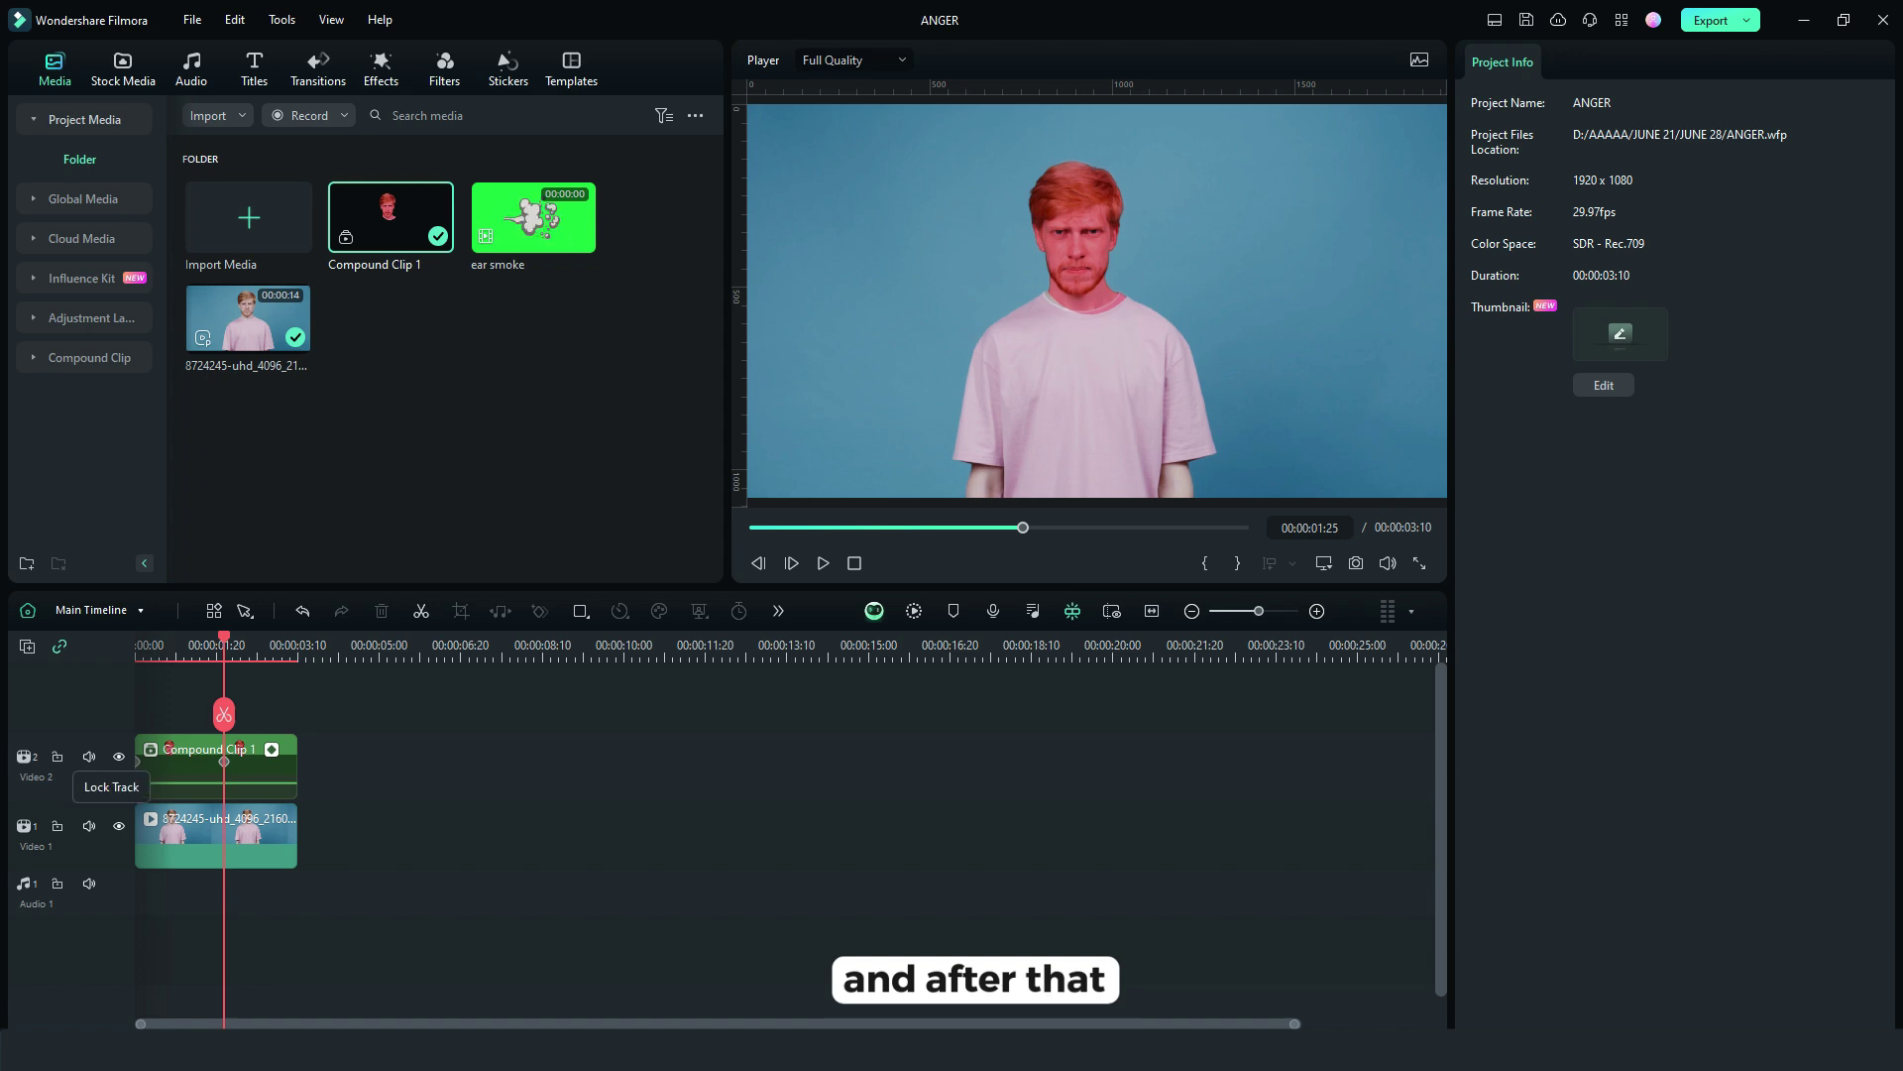
Add the ear smoke clip from the media library to a new track at the playhead.
click(532, 218)
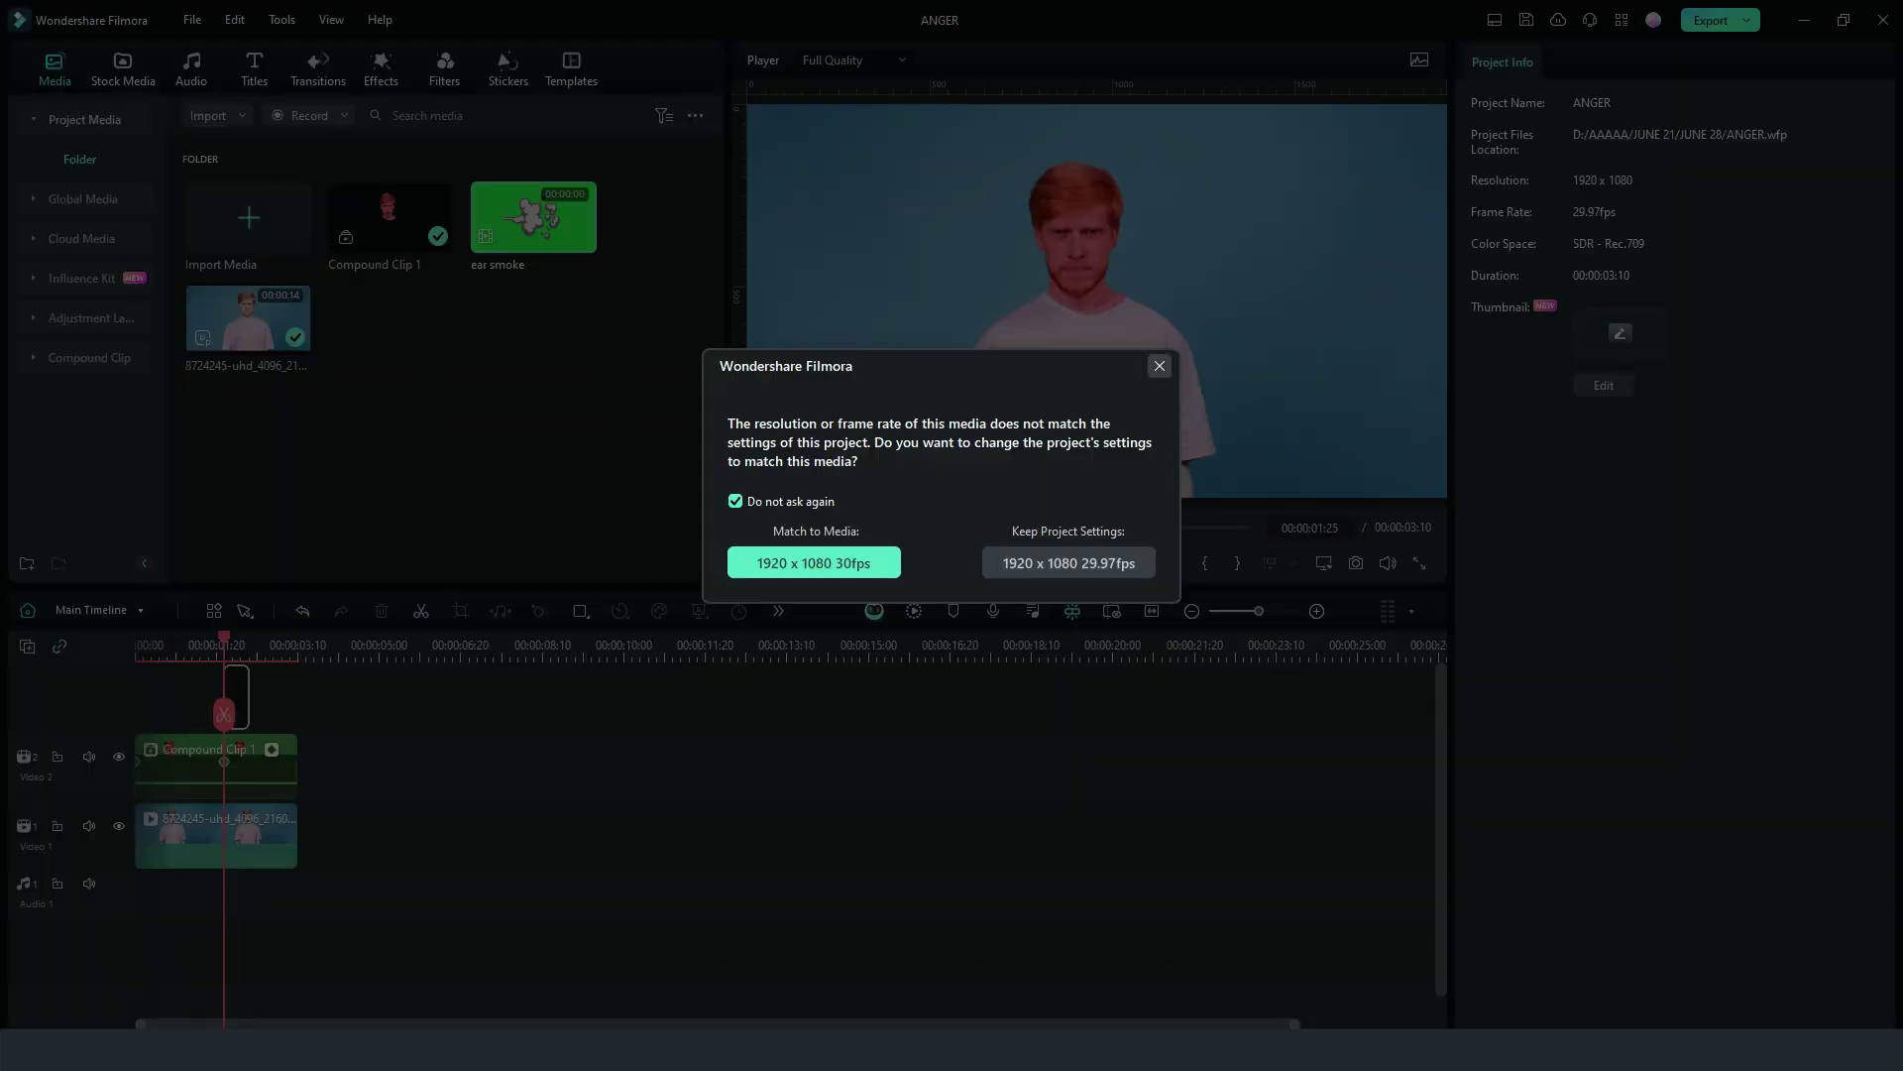
key(Return)
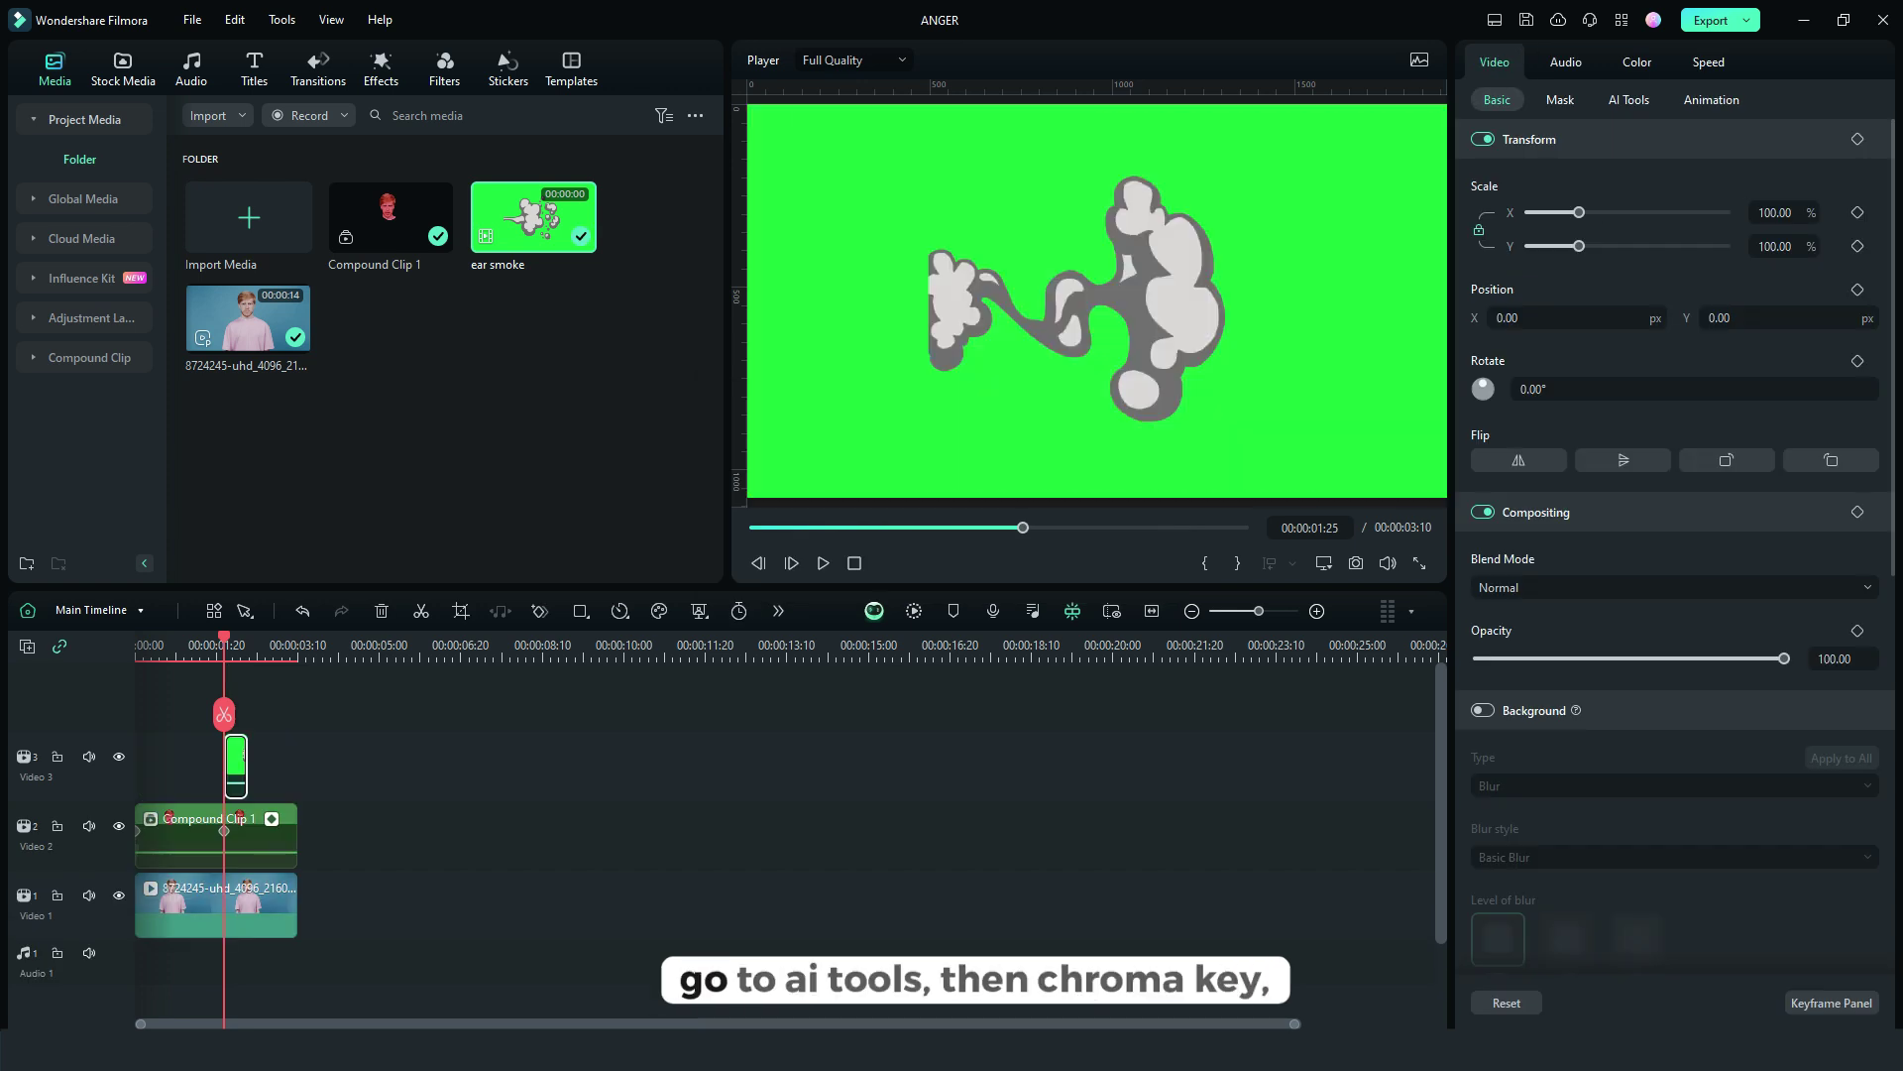
click(1560, 99)
Chroma-key the smoke's green background and shrink it into a puff beside the ear.
click(1629, 100)
click(1482, 139)
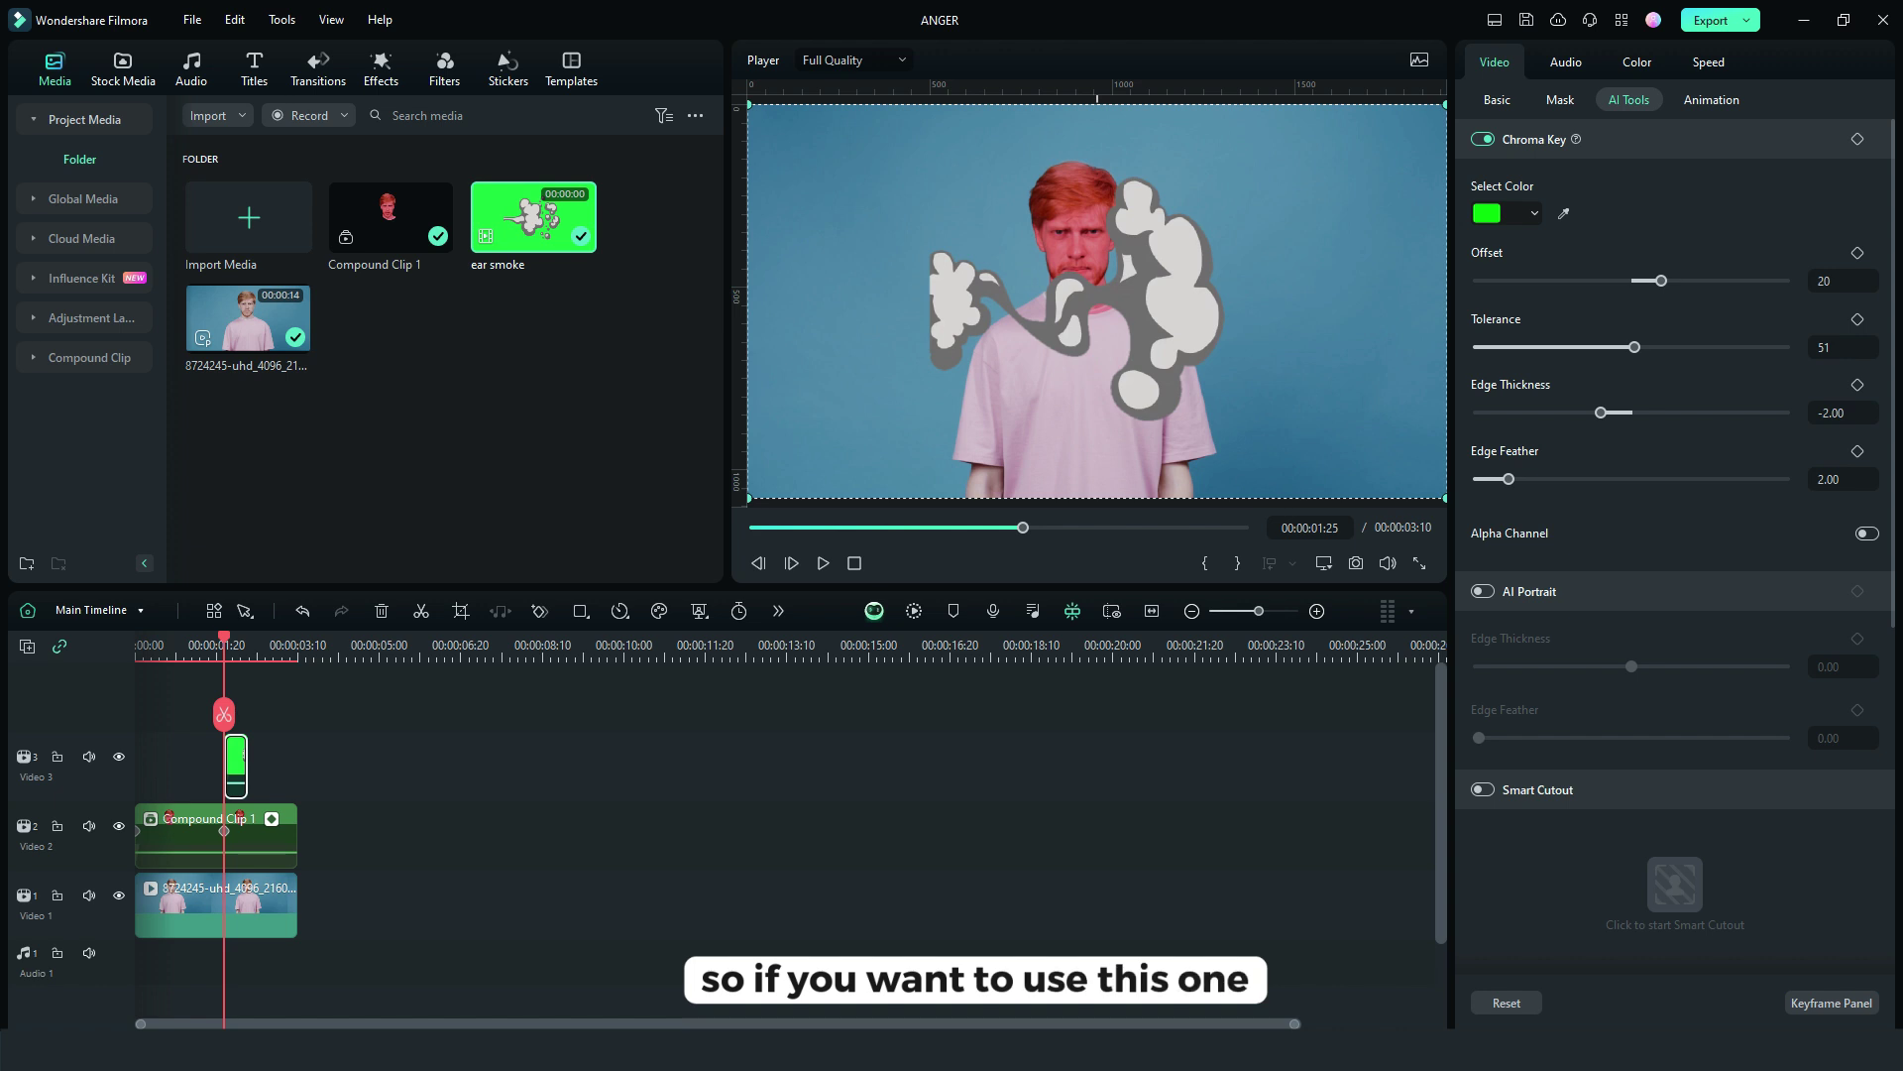
drag(748, 105, 1233, 374)
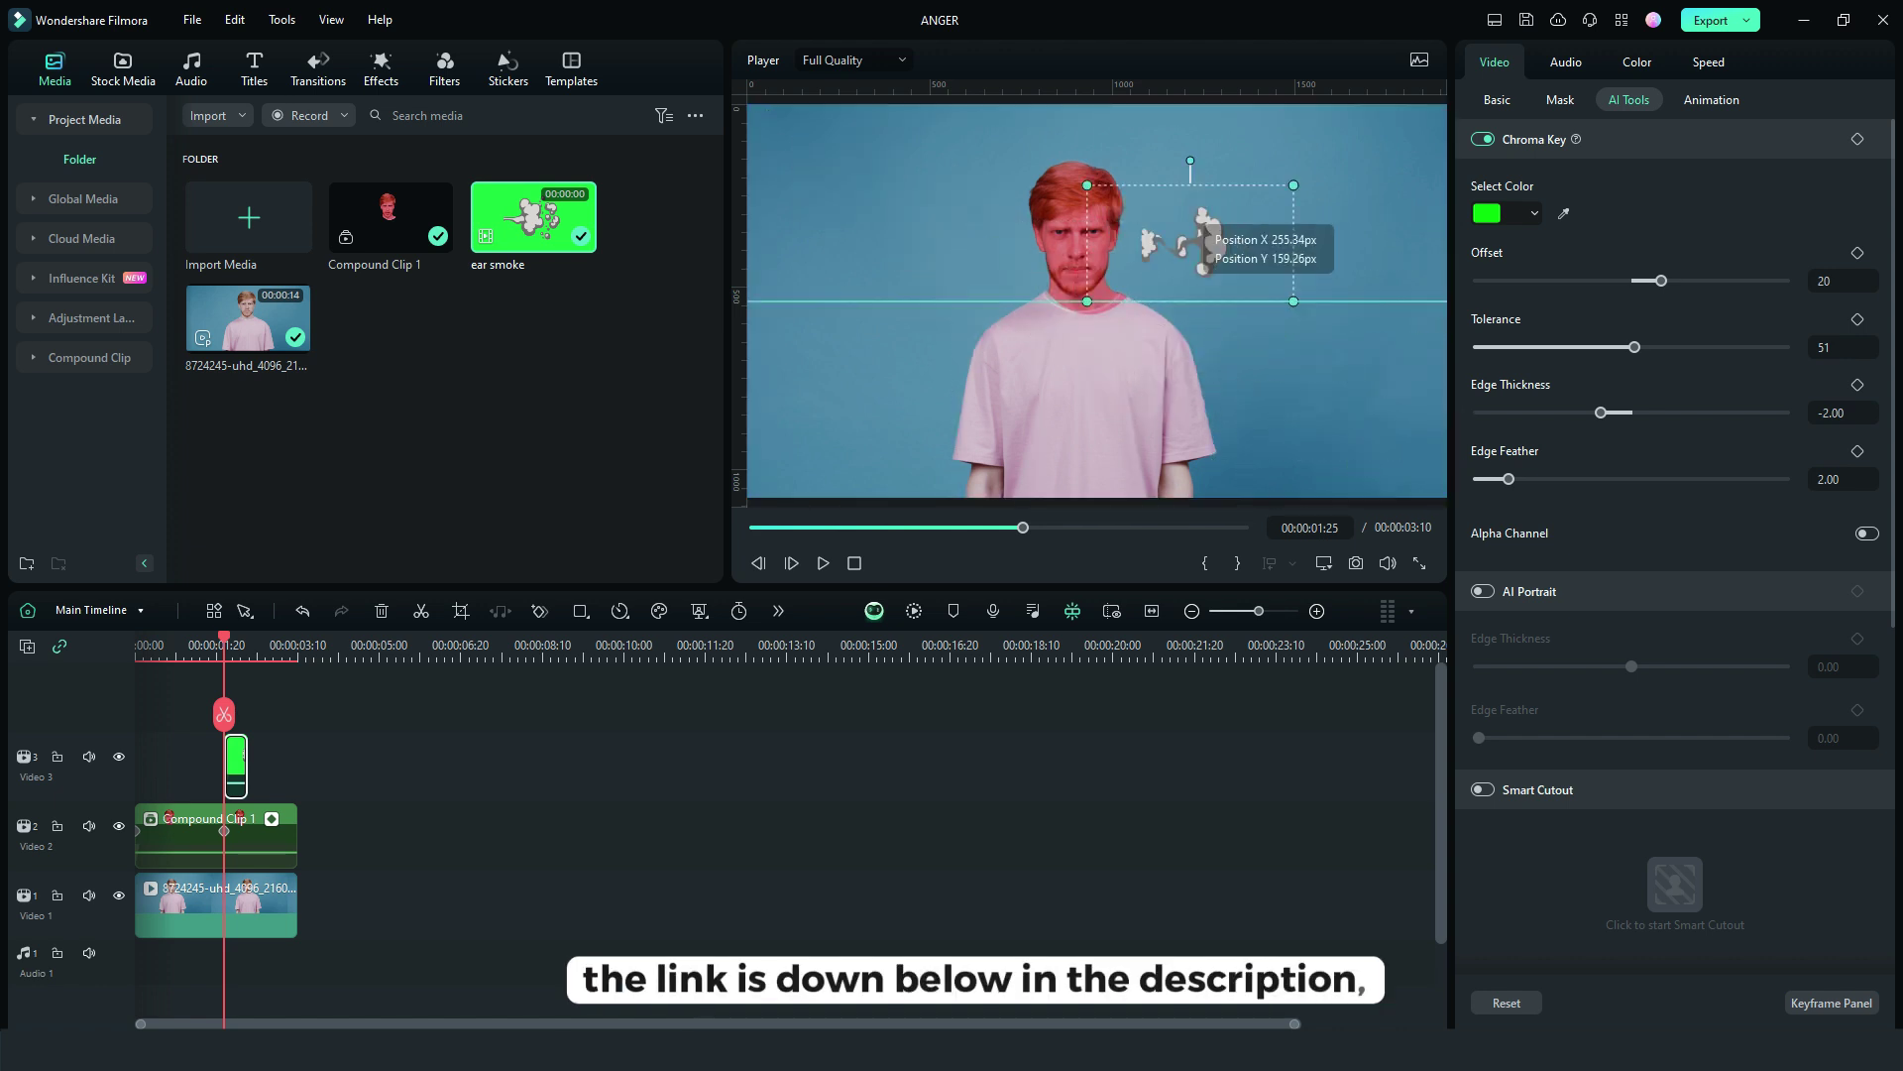
drag(1340, 446, 1191, 218)
drag(1295, 278, 1147, 232)
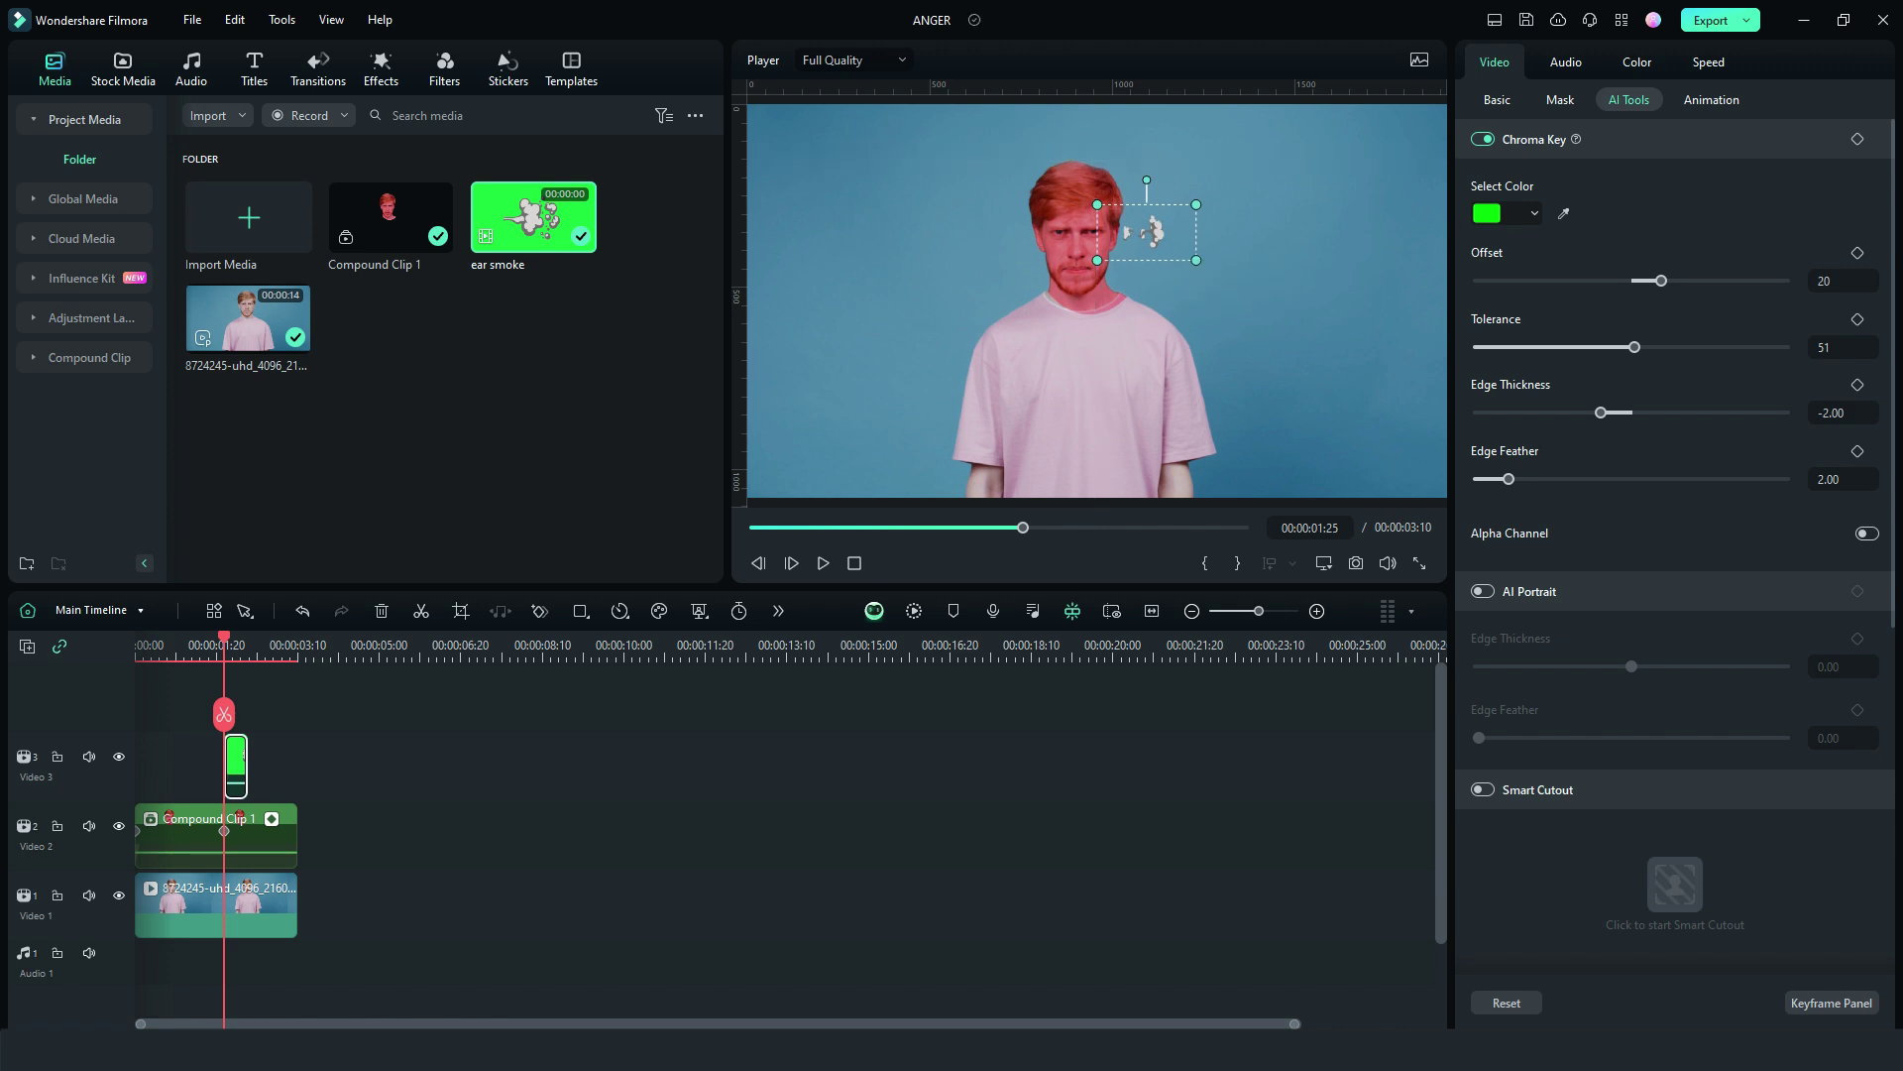
drag(1146, 232, 1154, 236)
drag(223, 714, 249, 714)
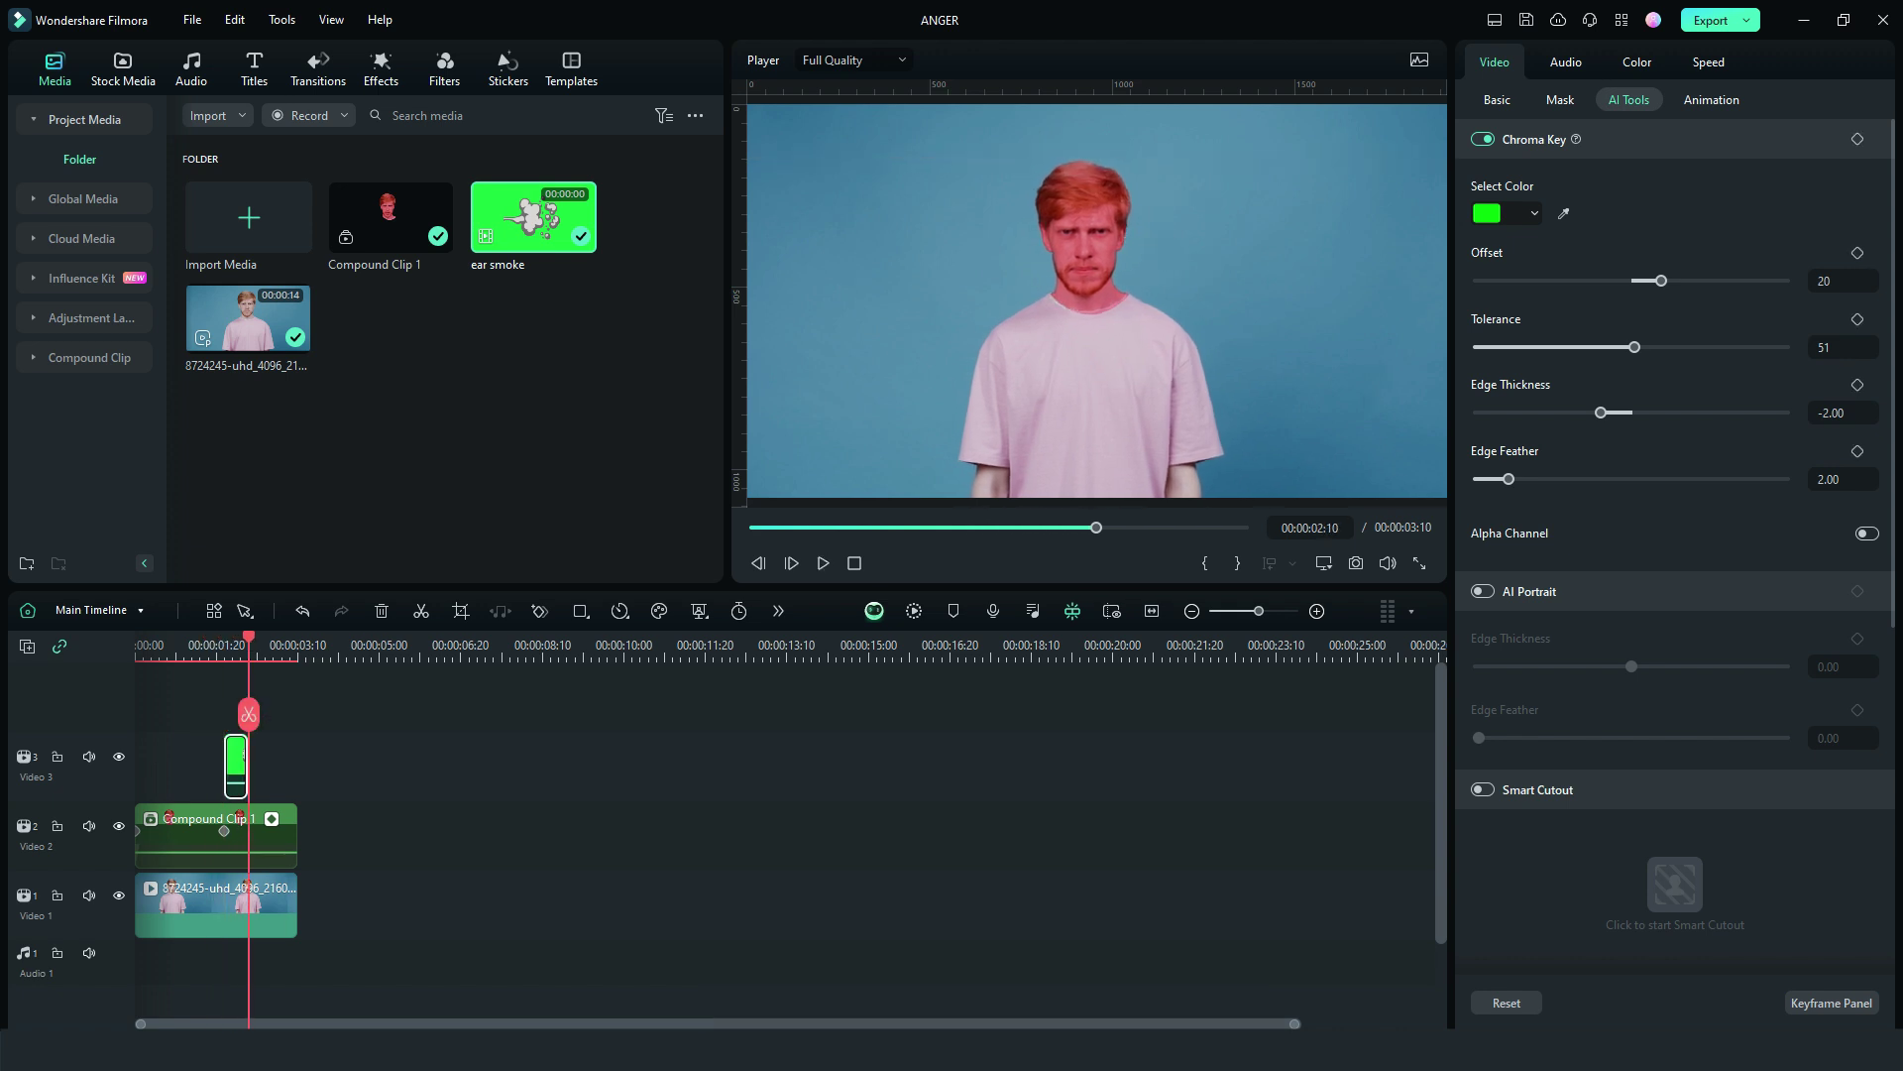
Copy the smoke puff onto Video 4 and move the copy beside the other ear.
key(ctrl+c)
key(ctrl+v)
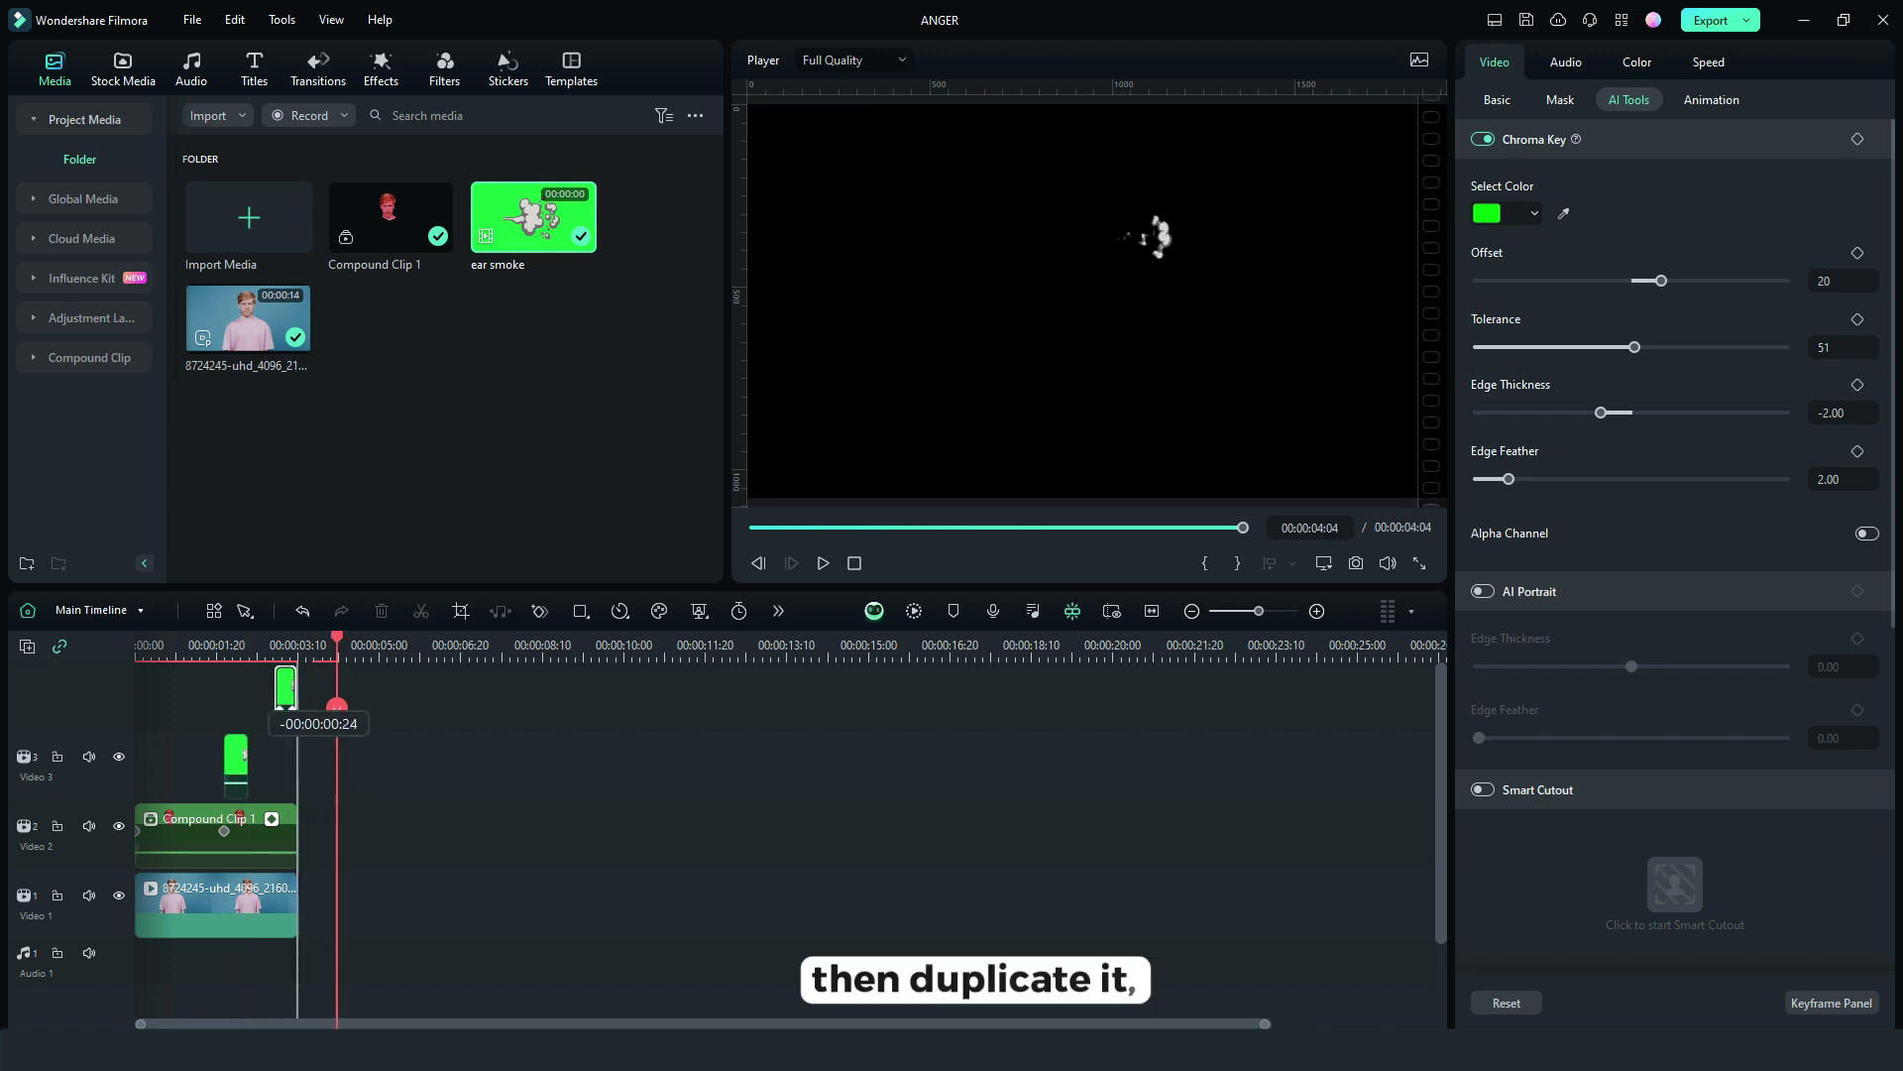
mouse_move(326, 756)
mouse_down()
mouse_move(235, 687)
mouse_move(236, 758)
mouse_up()
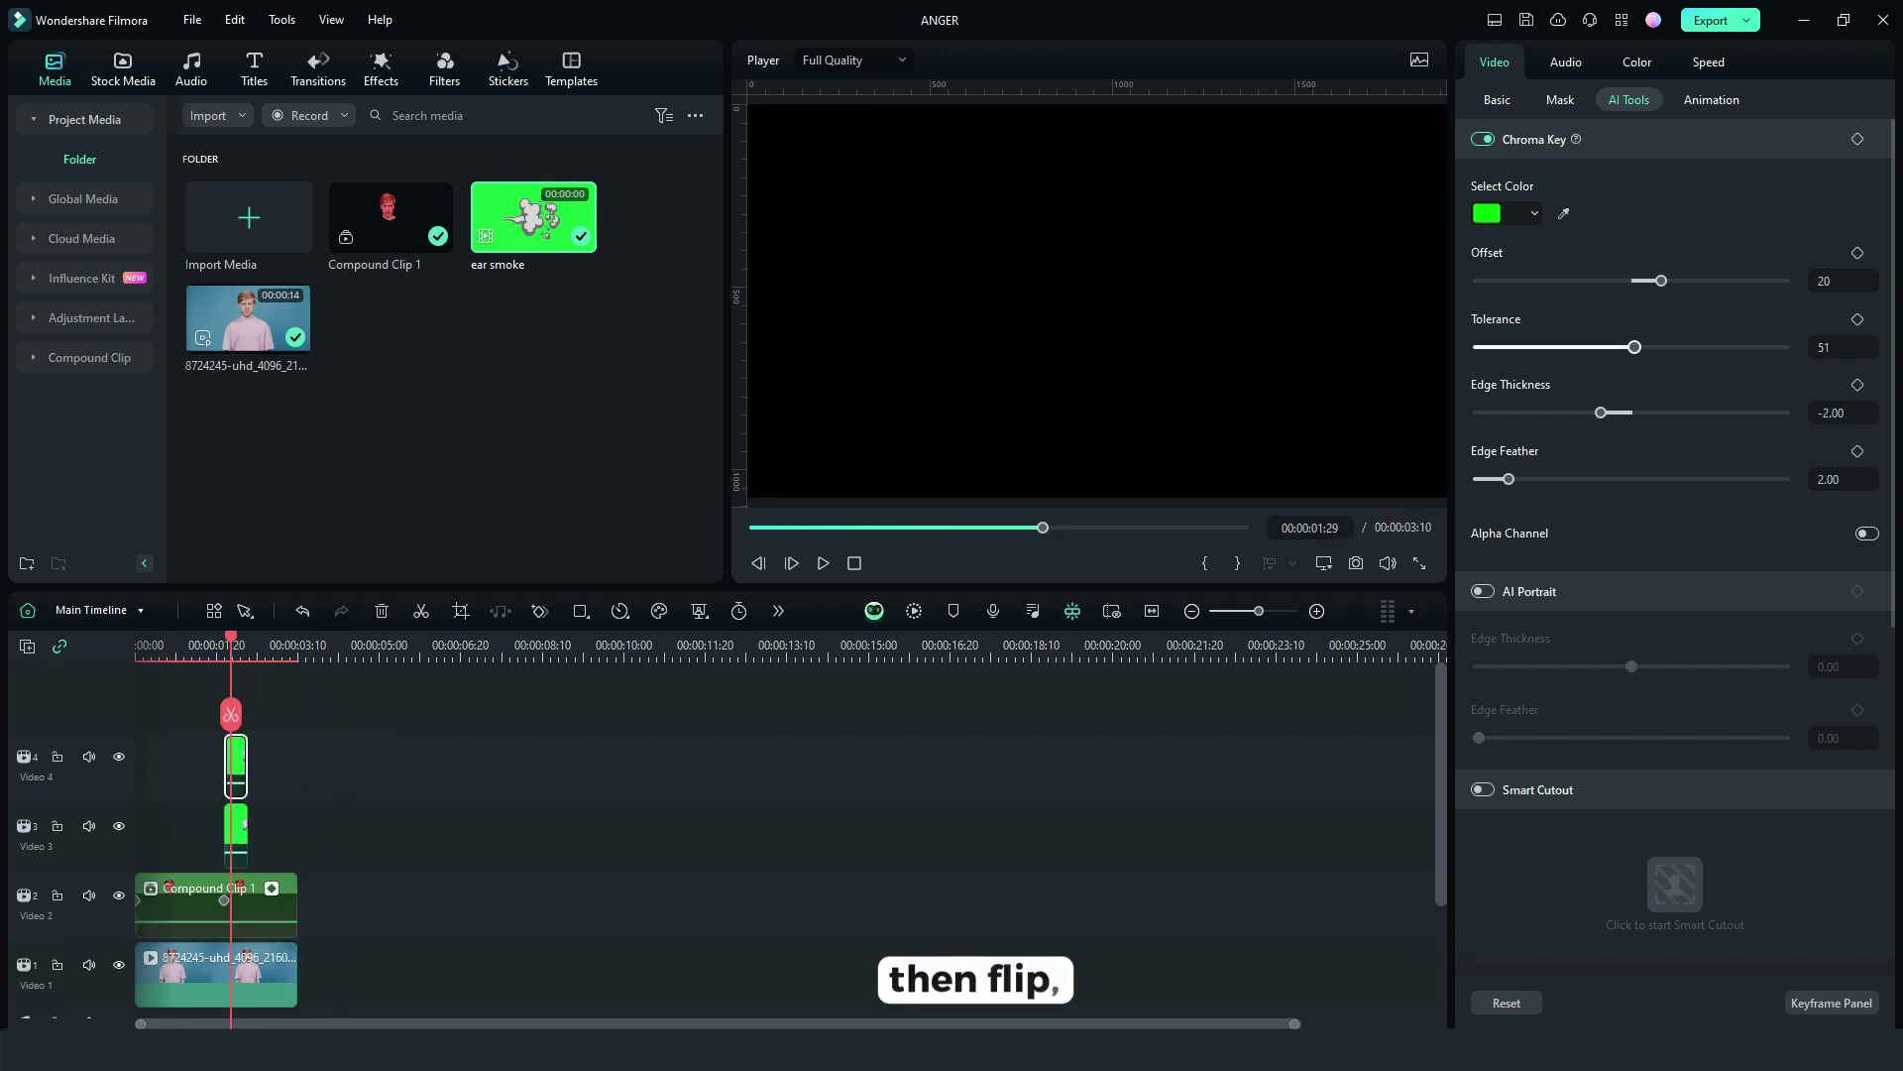
click(1497, 100)
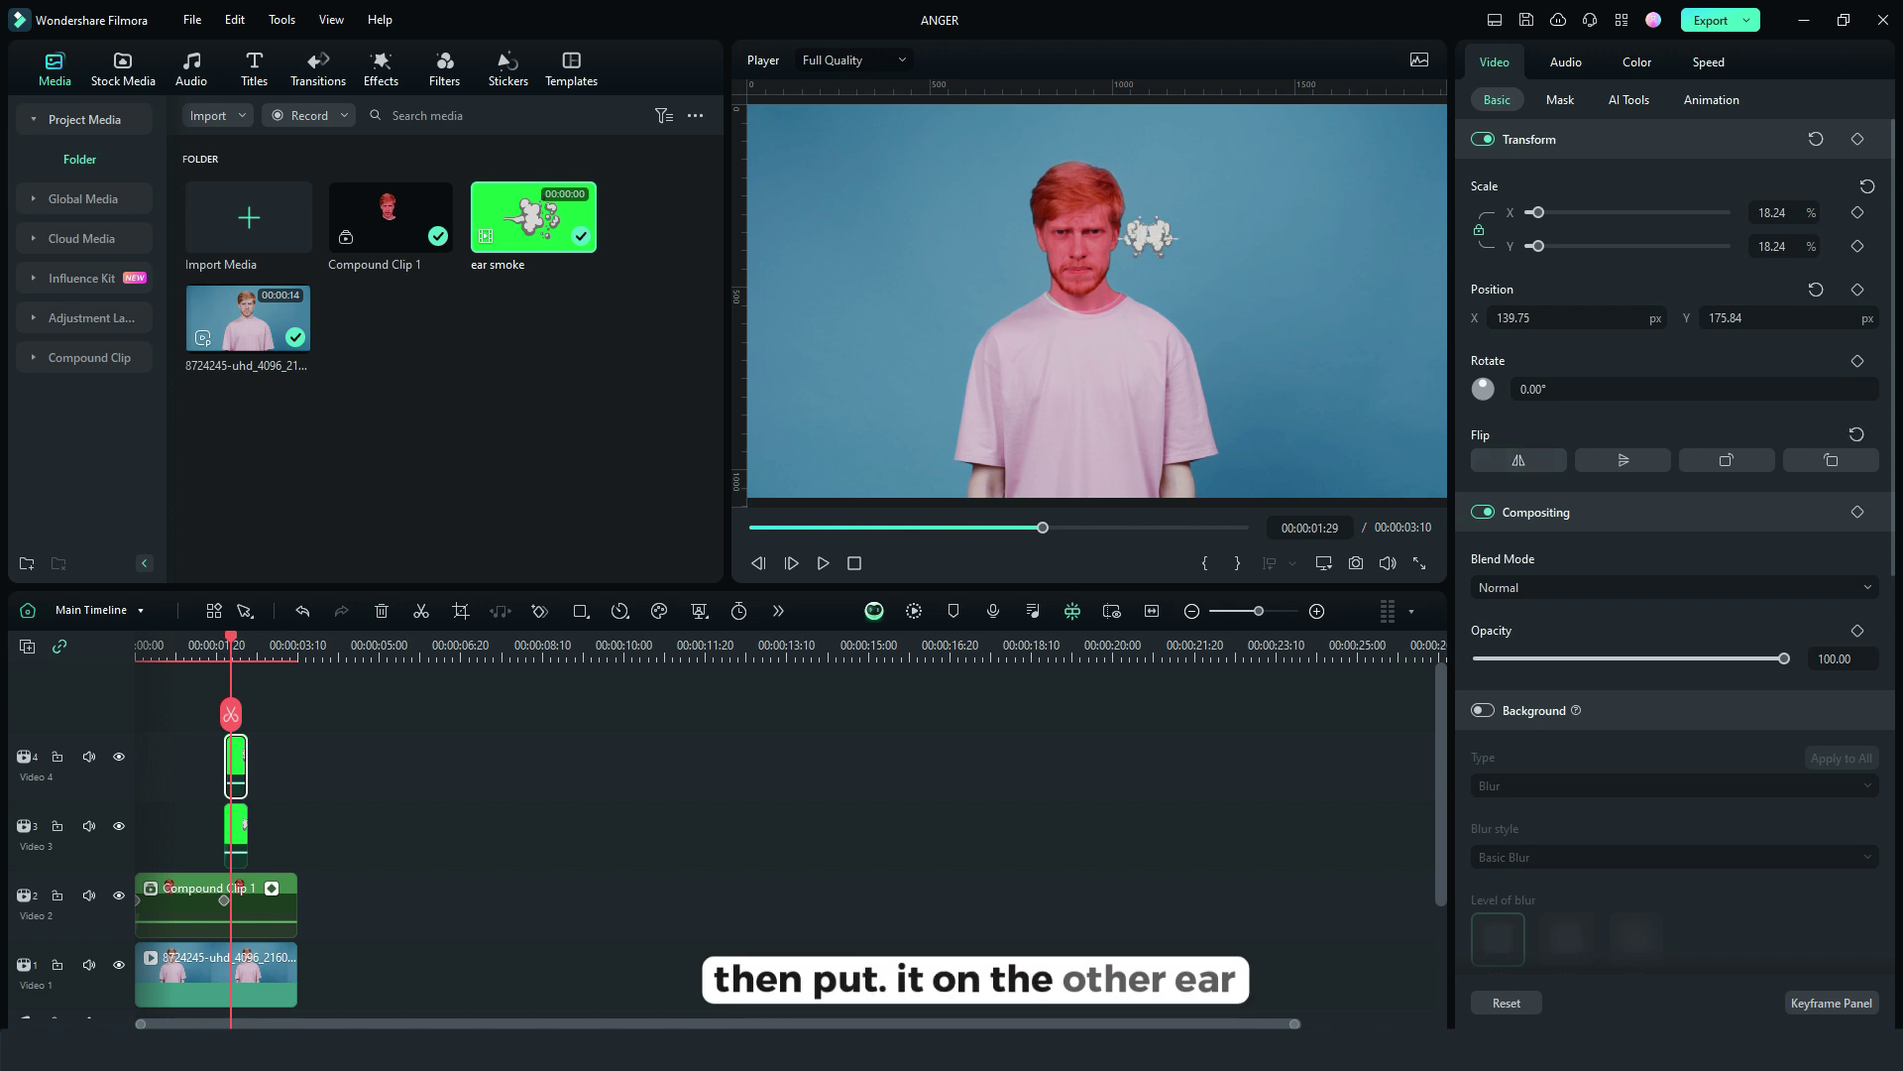
drag(1172, 251, 1030, 254)
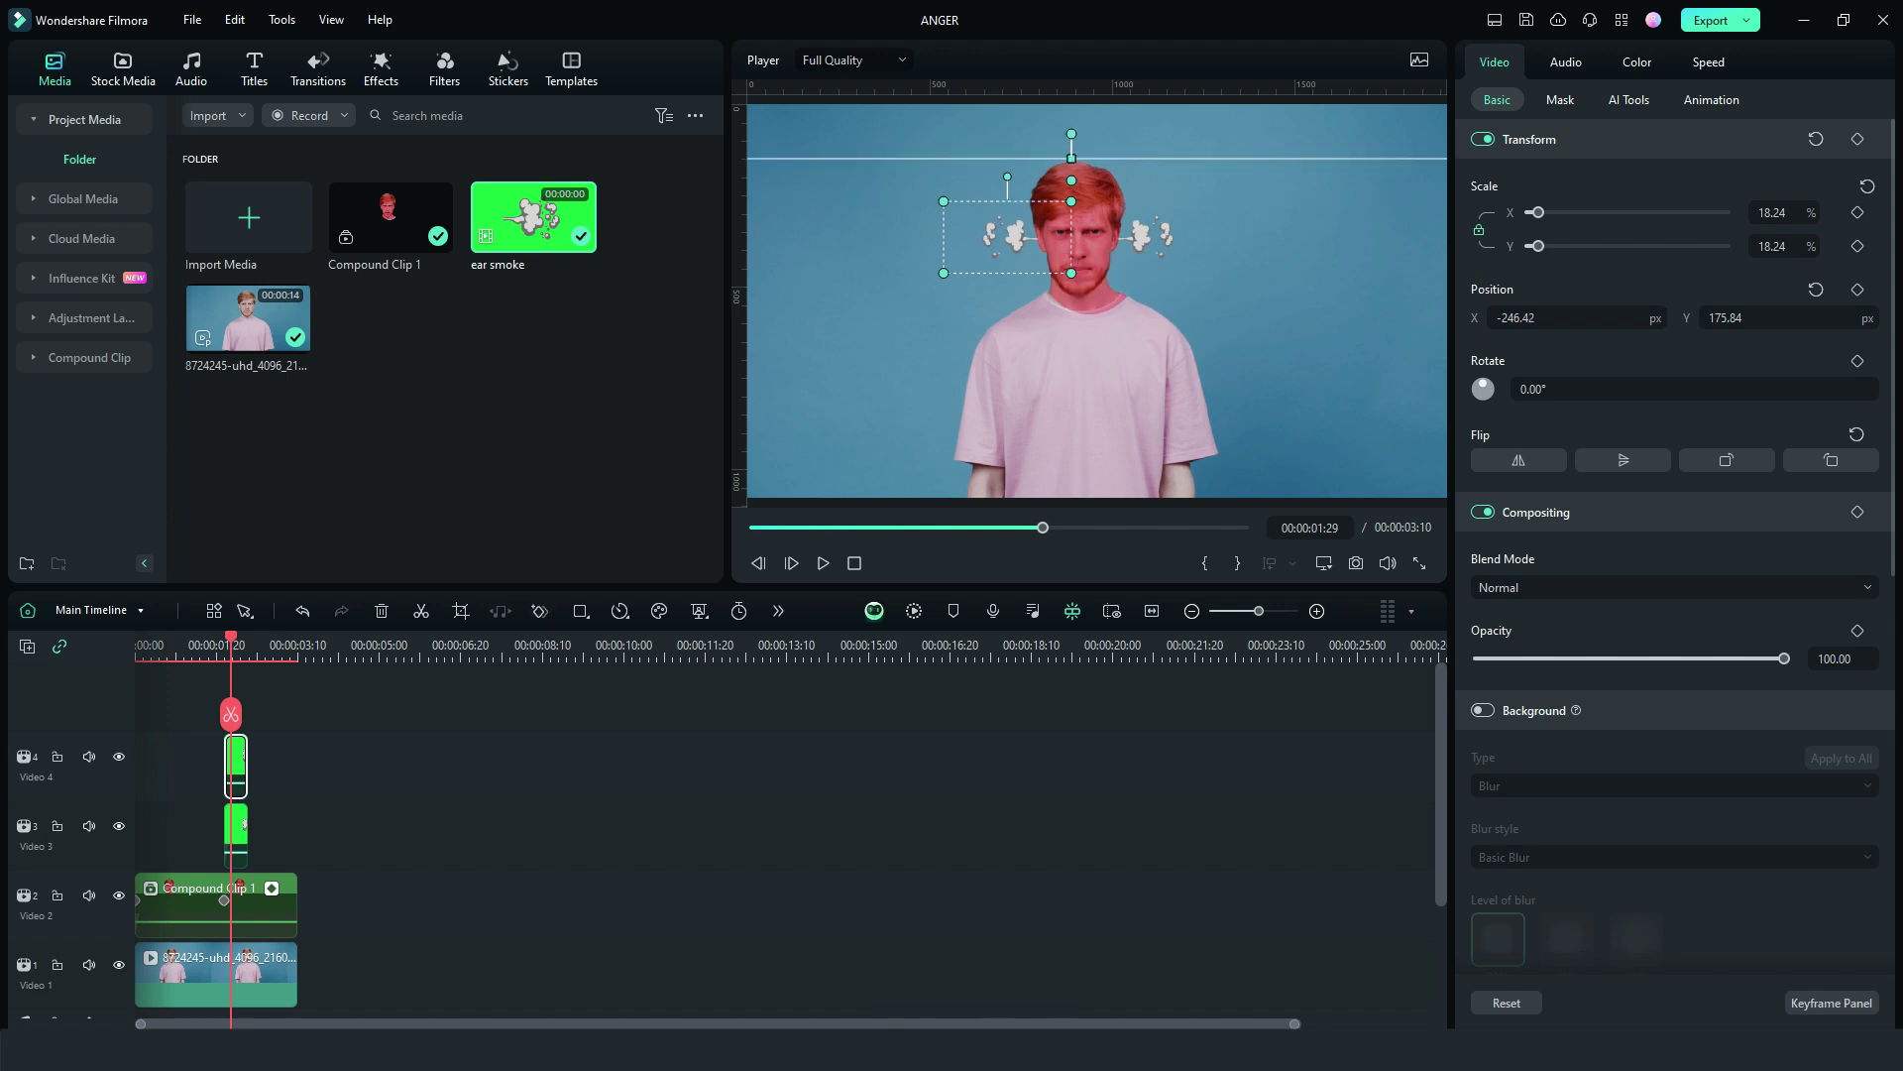
key(Home)
Play the angry-head effect from the start, then render a timeline preview.
key(space)
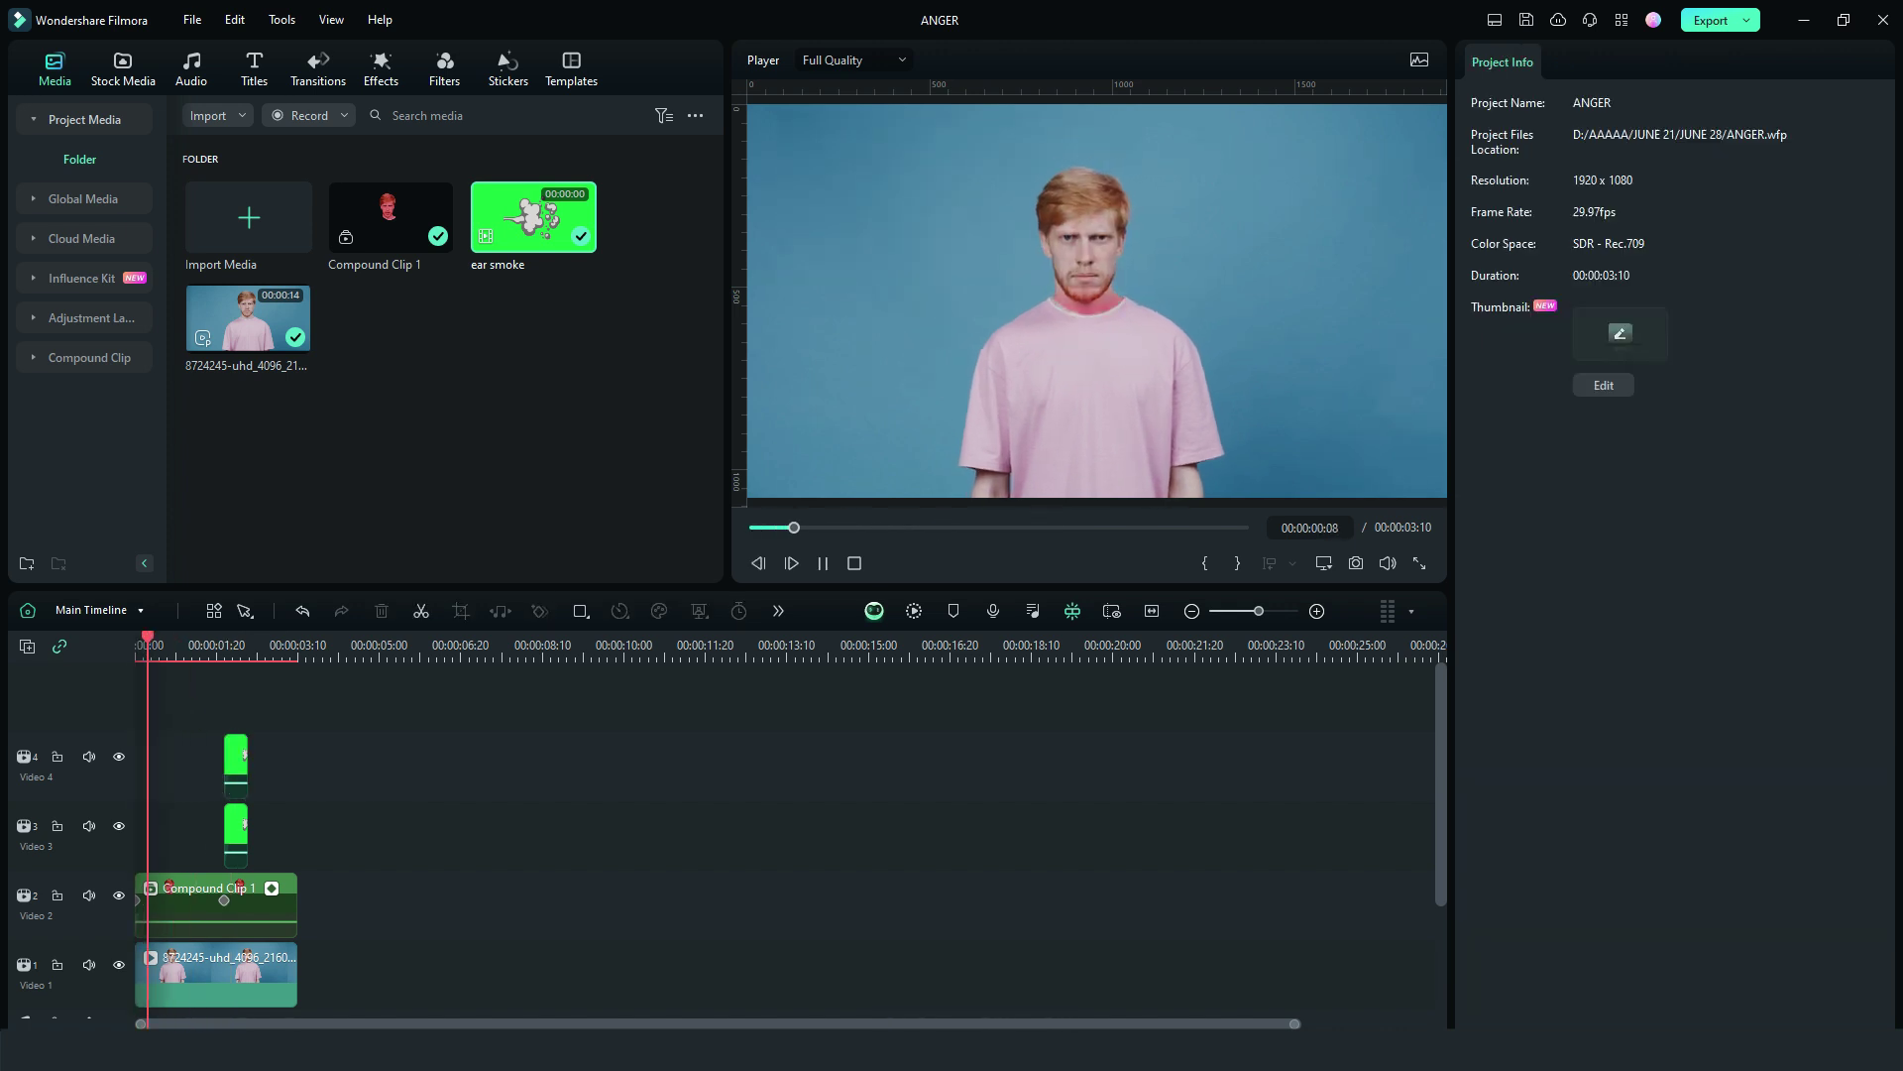
key(space)
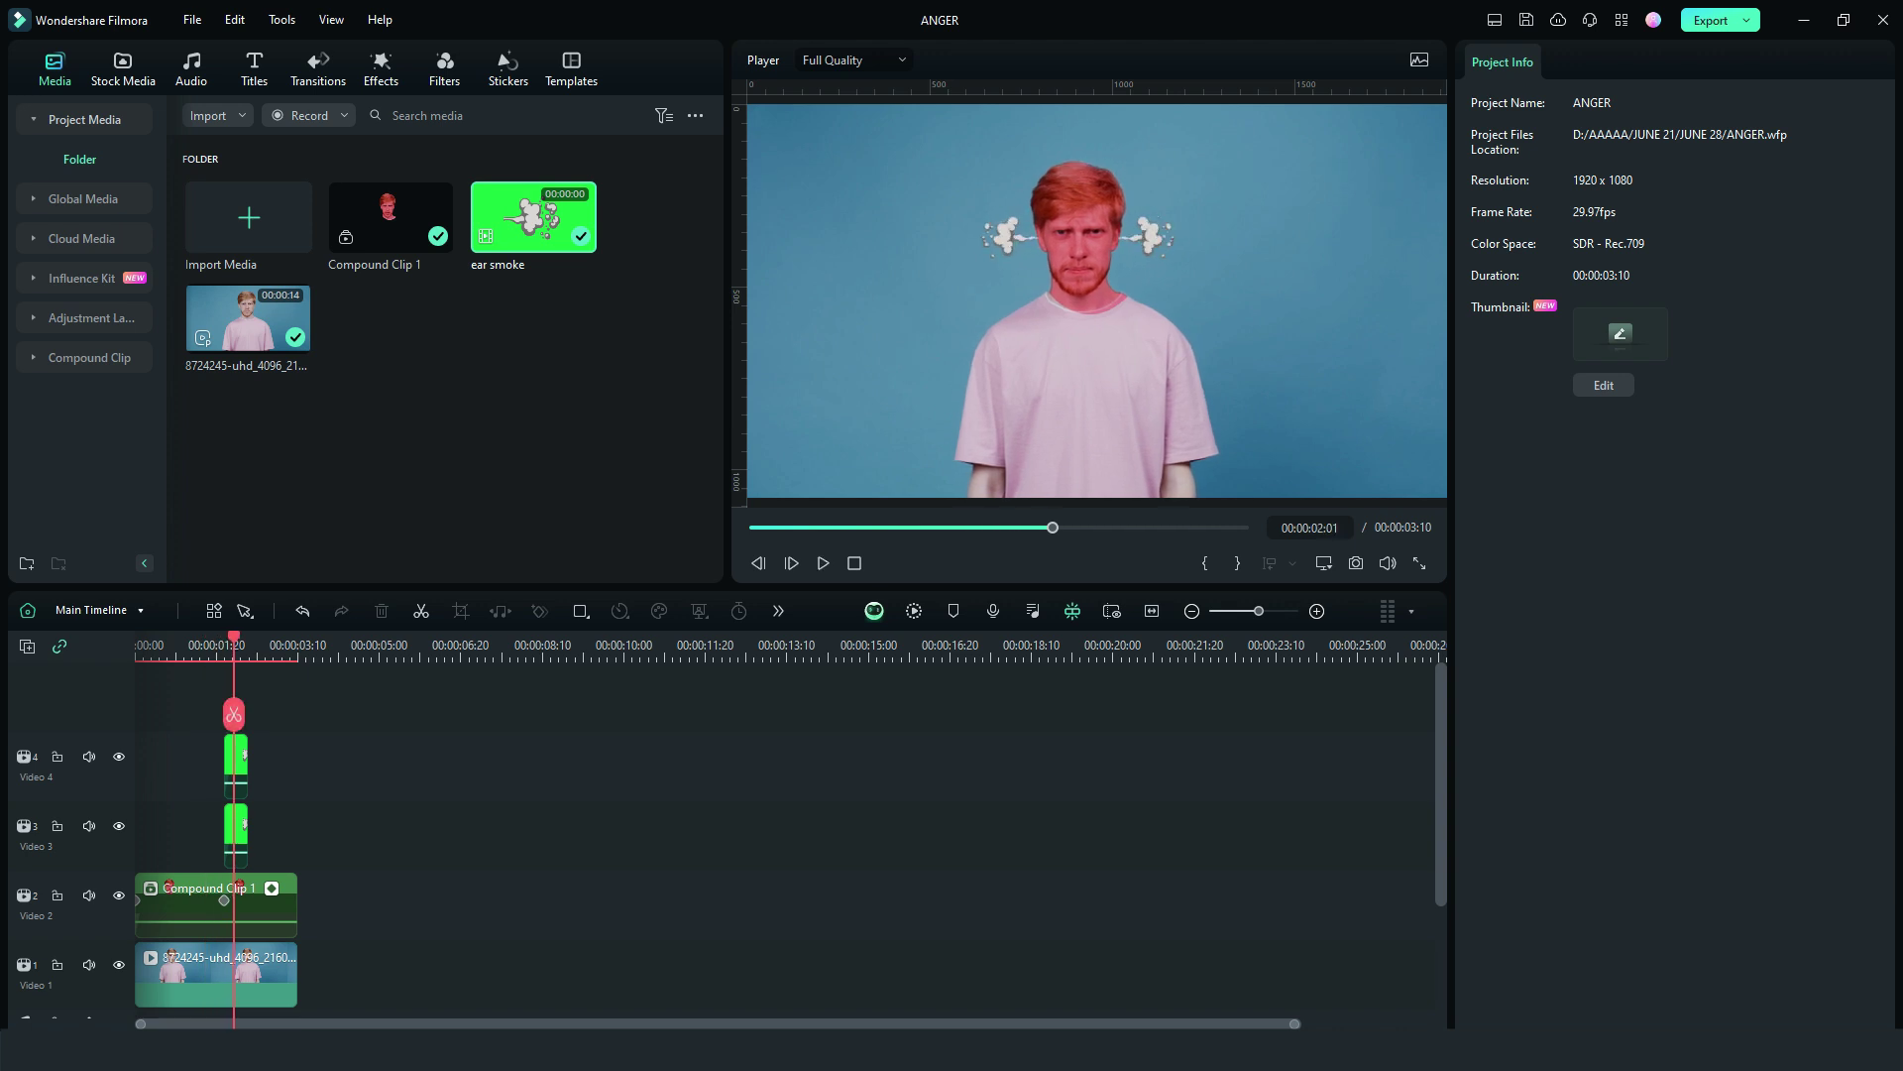
key(Home)
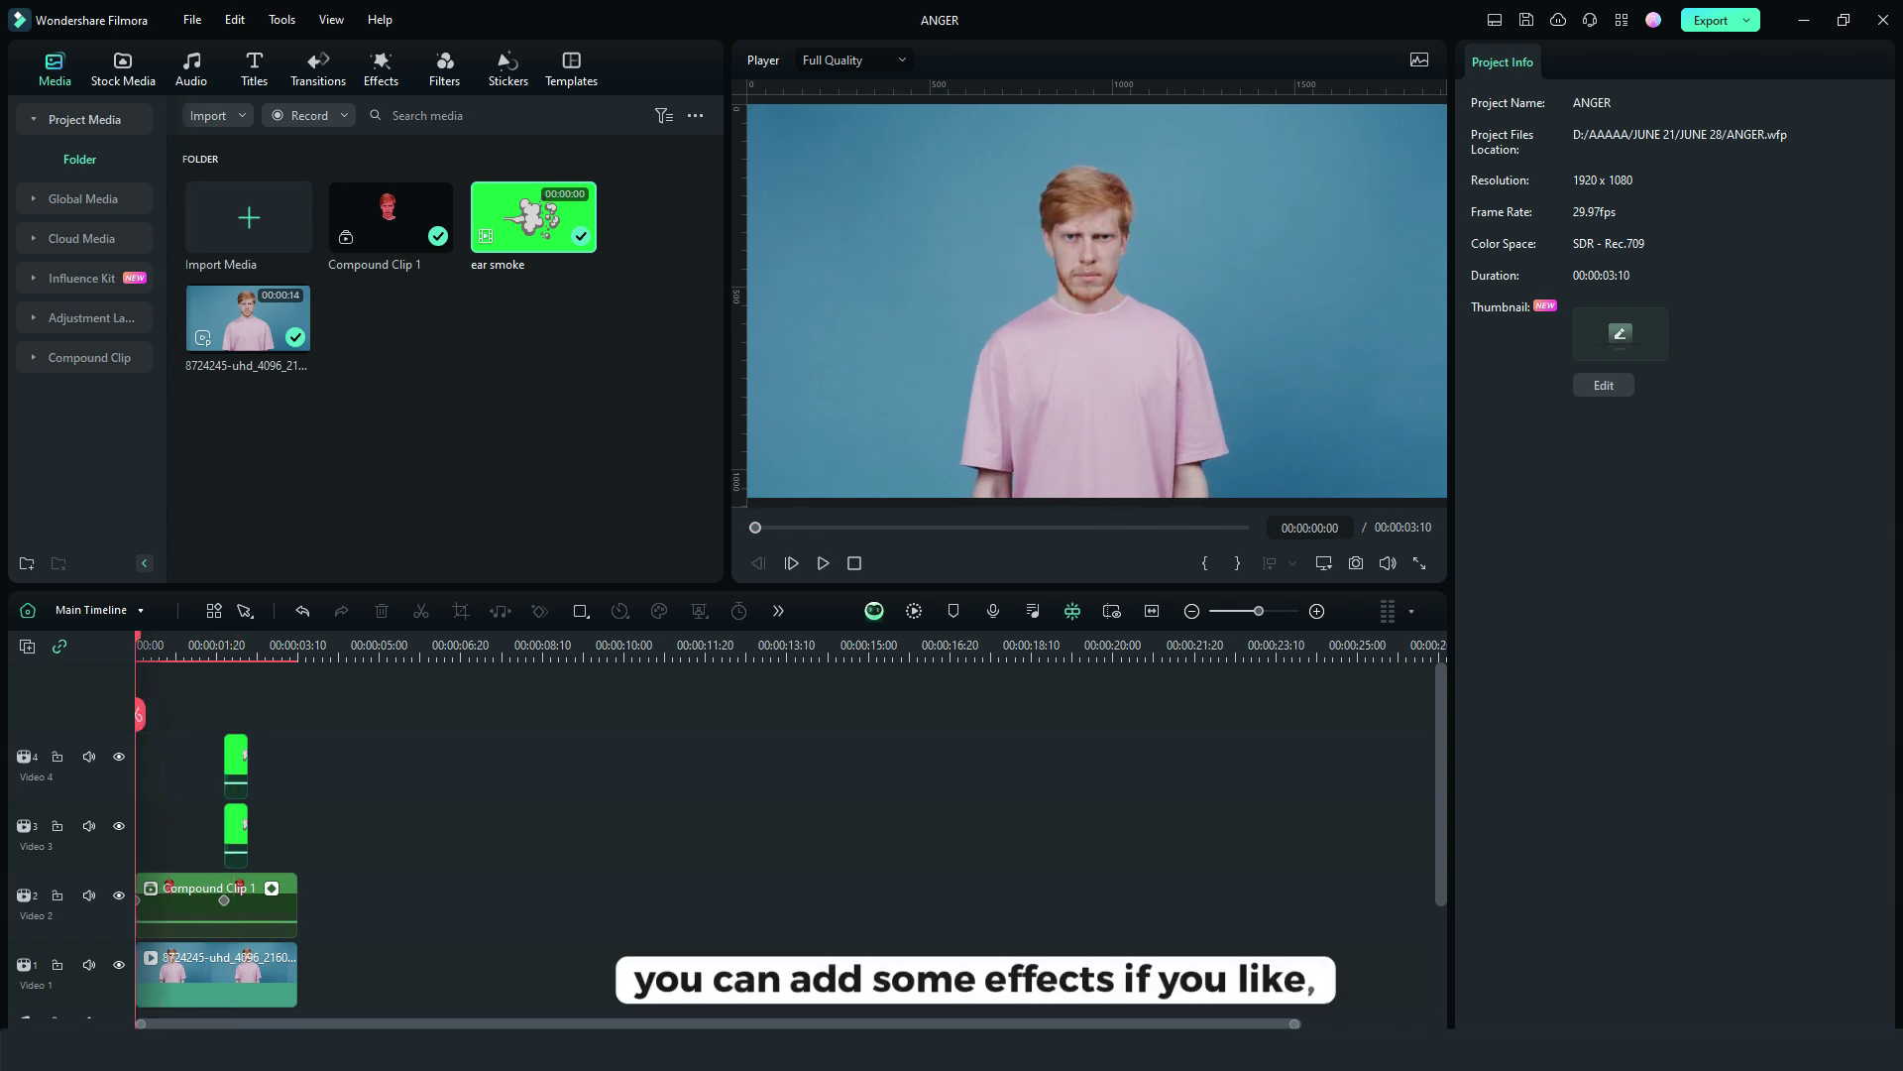
key(Return)
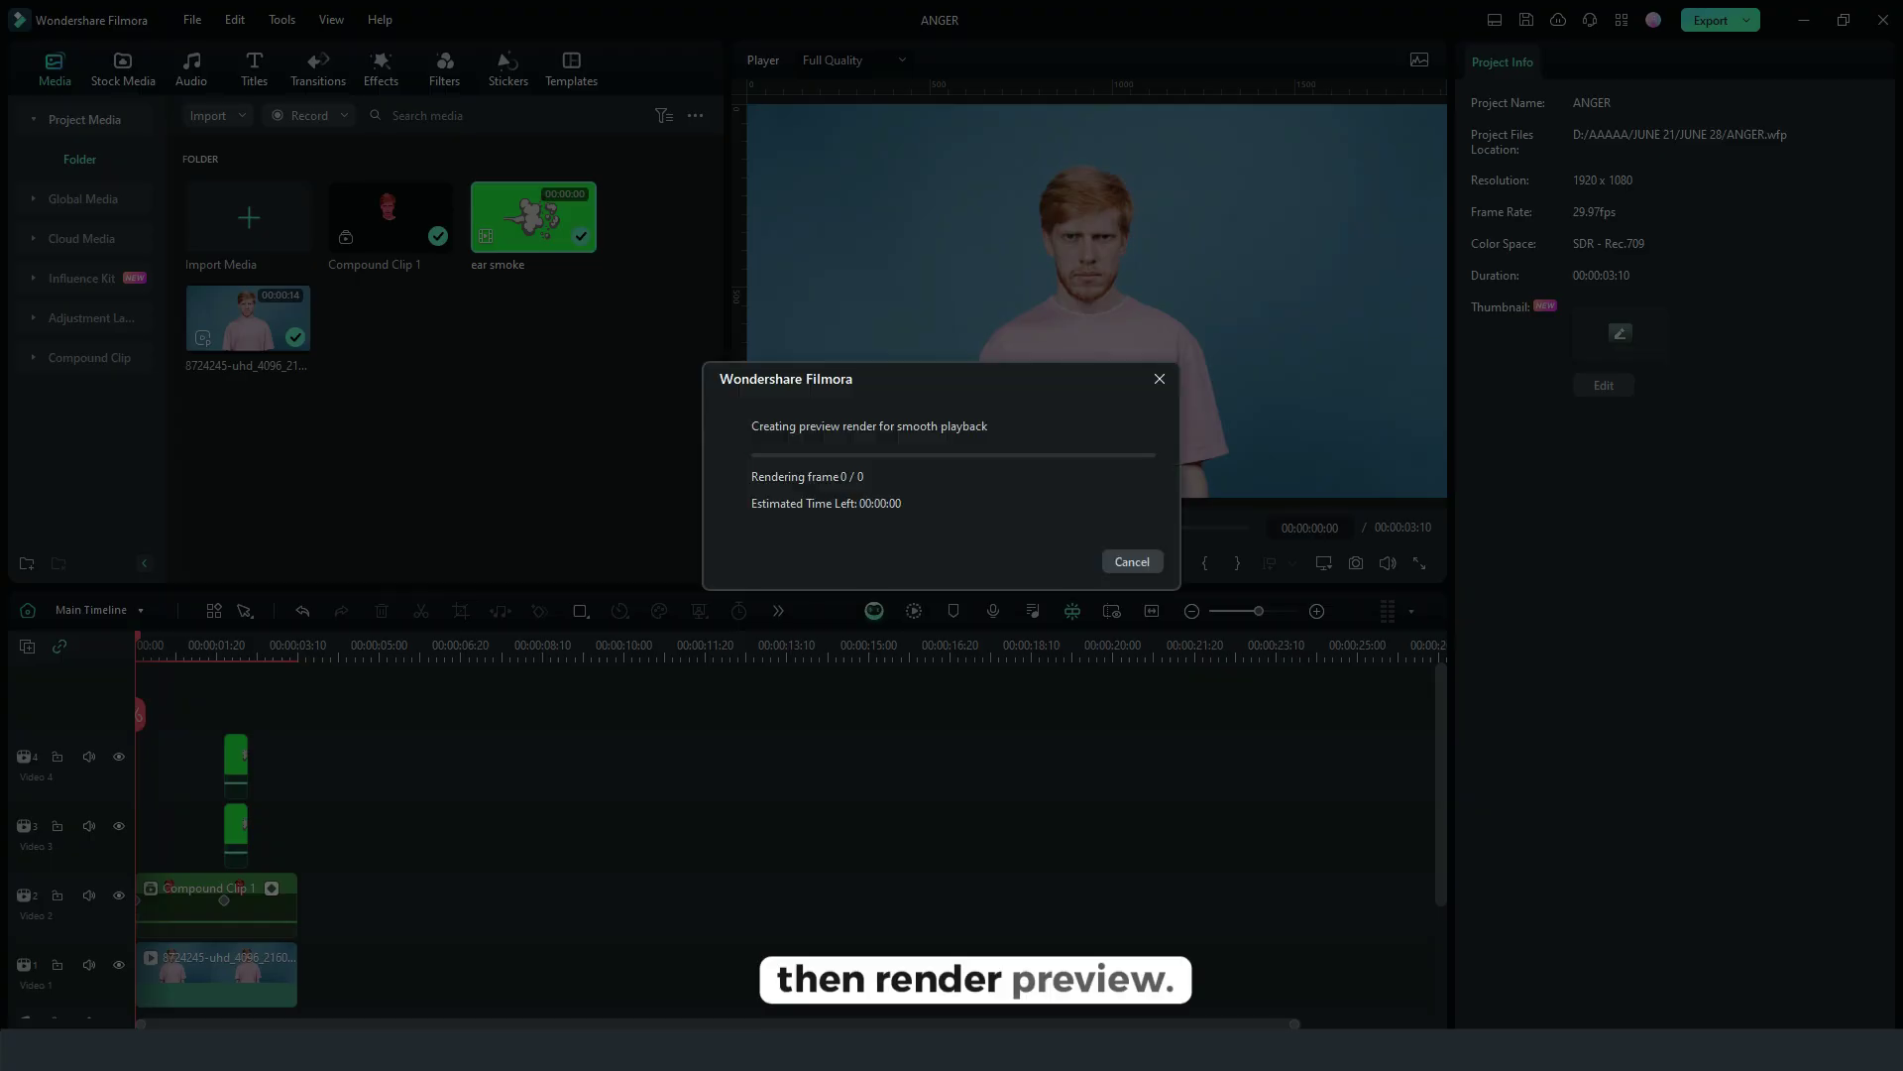